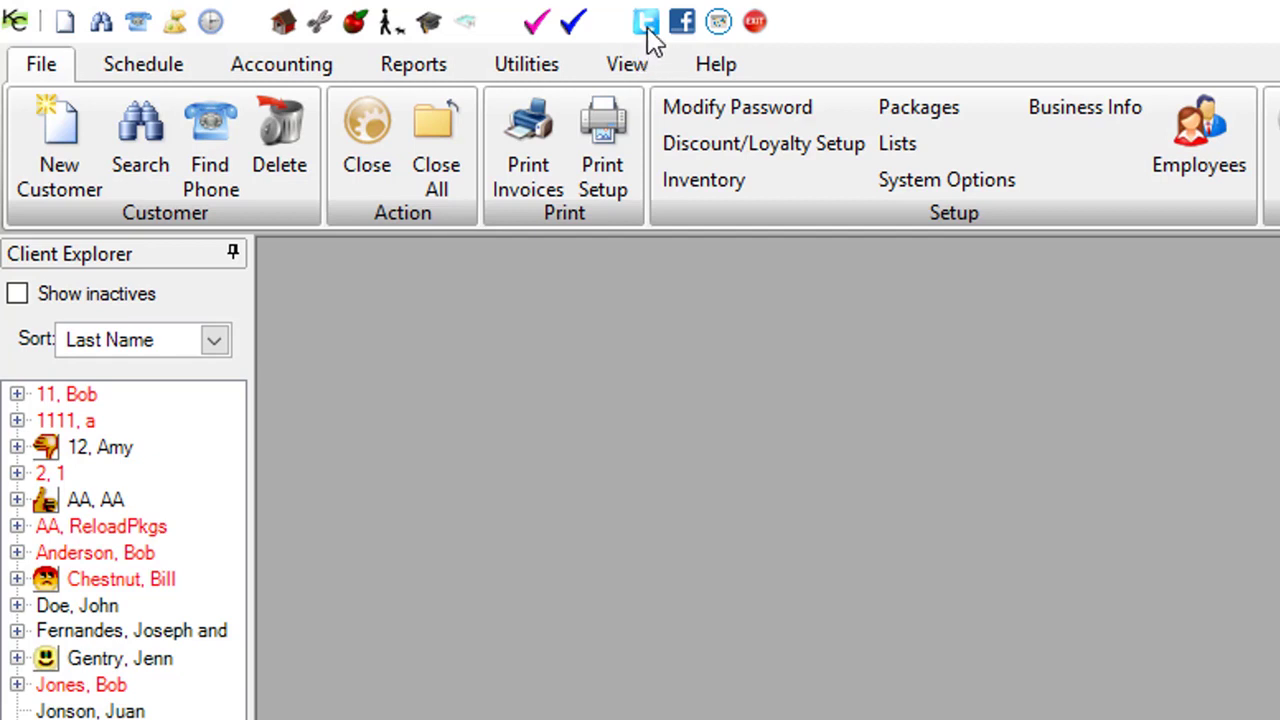
Step: Open the new tweet composer and the Facebook posting window in turn, closing each without posting
click(646, 22)
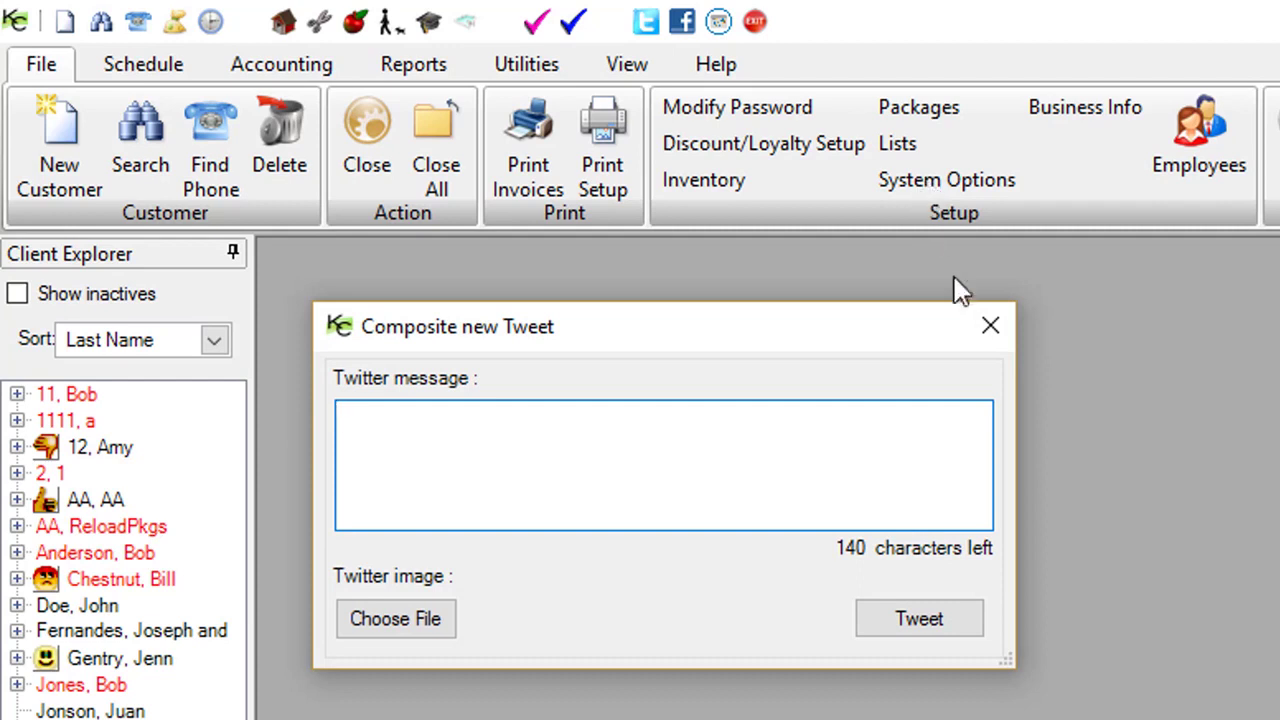
click(990, 327)
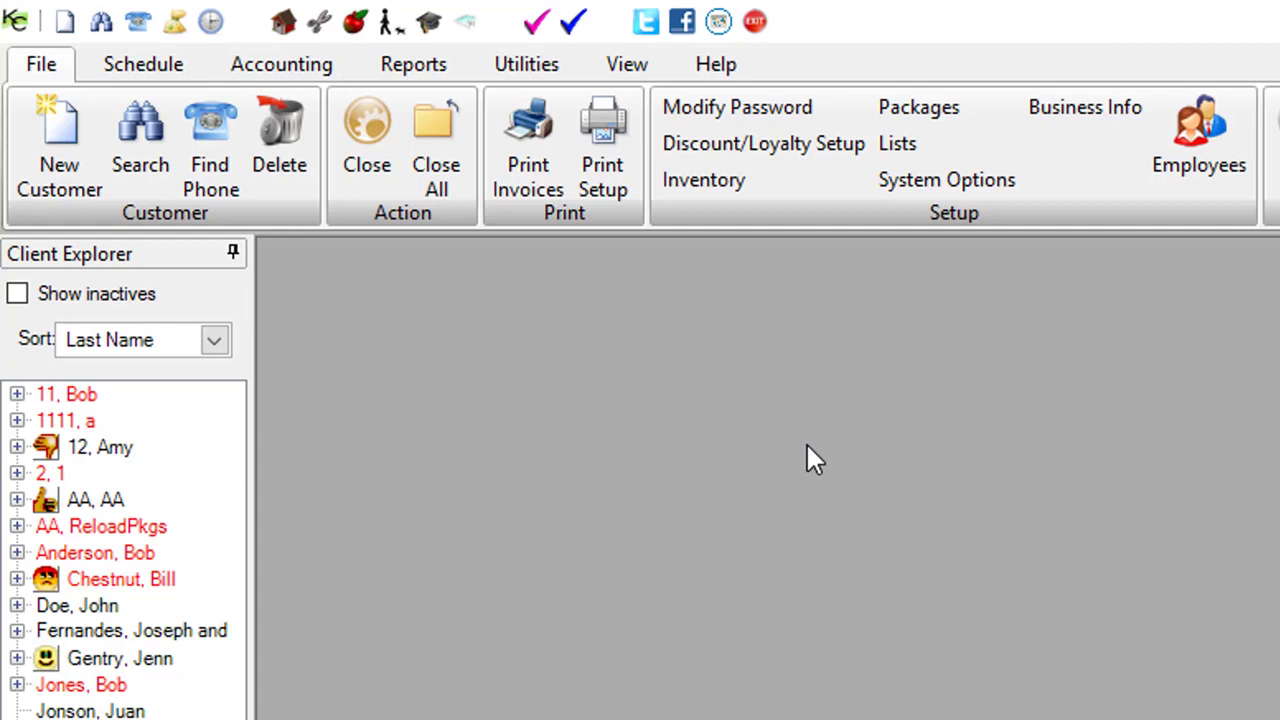
click(680, 24)
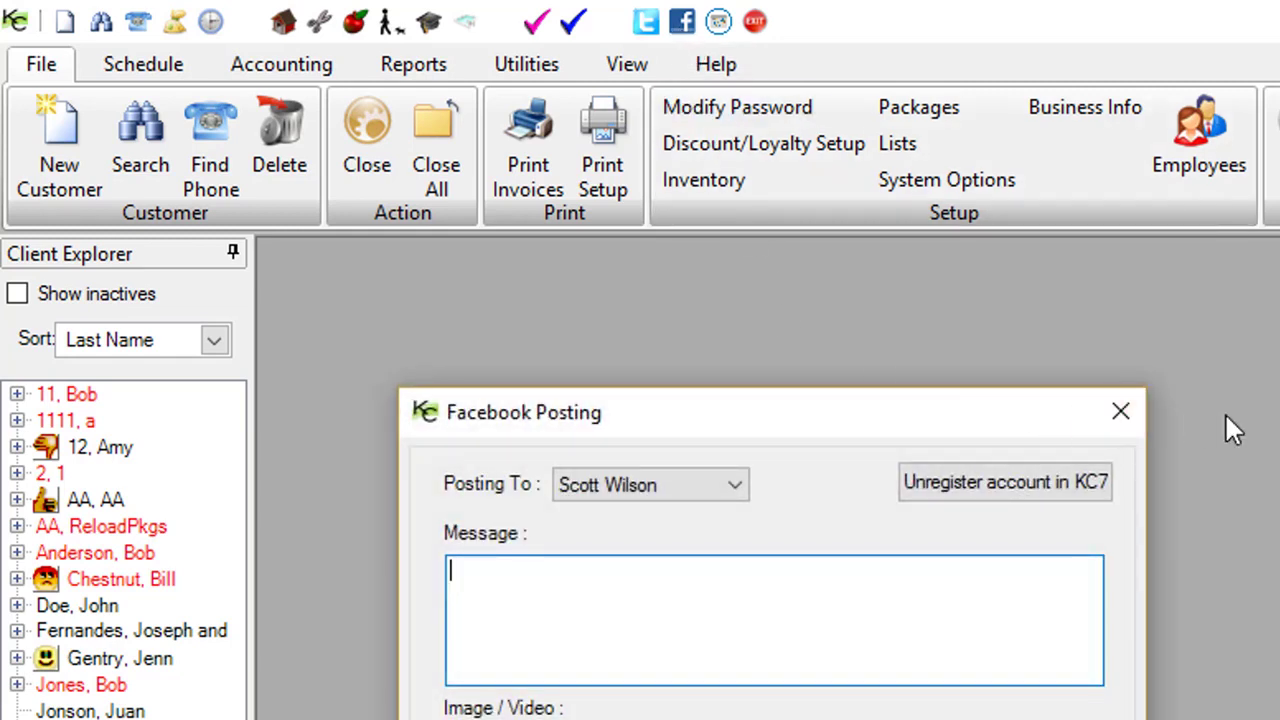
click(1110, 406)
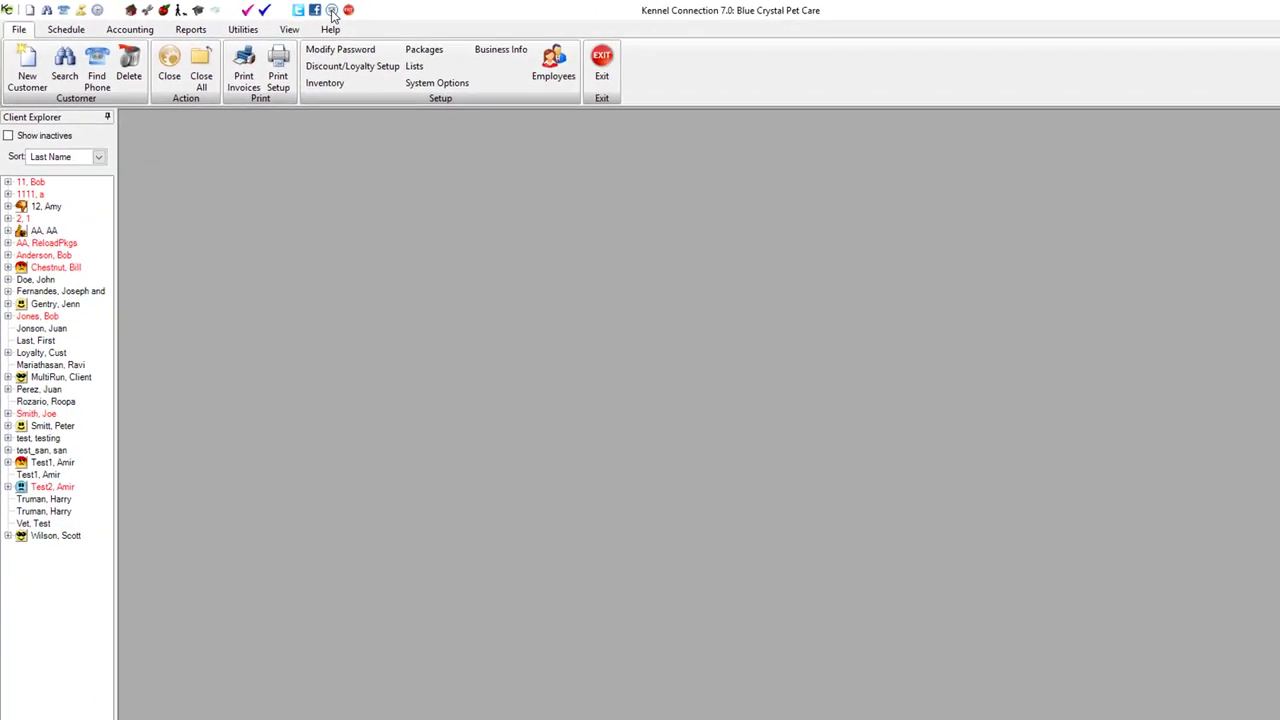
Step: Open the Owner's Dashboard, examine the choices for the pie chart's period and the bar chart's data type and period, and close it
click(332, 11)
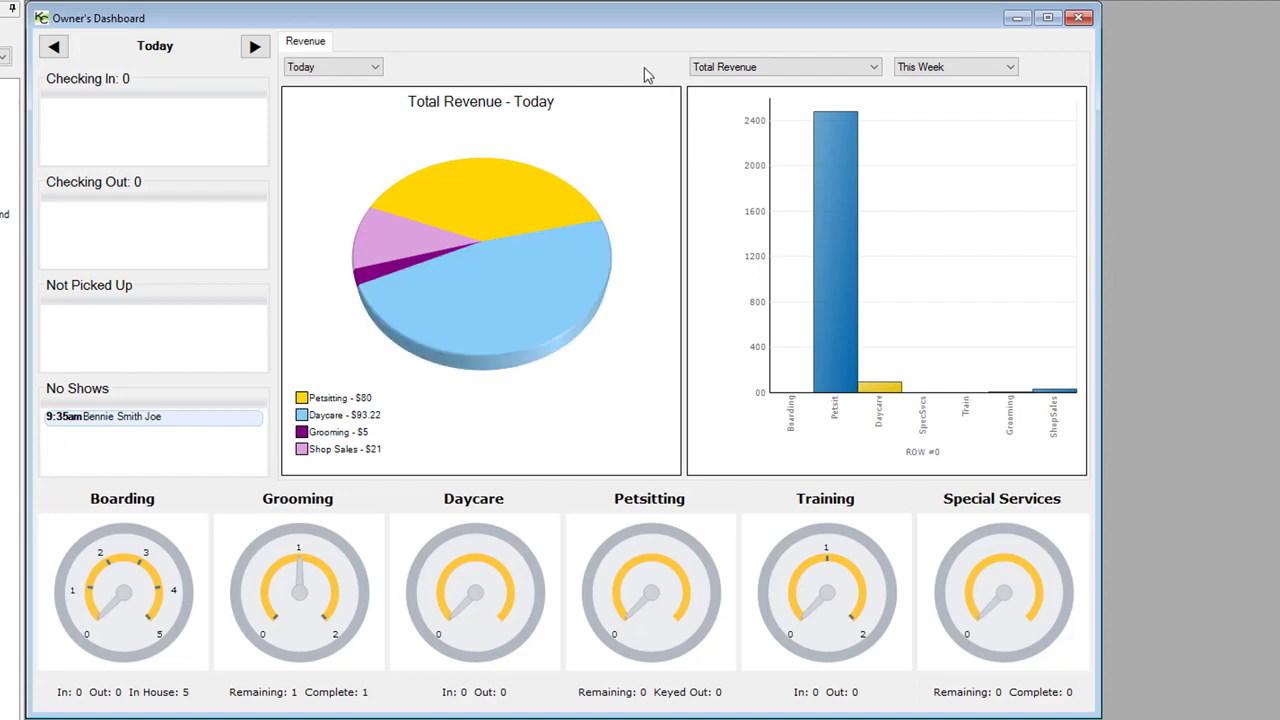
click(374, 69)
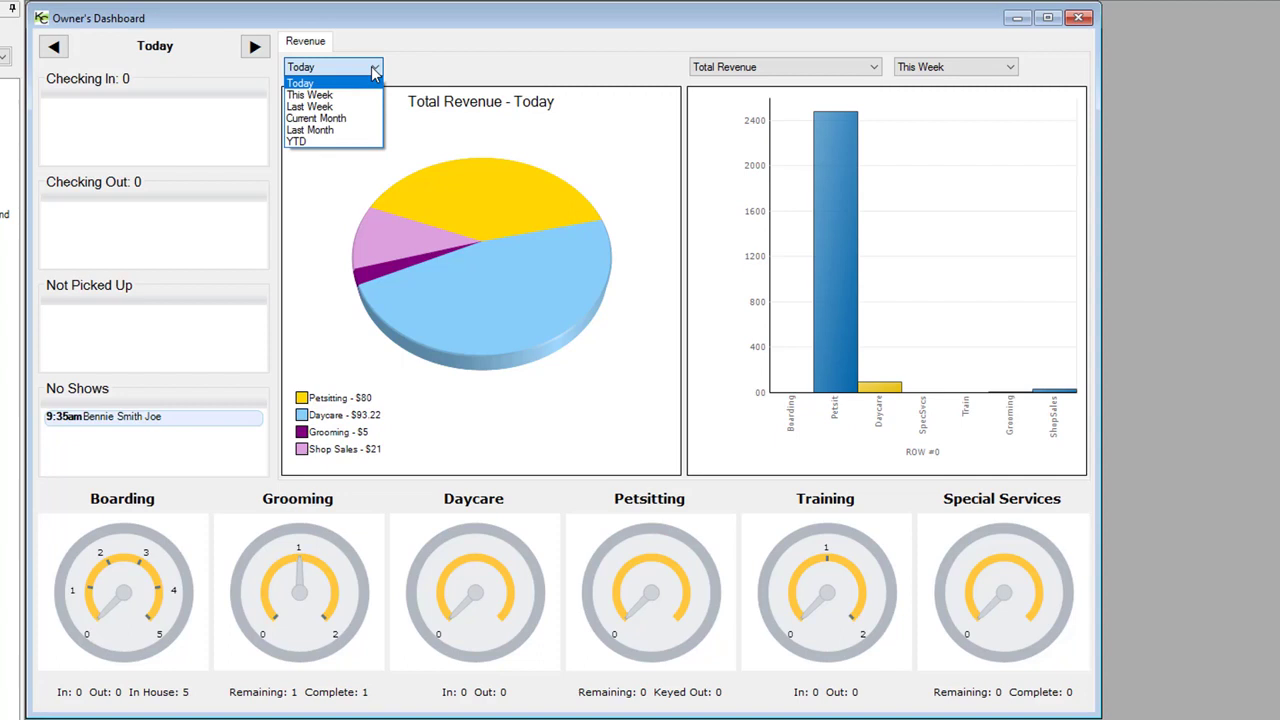
click(374, 69)
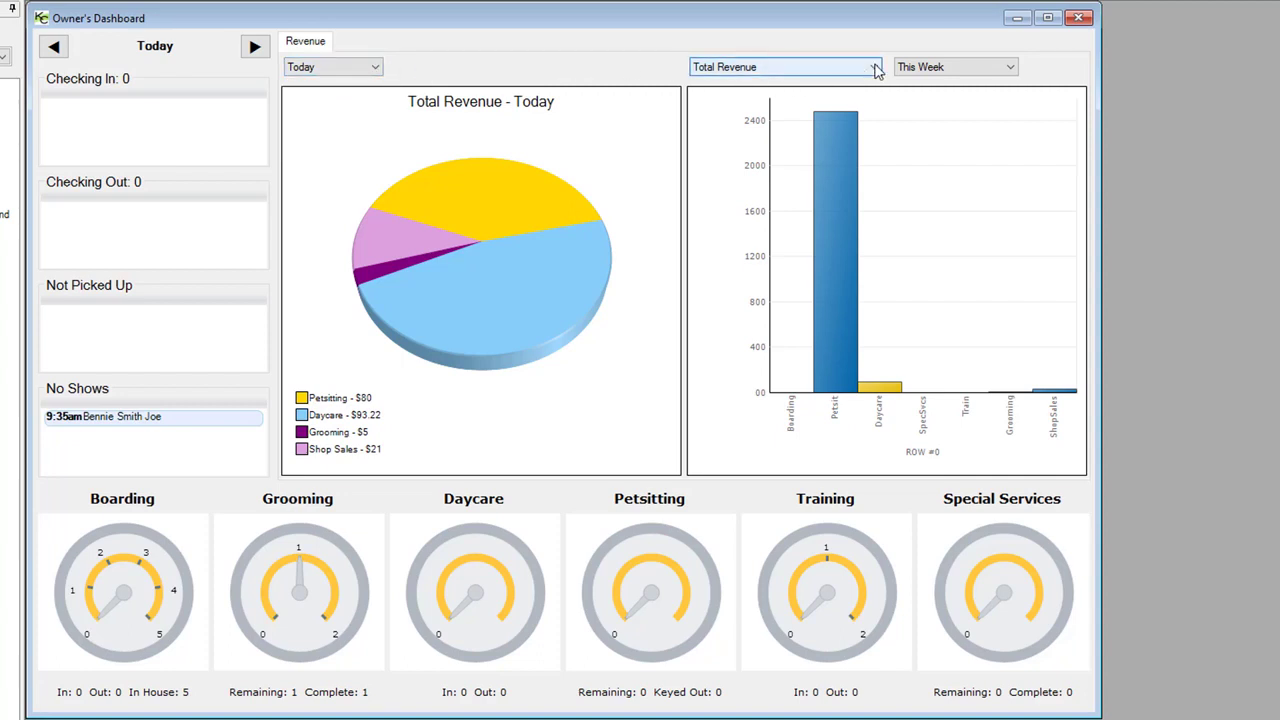
click(875, 69)
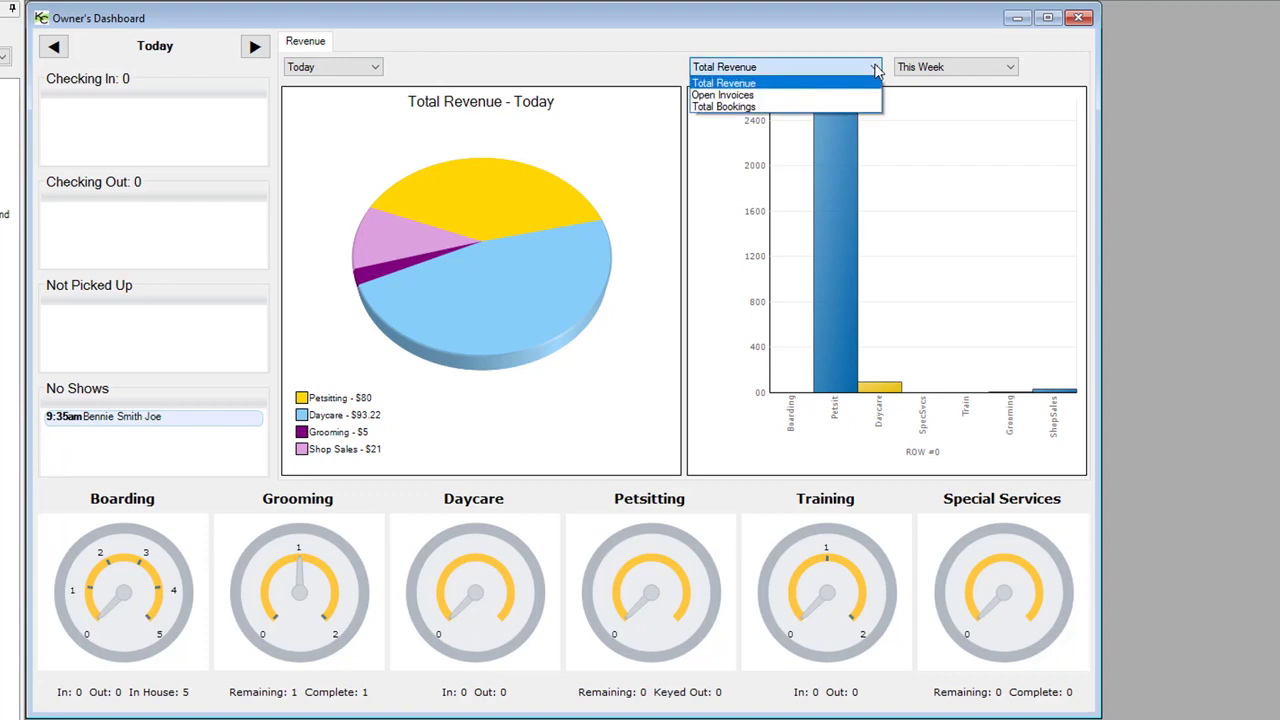
click(875, 69)
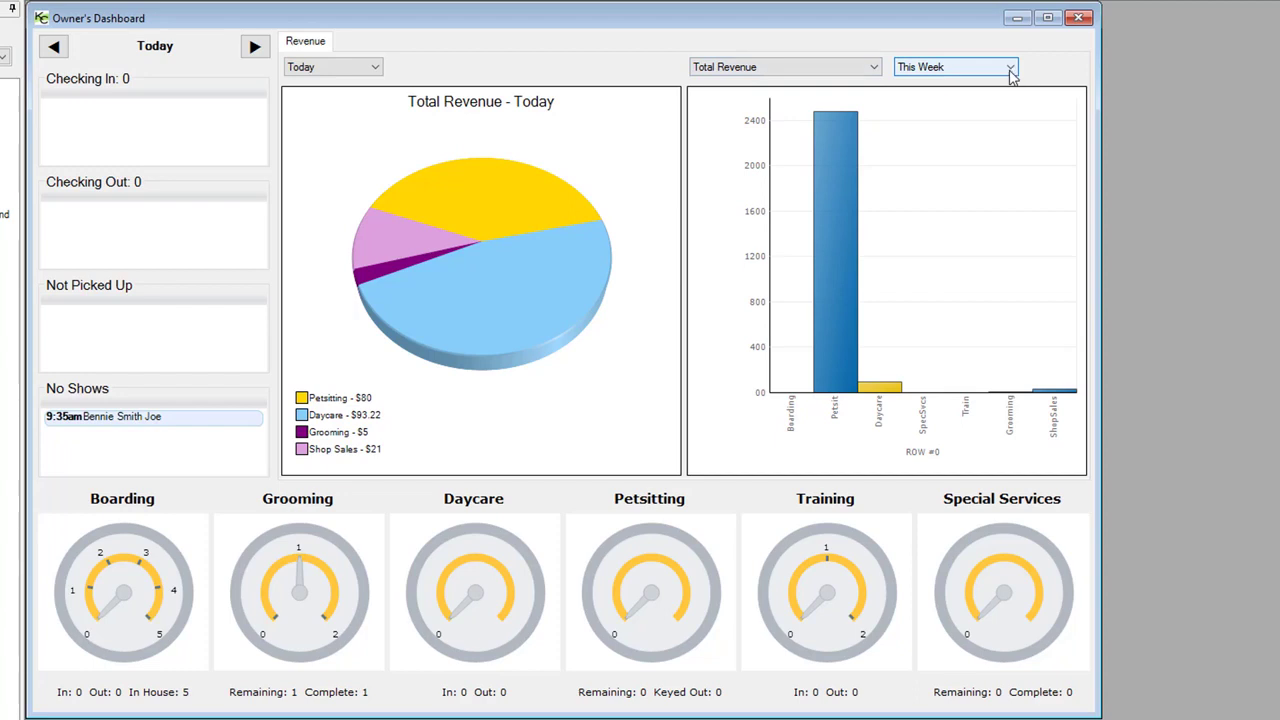
click(1010, 76)
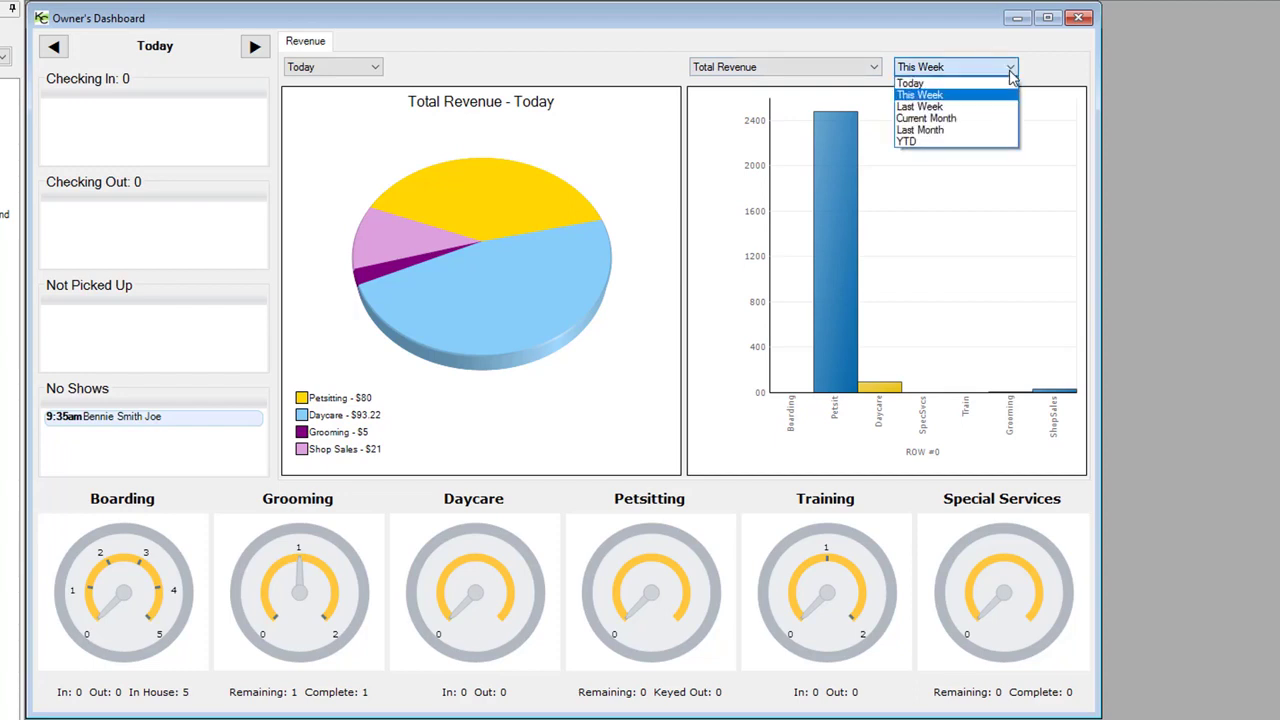
click(1009, 70)
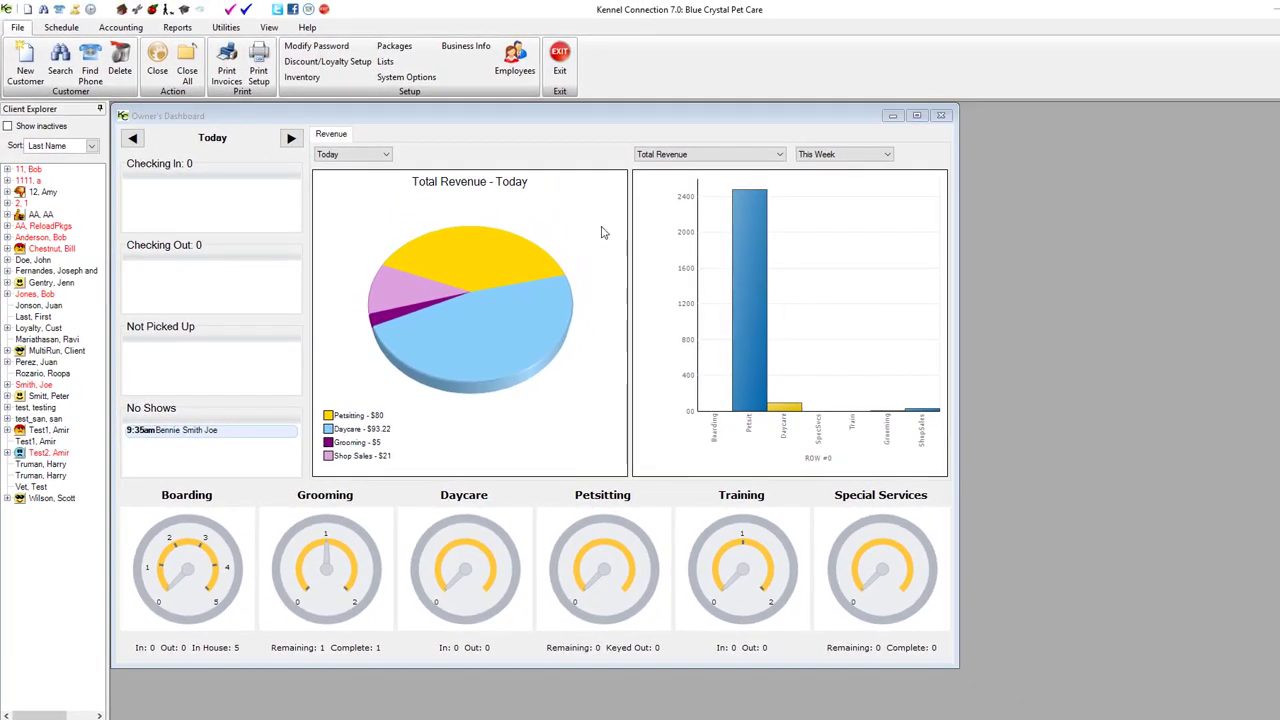
click(948, 116)
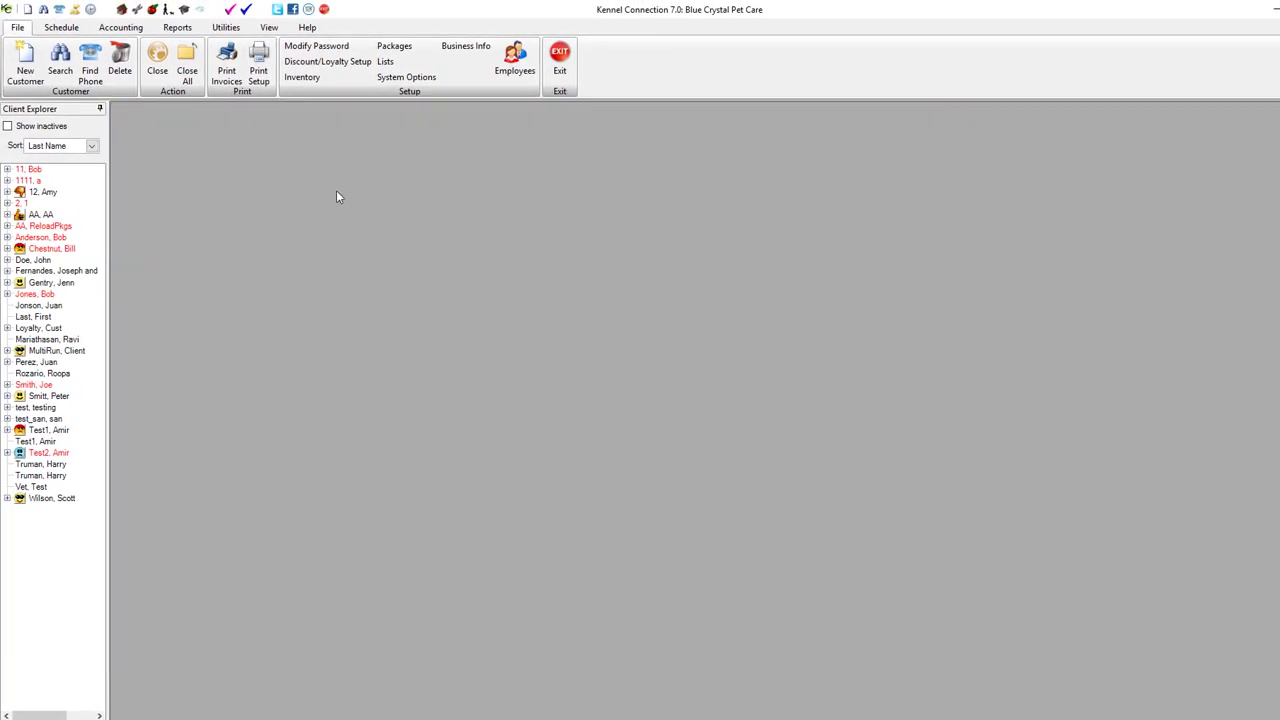
Step: Set the Client Explorer to auto-hide, reveal it and pin it open again
click(100, 110)
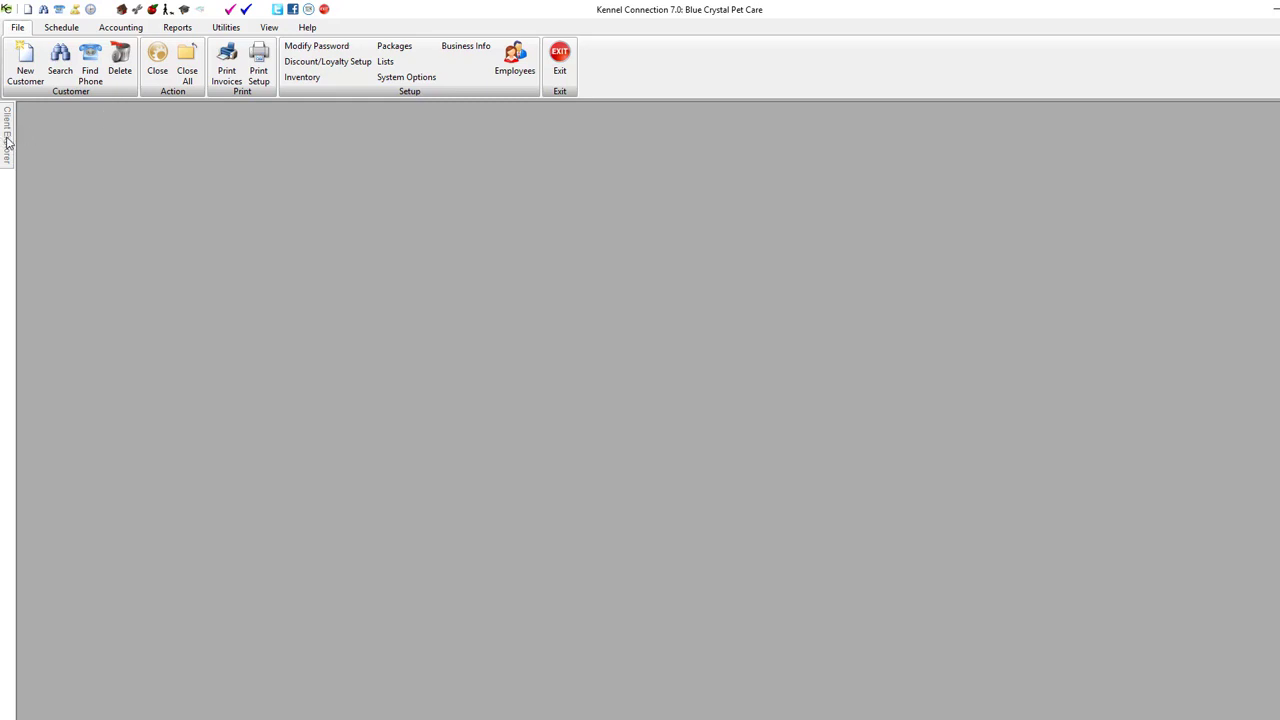
mouse_move(7, 142)
click(115, 110)
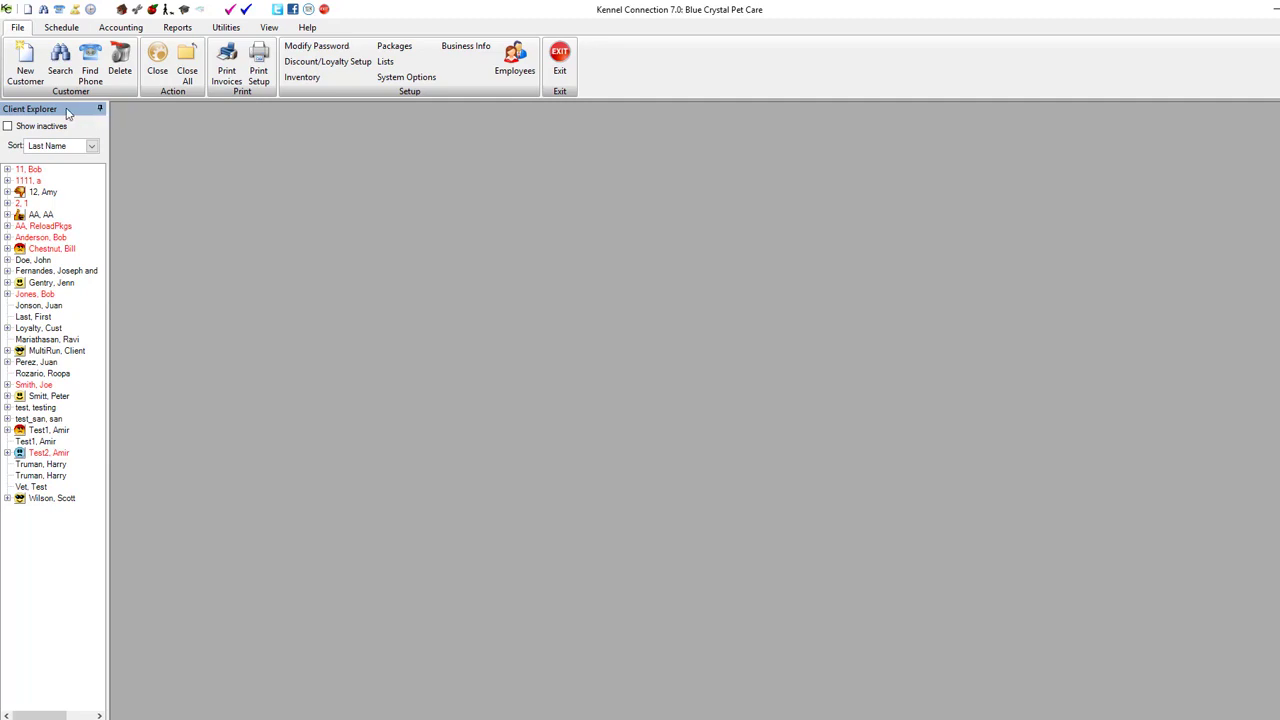
Step: Try docking the Client Explorer along the right edge and the bottom edge, and return it to the left edge
drag(65, 109, 916, 262)
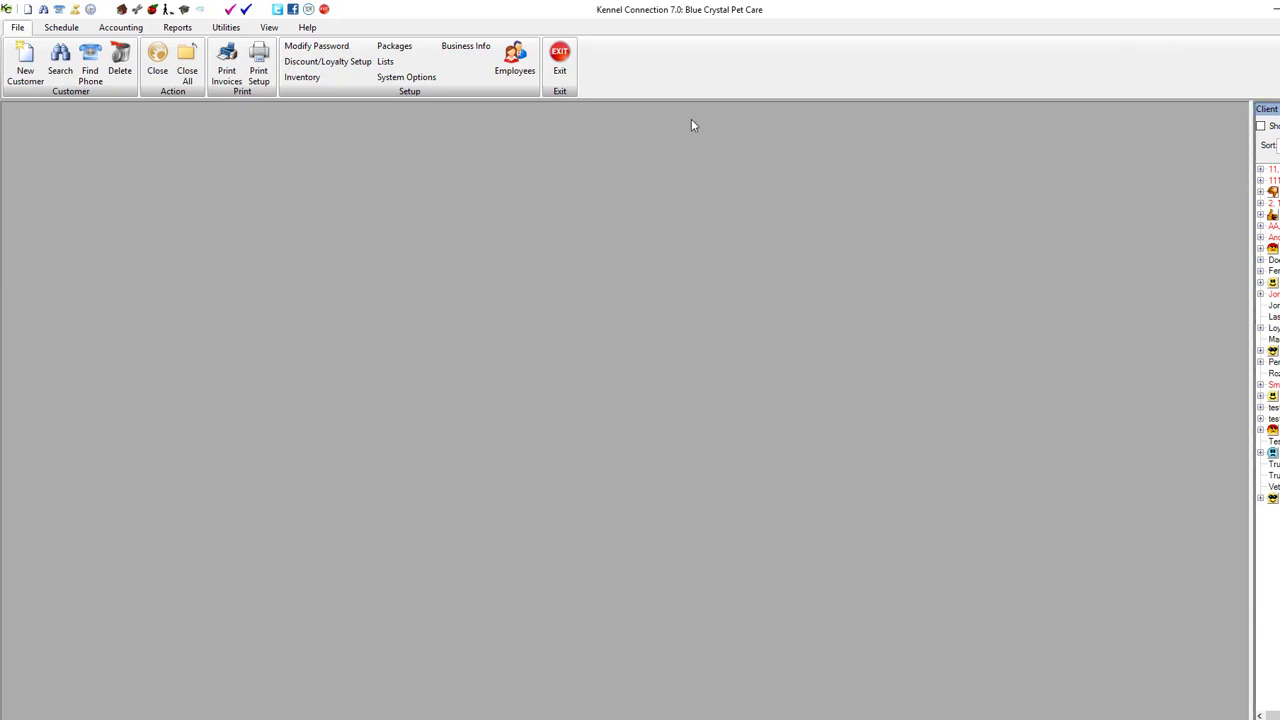
drag(611, 189, 551, 657)
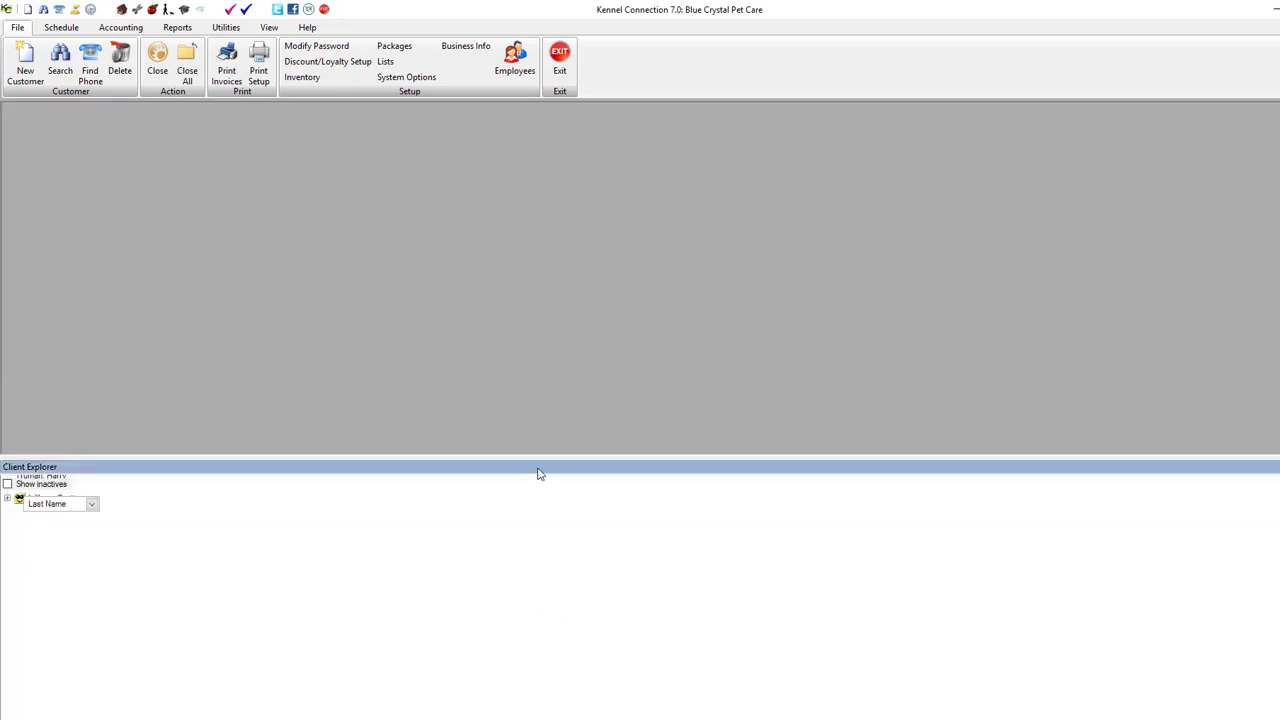
drag(107, 226, 25, 236)
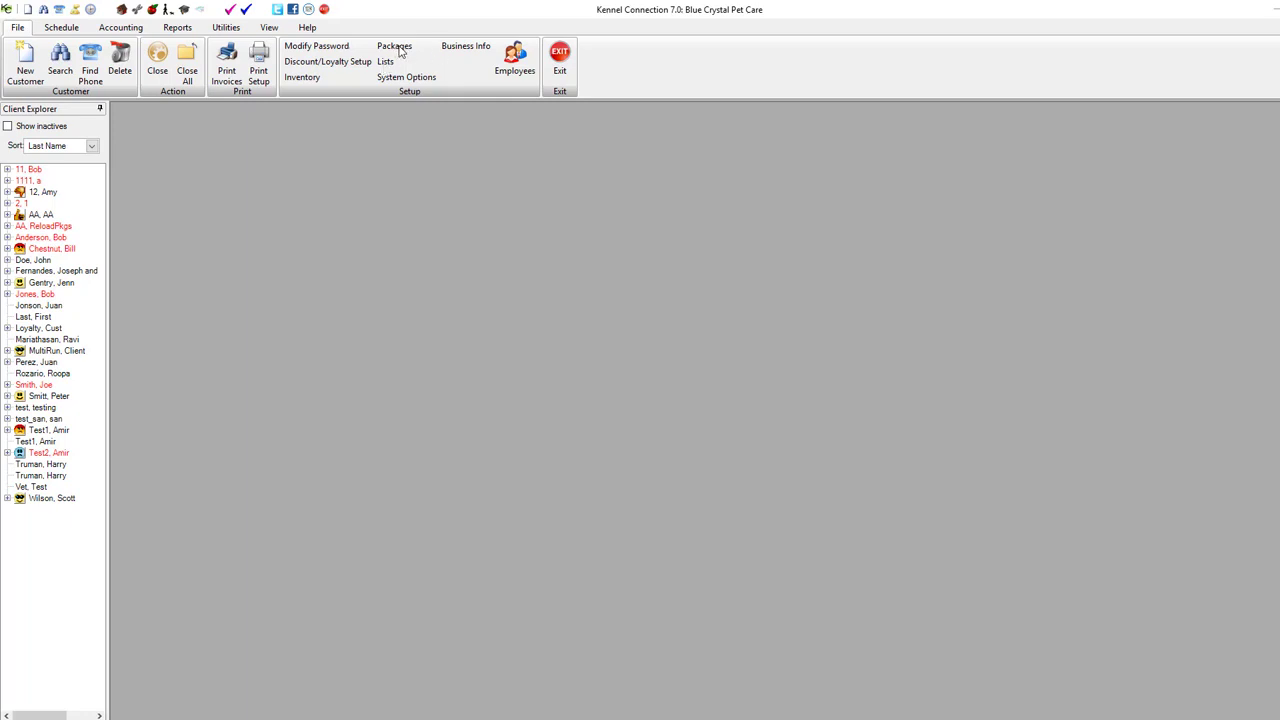
Step: Open Packages Setup and review the boarding, grooming, daycare, petsitting, training and other packages
click(397, 47)
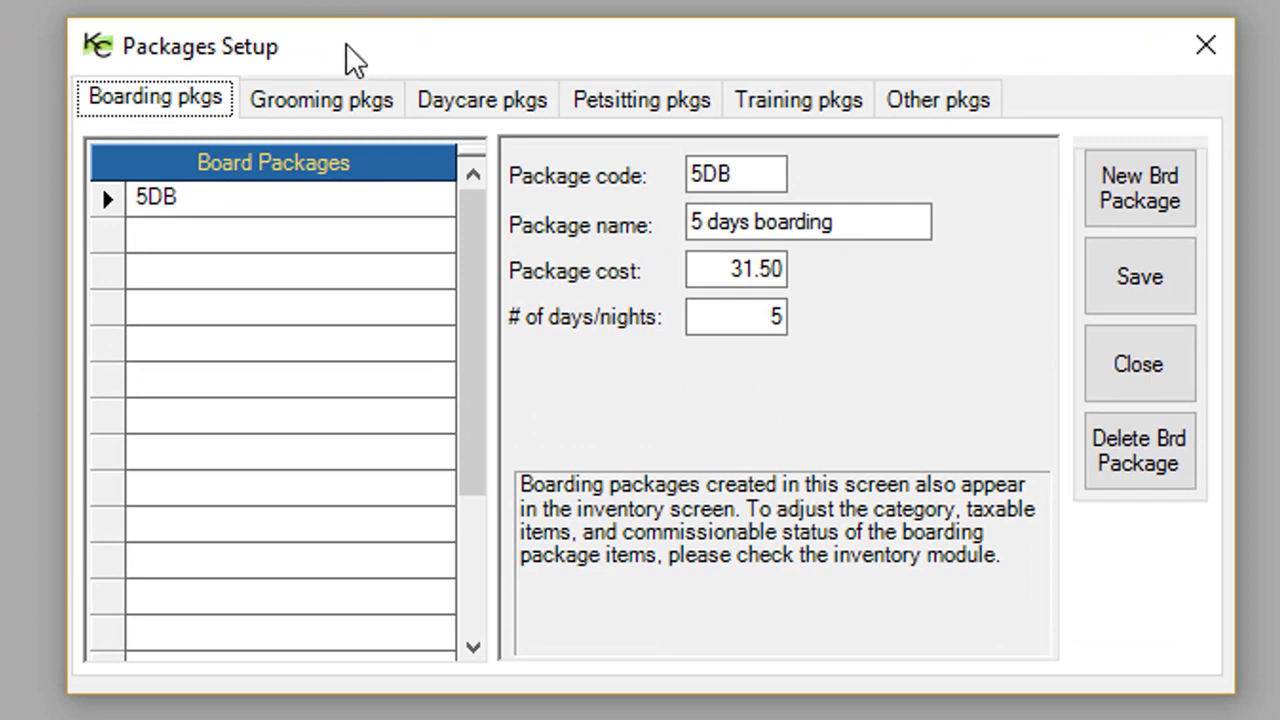
click(308, 112)
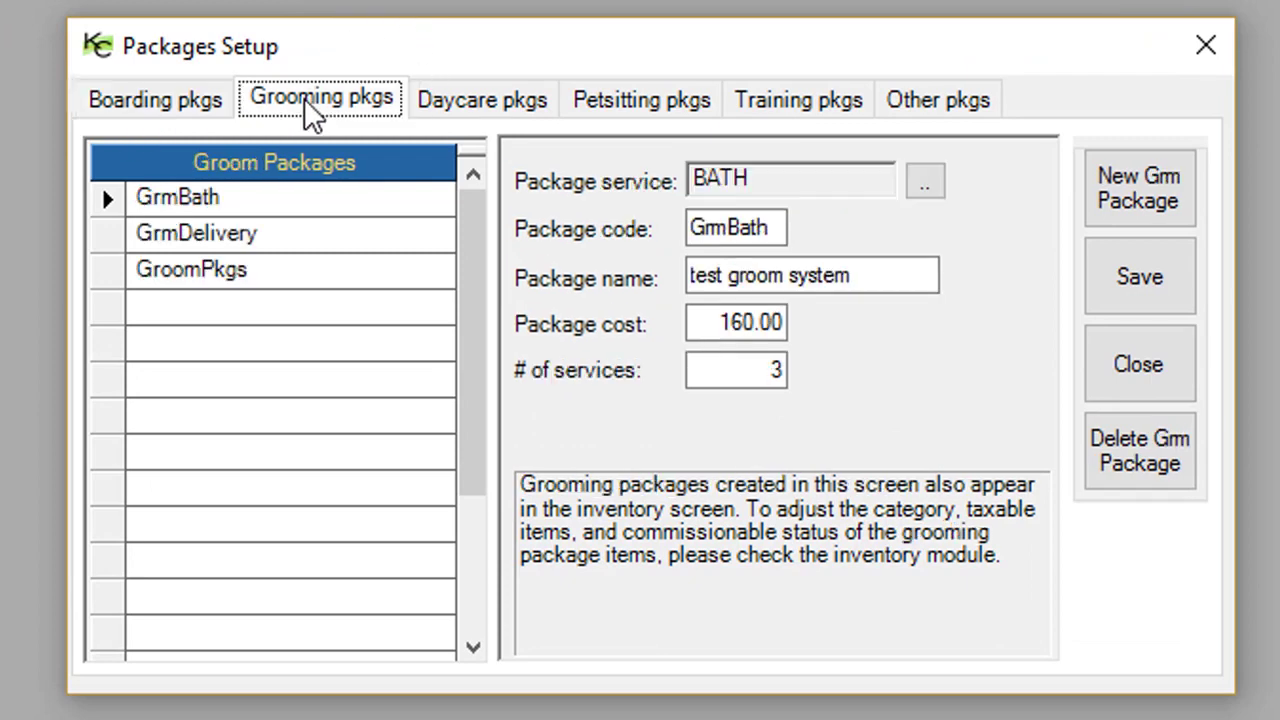
click(485, 110)
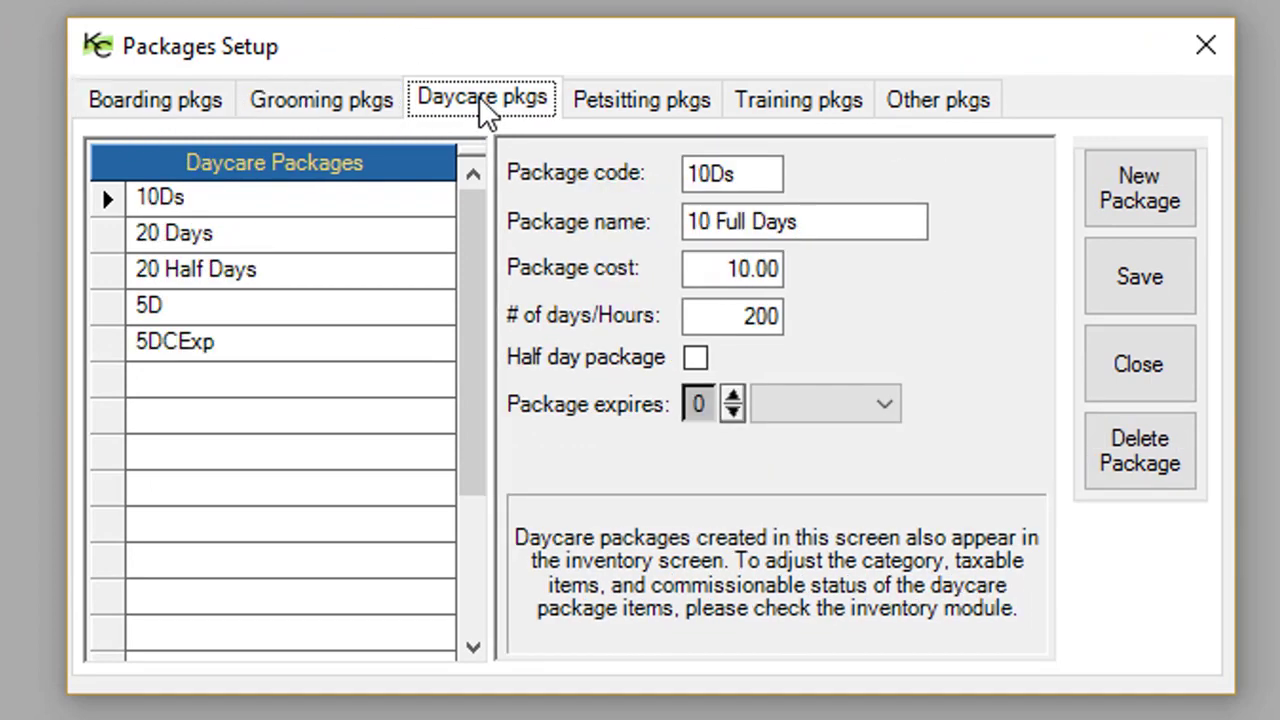
click(650, 111)
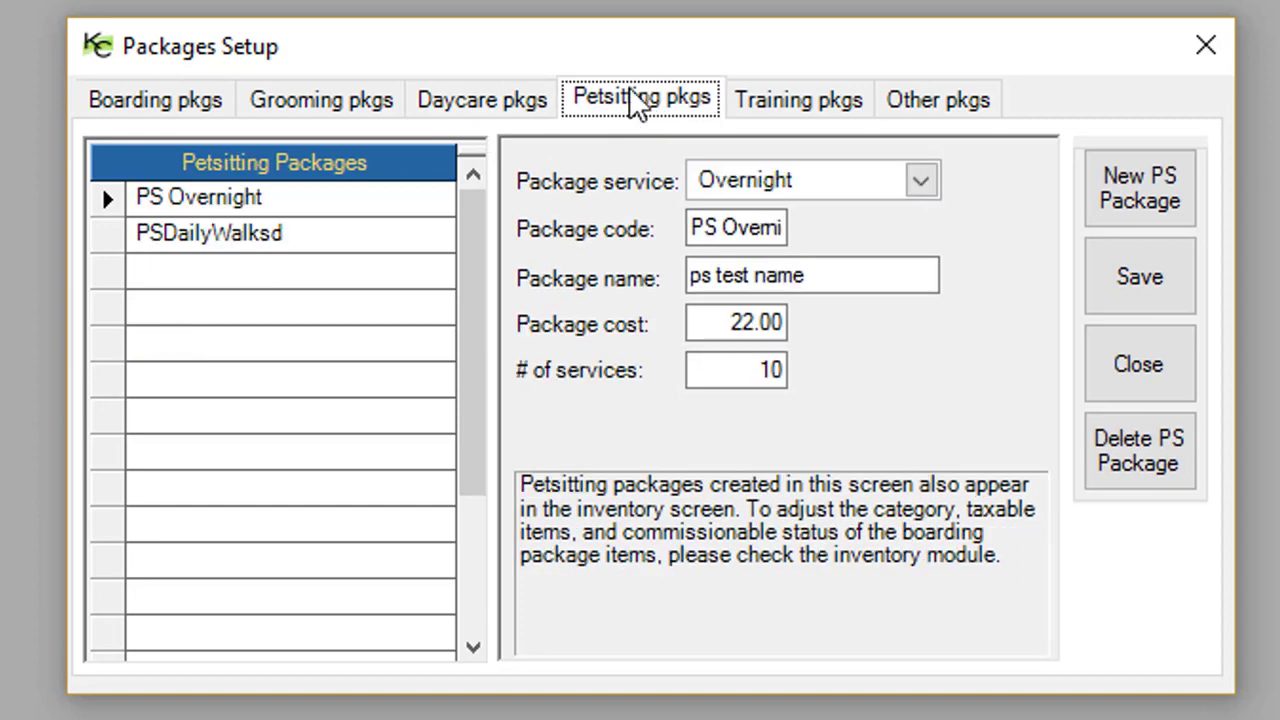
click(792, 101)
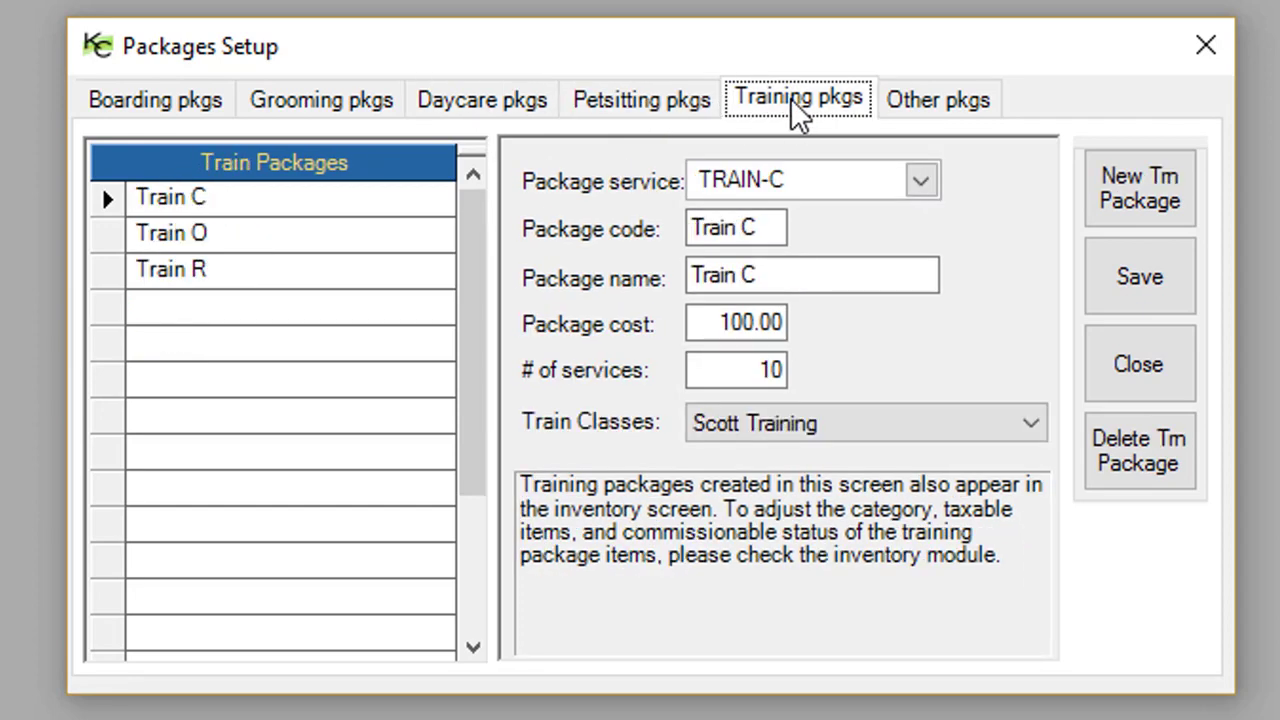
click(924, 97)
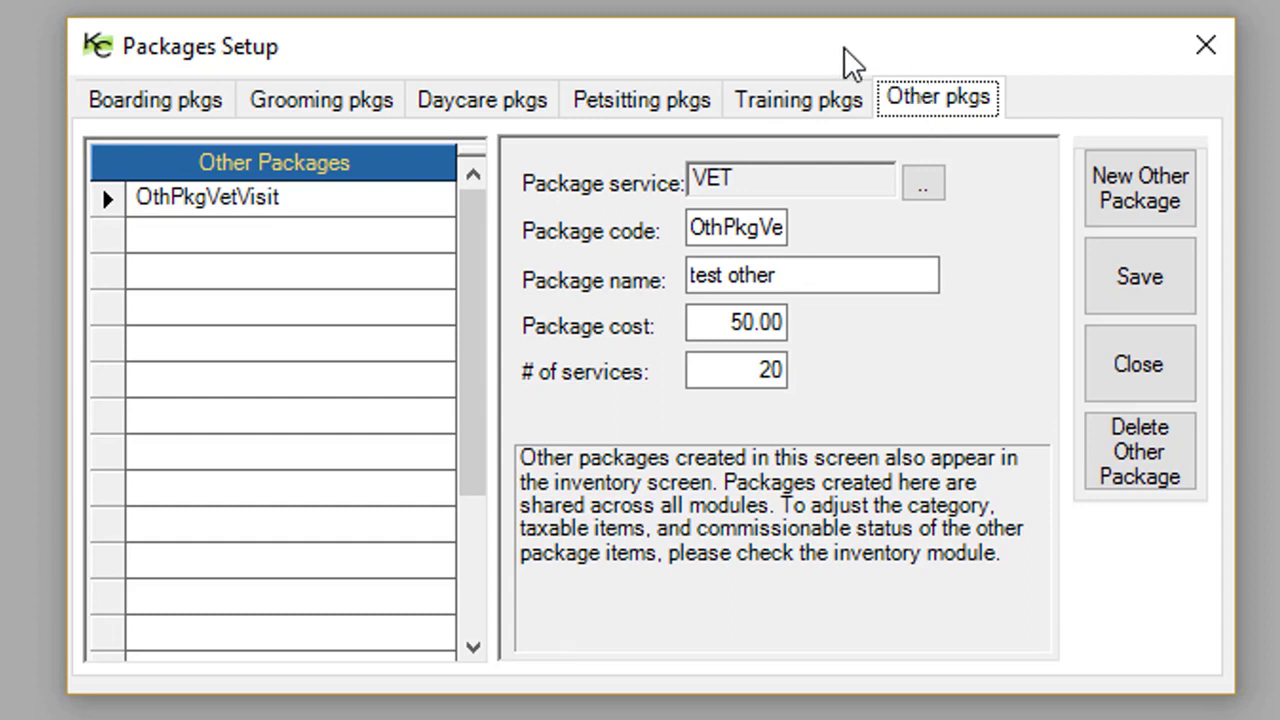
Step: Try TRAIN-O and TRAIN-R as the package service of the Train C training package, and close Packages Setup without saving
click(784, 102)
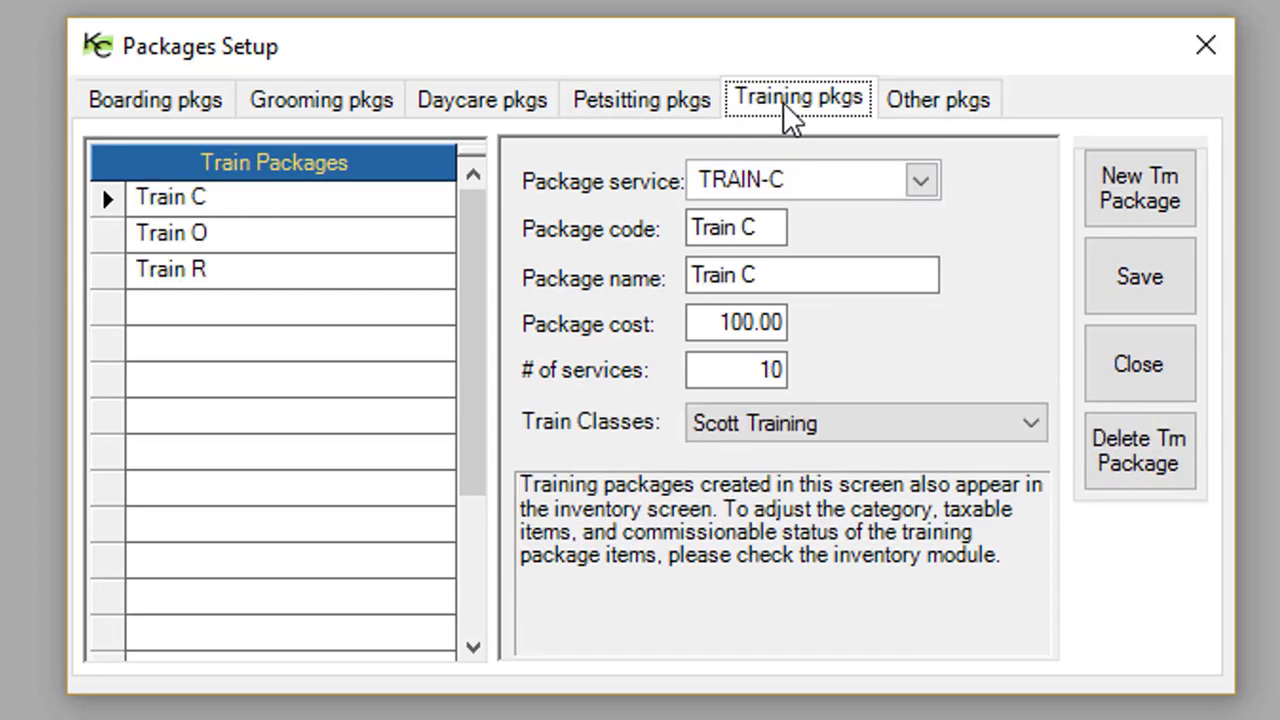
click(922, 180)
click(820, 254)
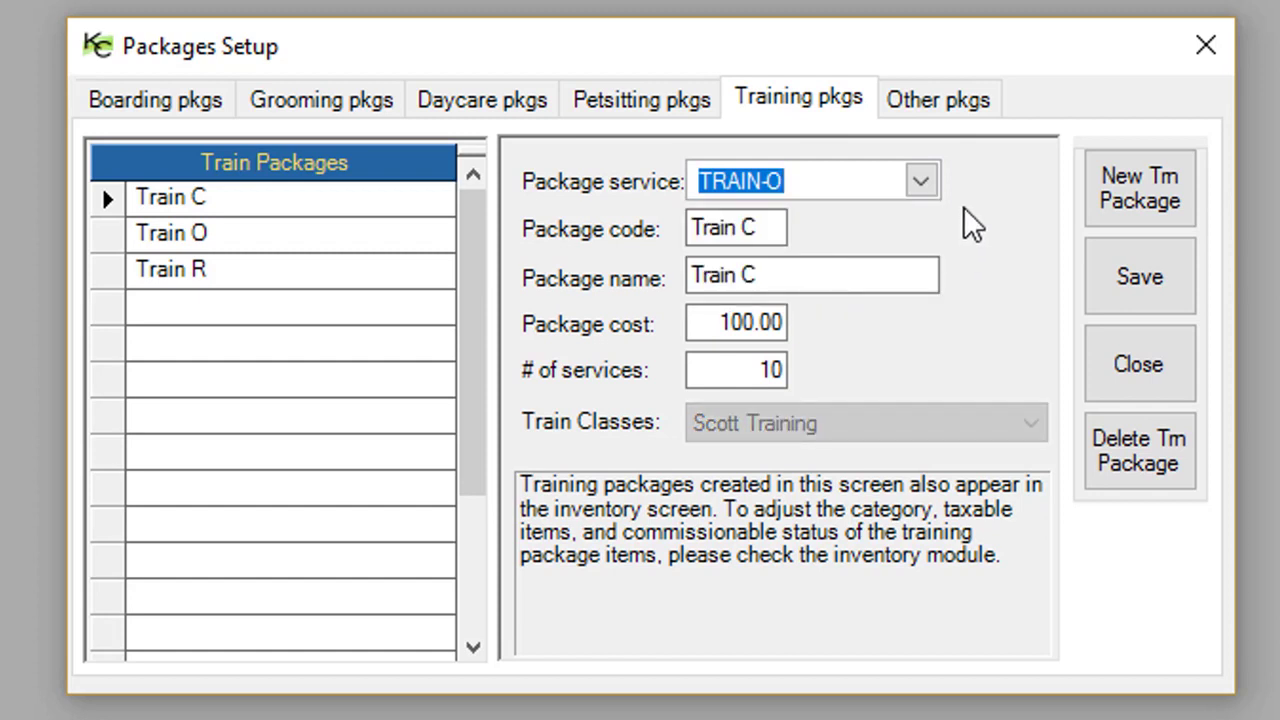
click(922, 182)
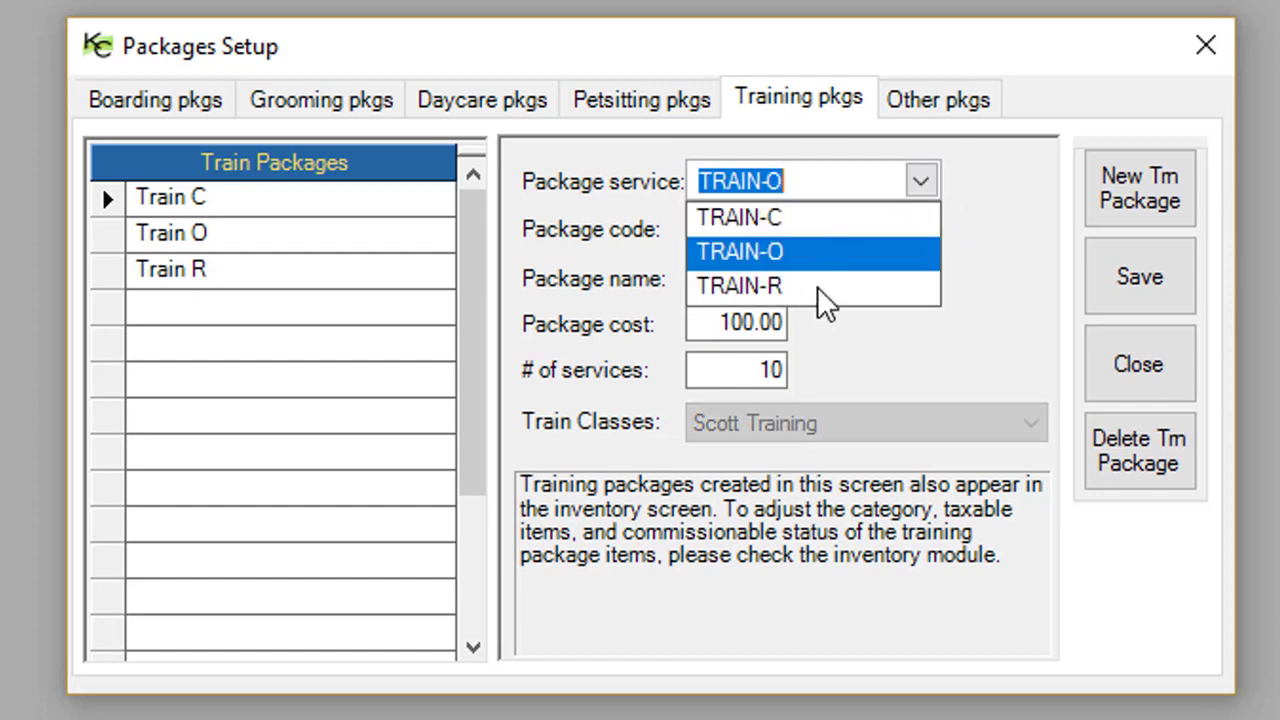
click(815, 287)
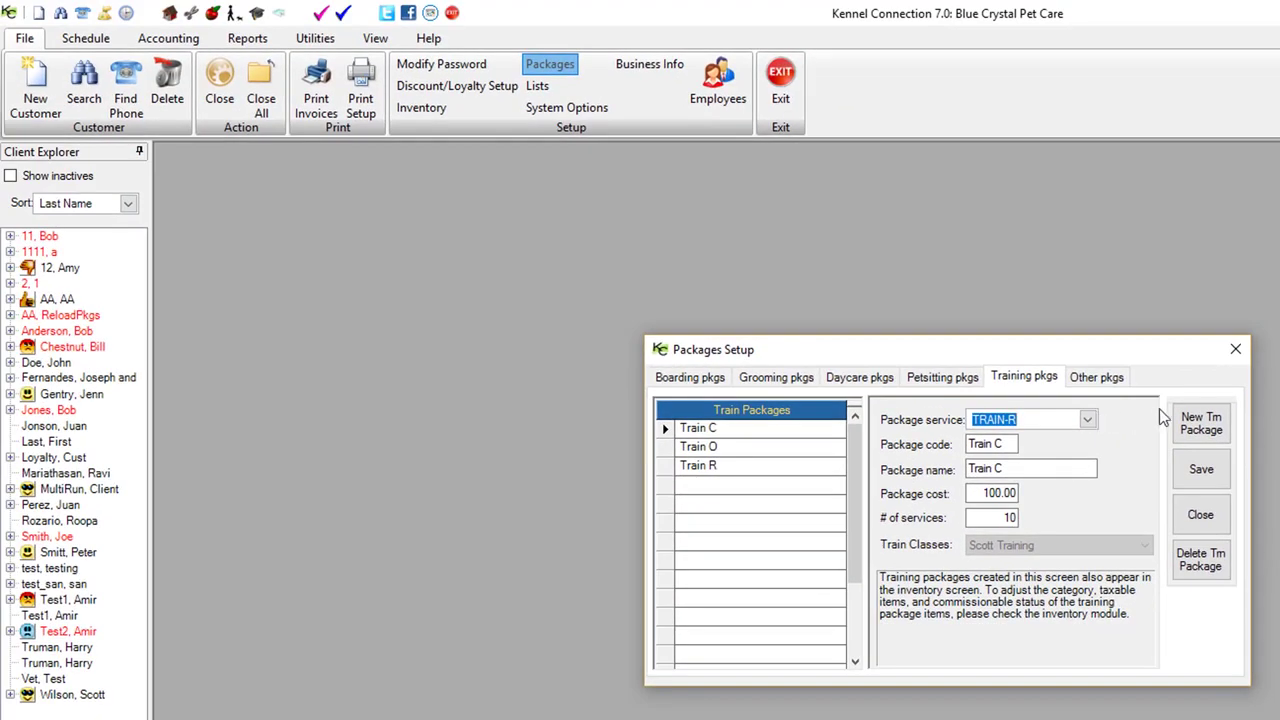
click(1200, 513)
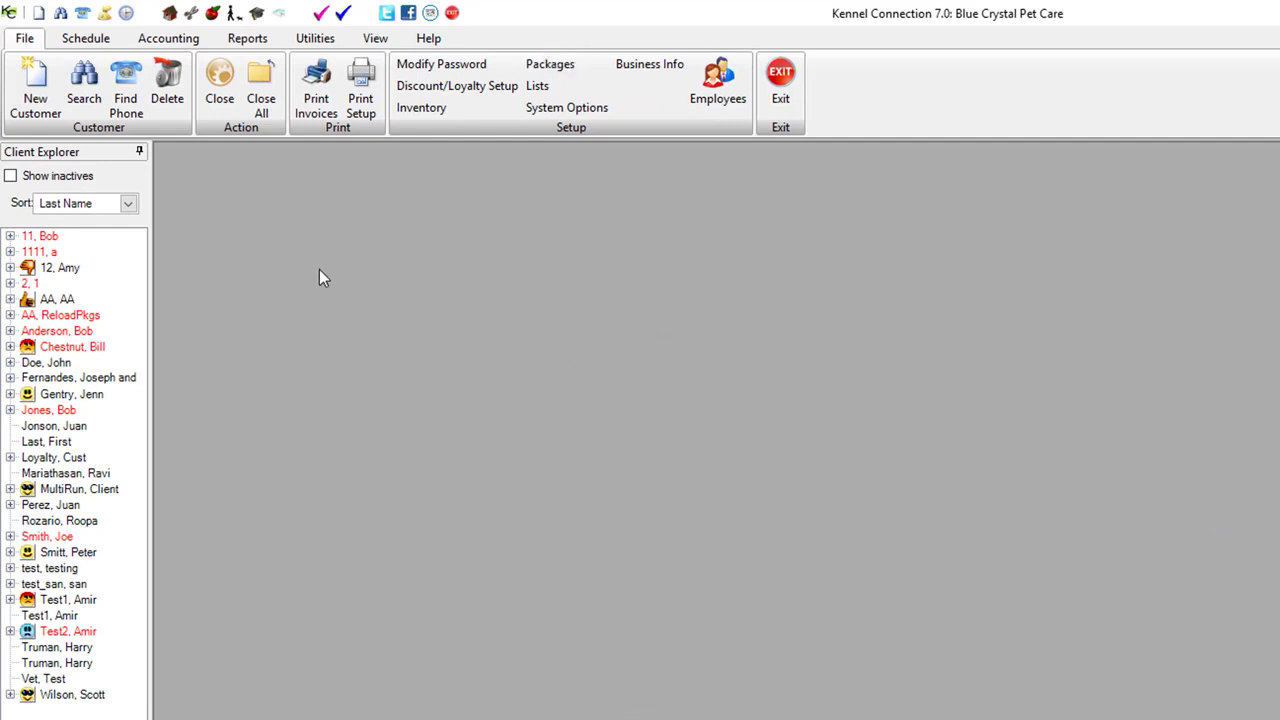
Step: Open the boarding calendar and examine the actions available for the checked-out 9:35am appointment on March 23, 2017
click(88, 40)
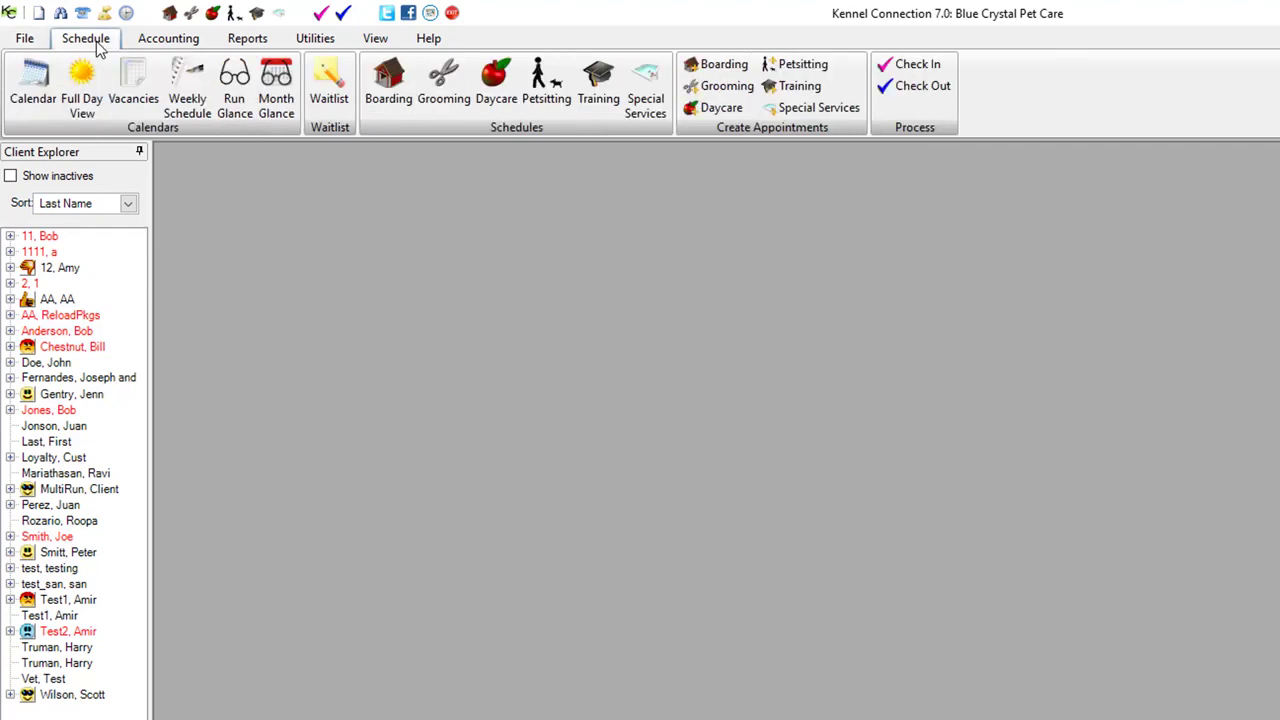
click(44, 92)
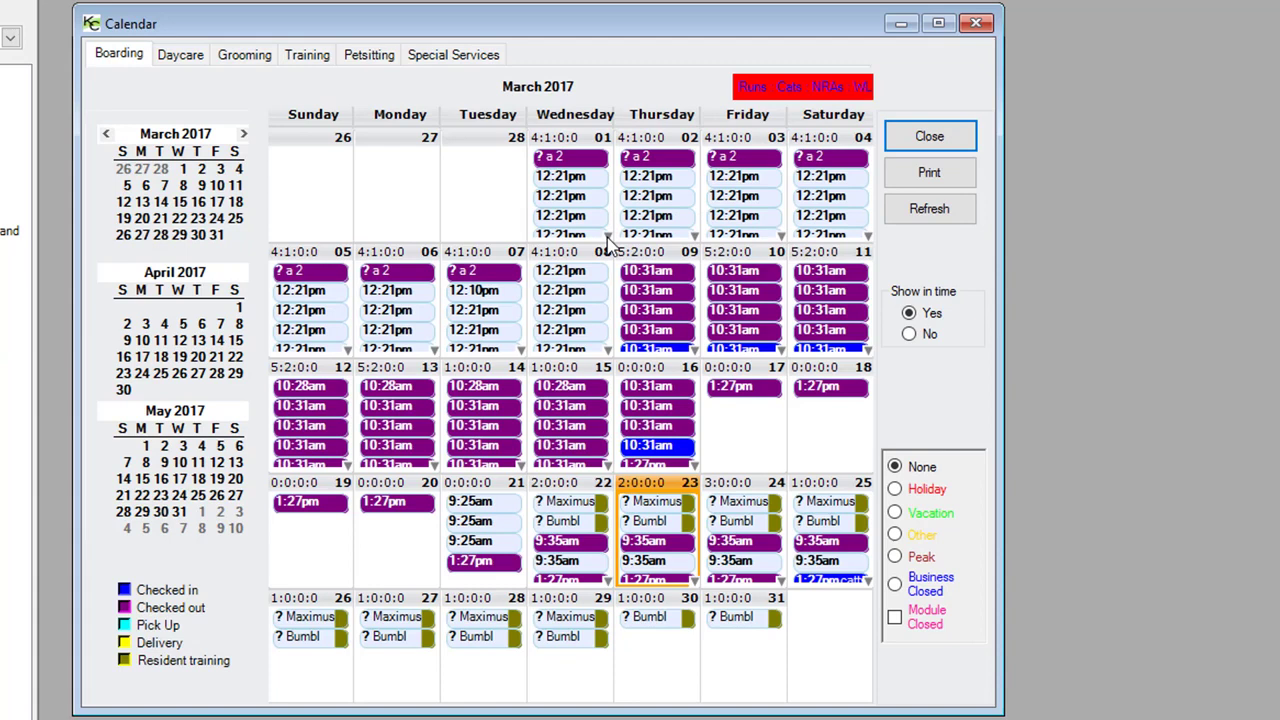
right_click(664, 528)
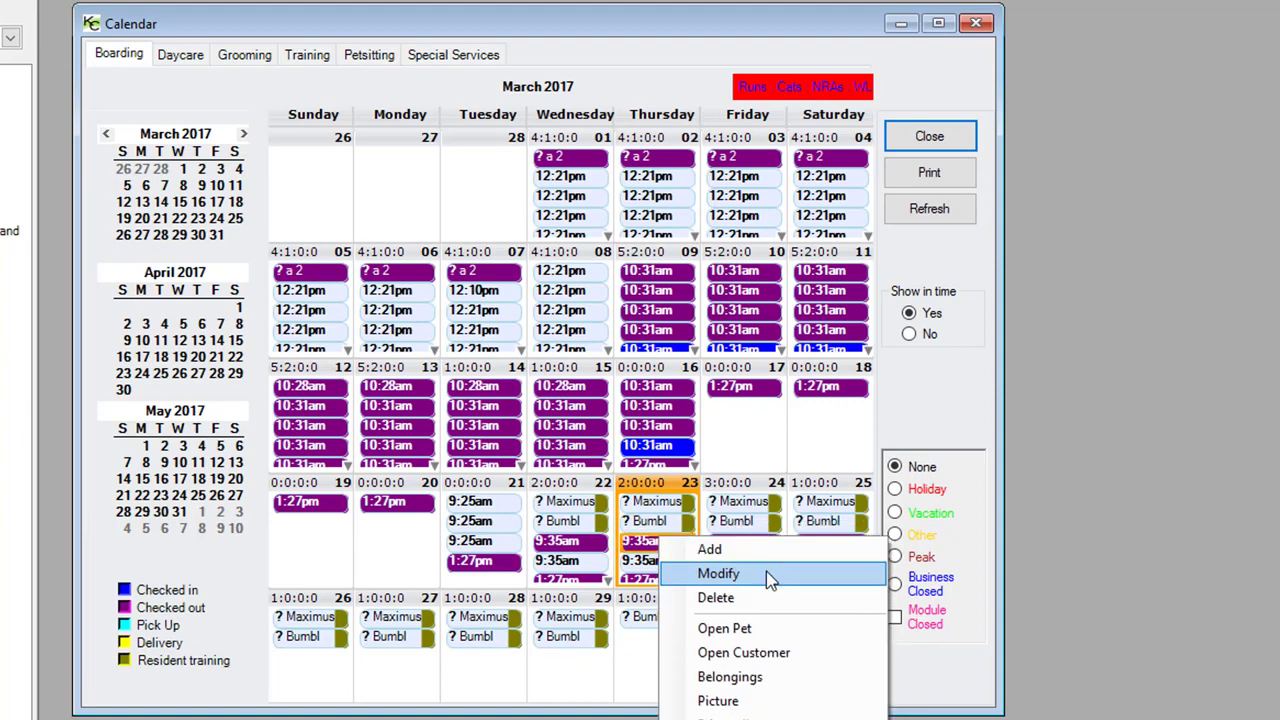
click(641, 548)
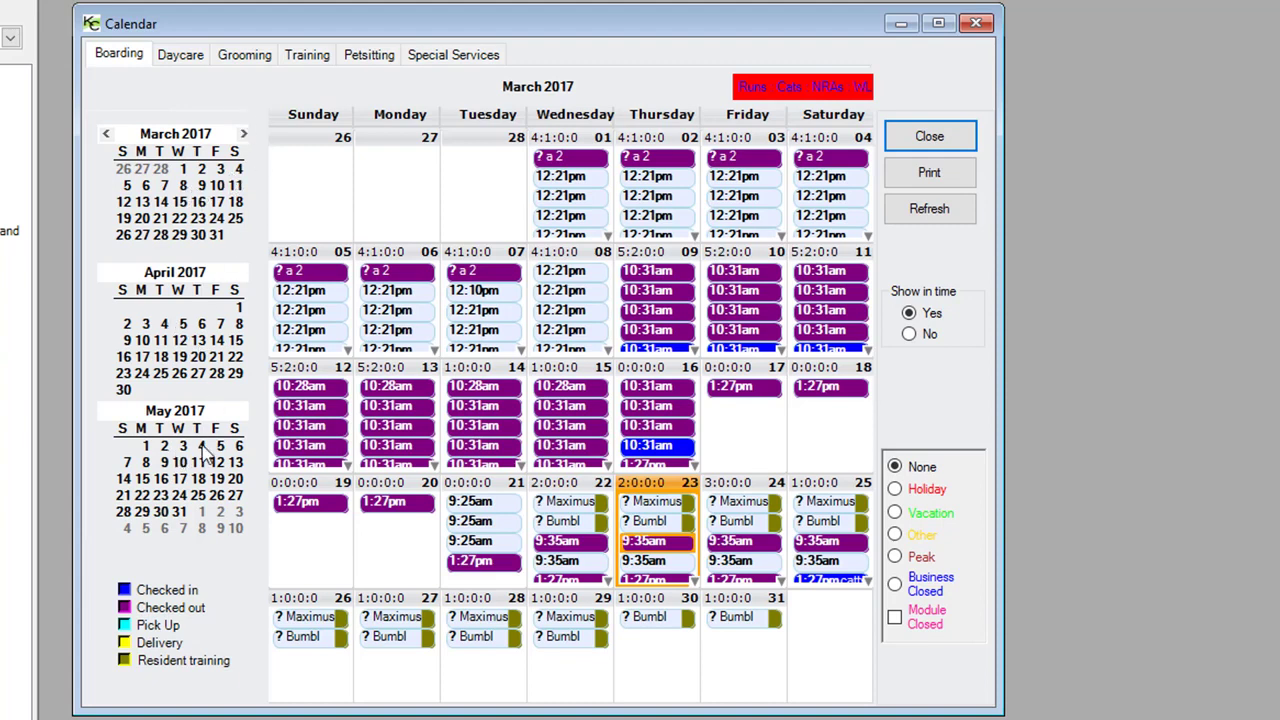
Step: Move the boarding calendar ahead to May 10, 2017
click(243, 135)
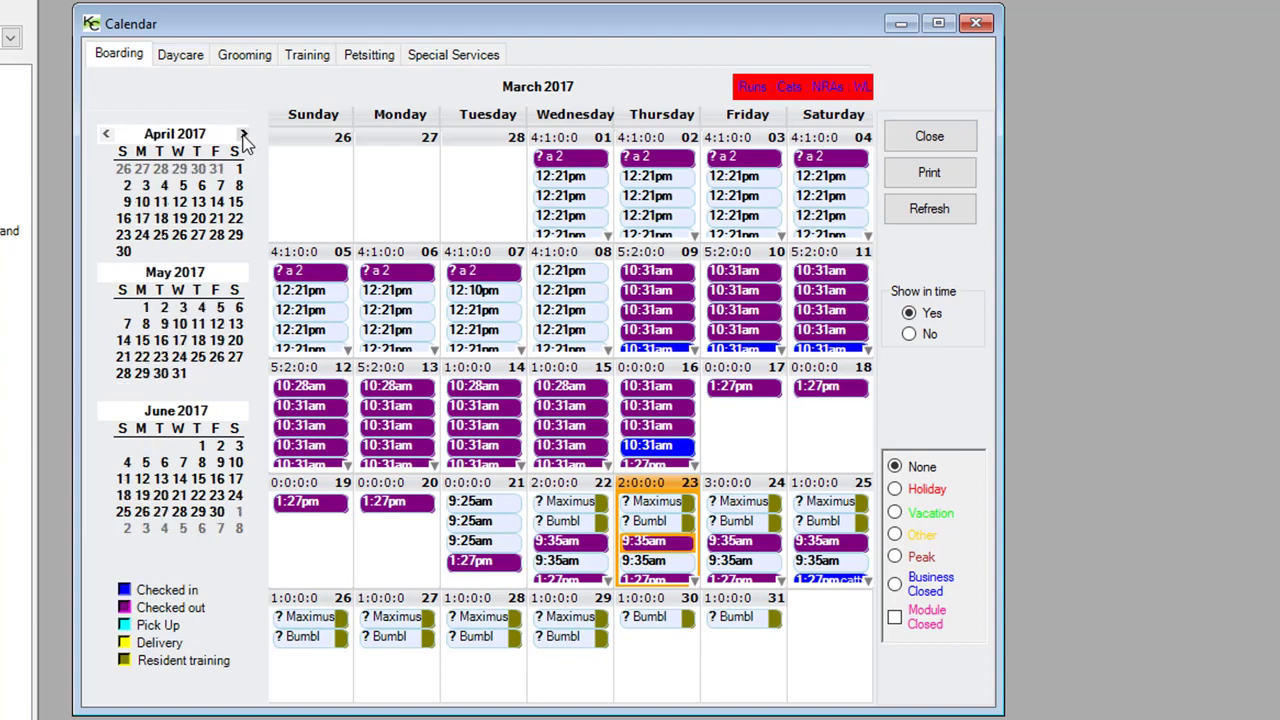
click(243, 135)
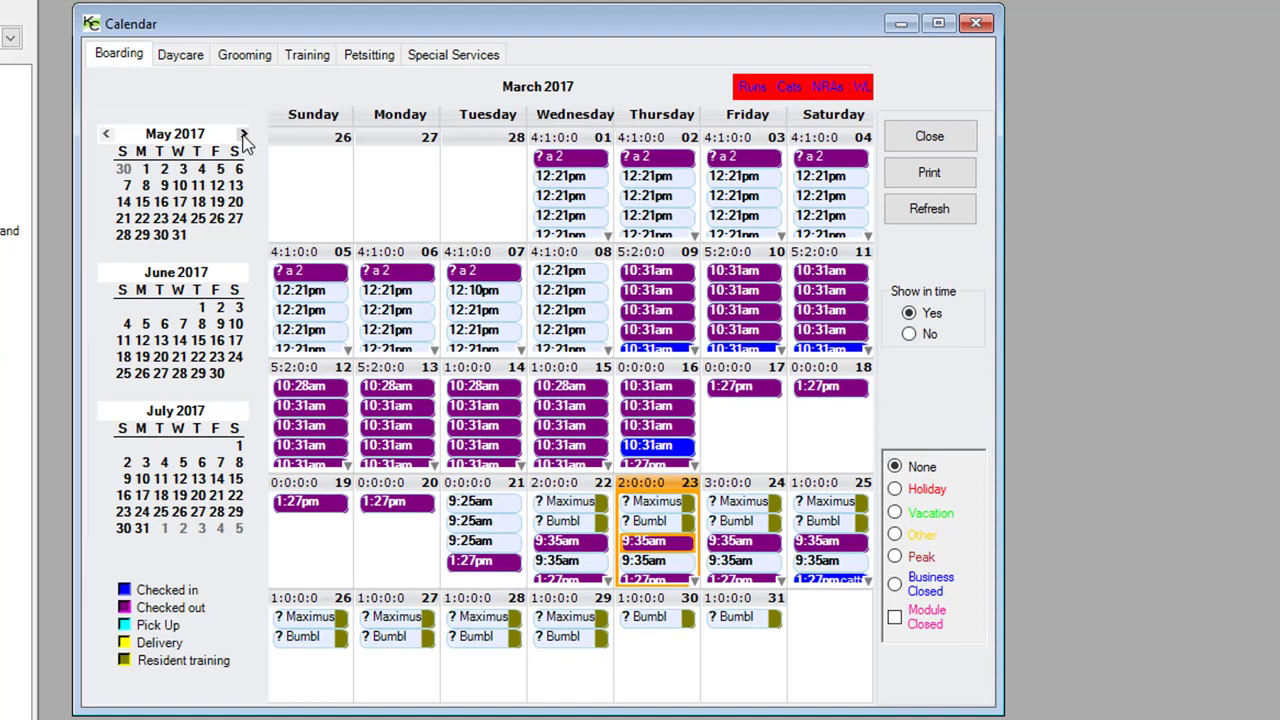
click(178, 188)
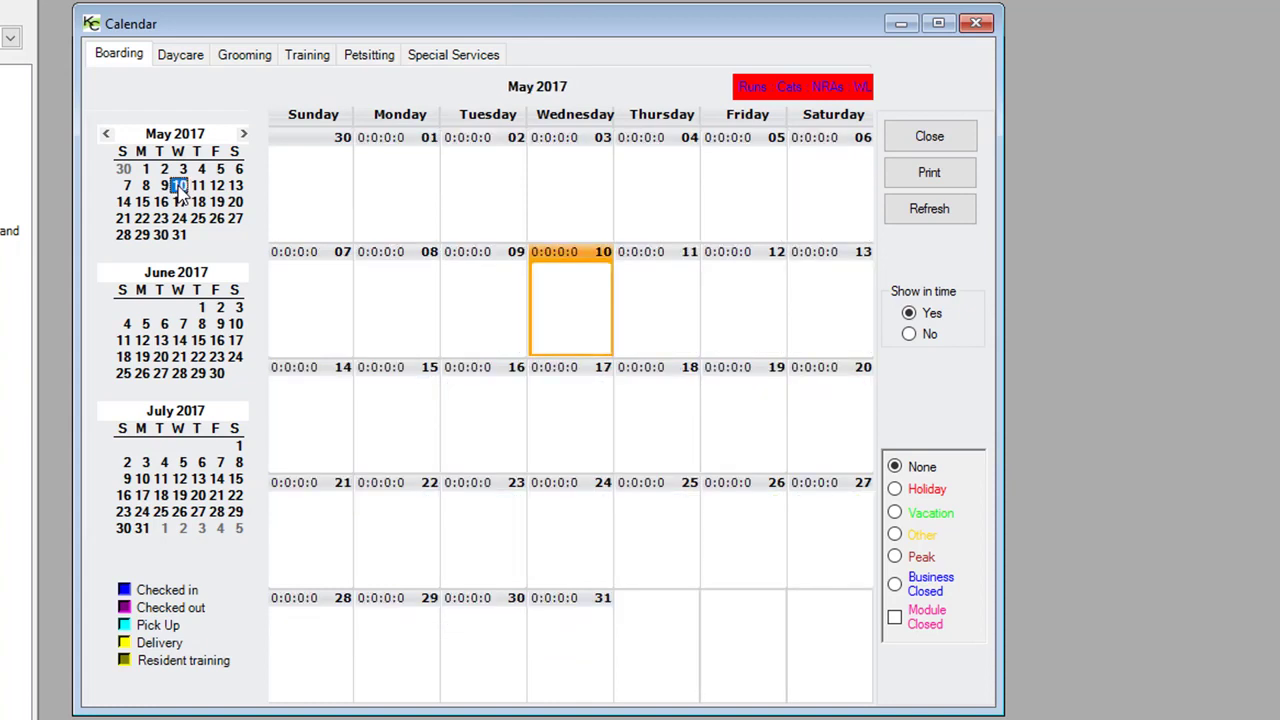
Step: Return the boarding calendar to March 23, 2017
click(106, 134)
click(107, 135)
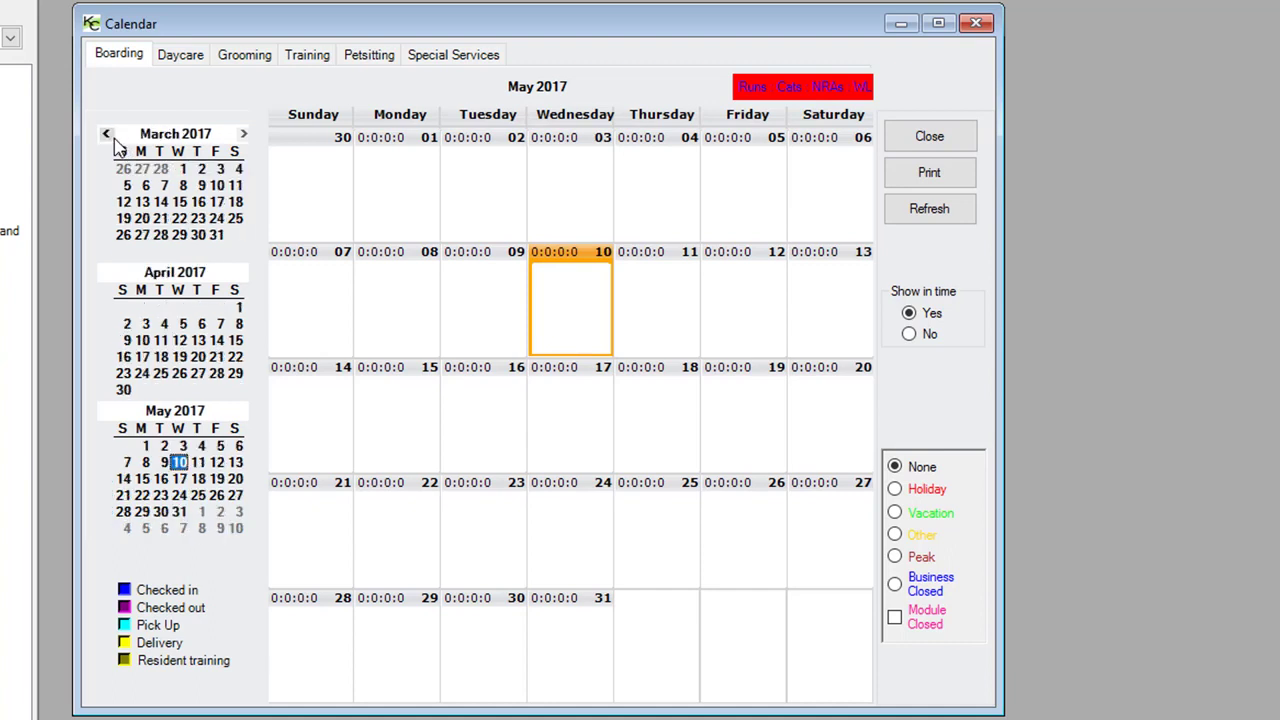
click(197, 223)
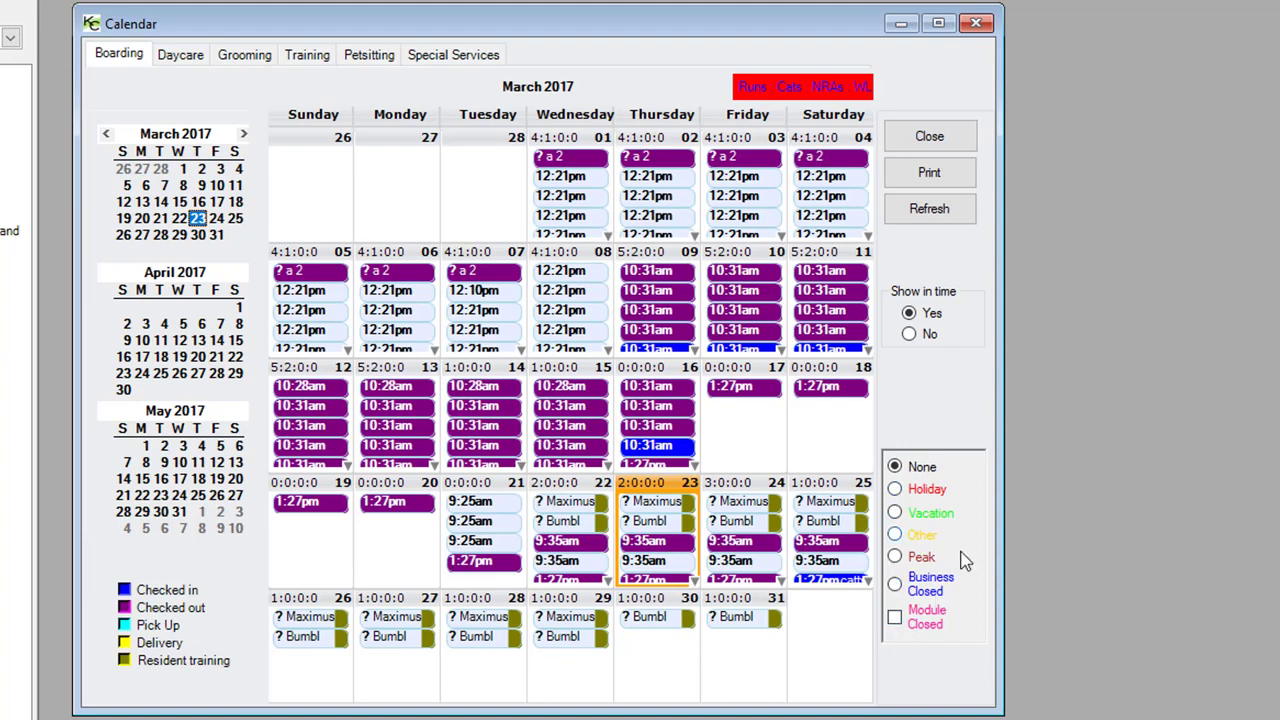
Step: Mark March 25, 2017 as Business Closed on the boarding calendar and close the calendar
click(820, 497)
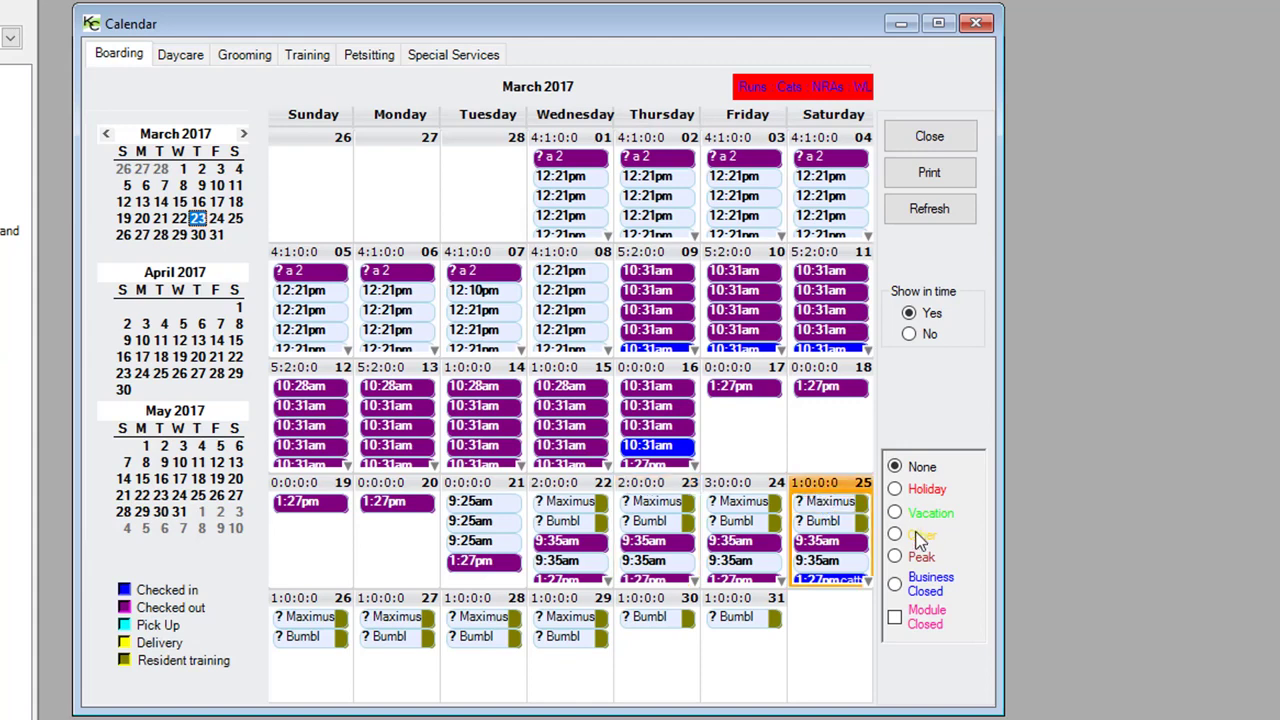
click(895, 585)
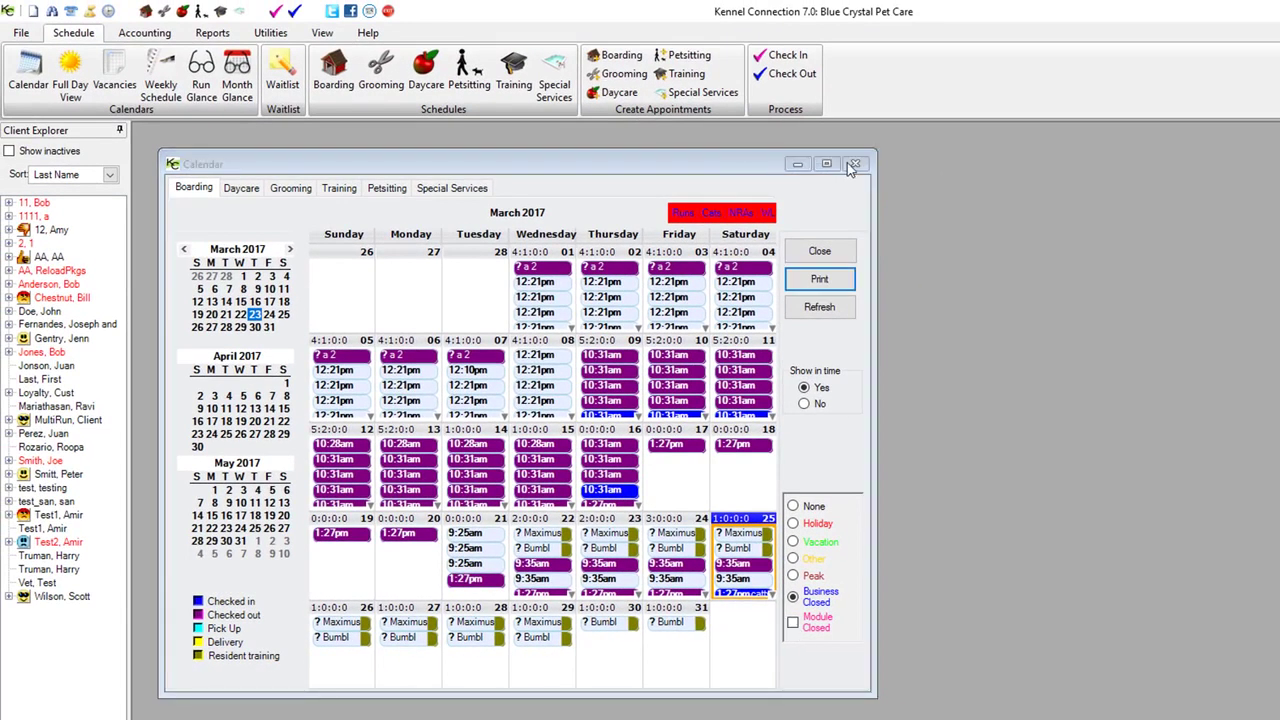
click(847, 167)
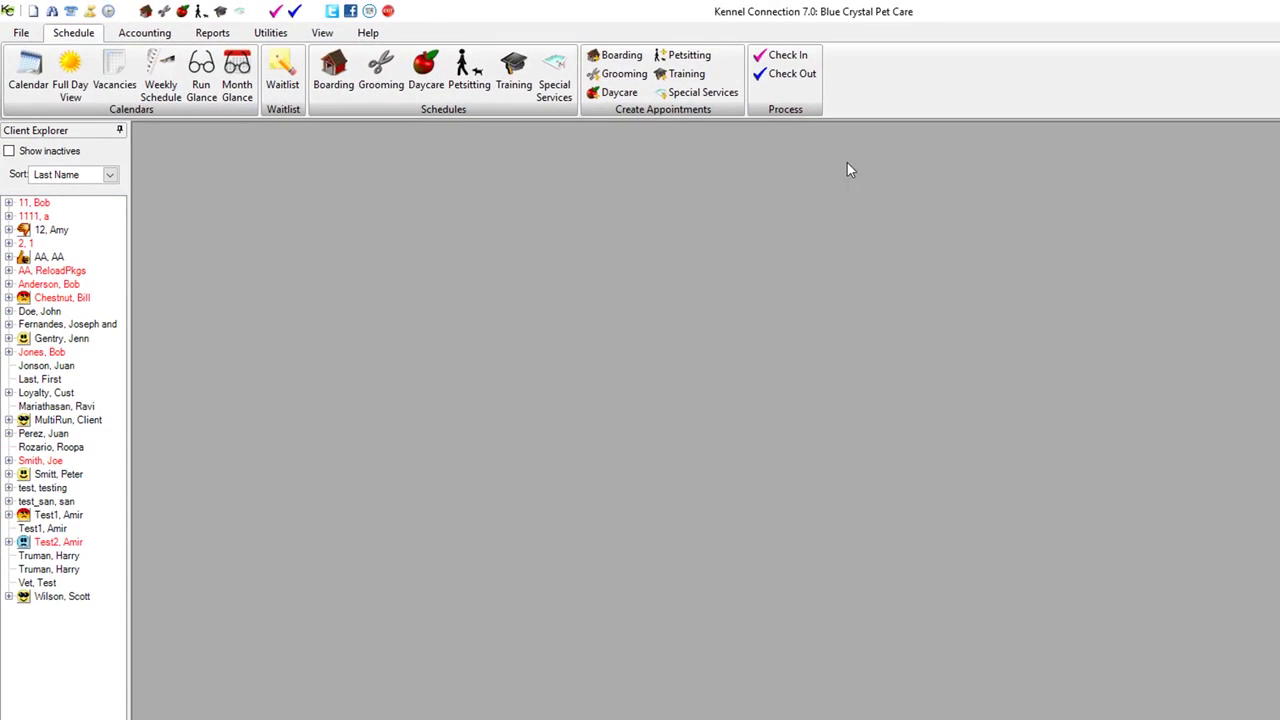
Step: Open Run Glance for all modules, review the run occupancy by day, and close it
click(201, 88)
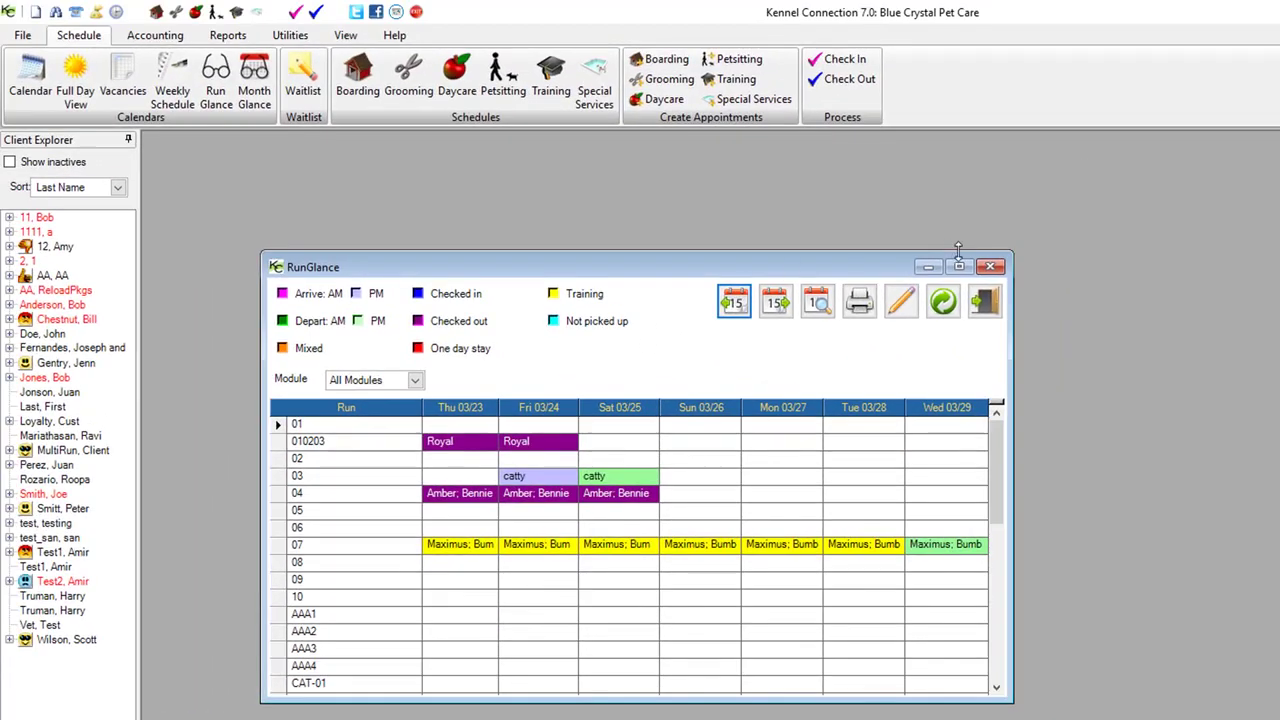
click(990, 266)
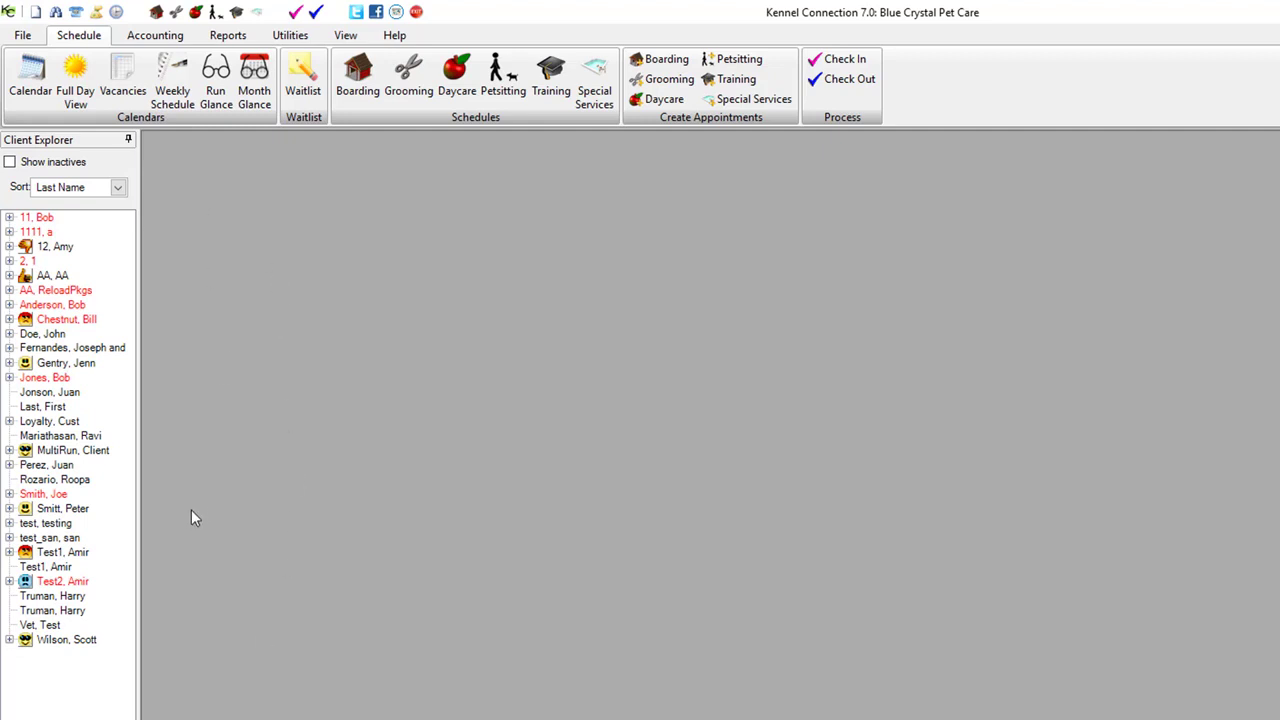
Step: Open the record of the last client listed, look through its pets, general and financial information, and return to Customer Info
click(10, 641)
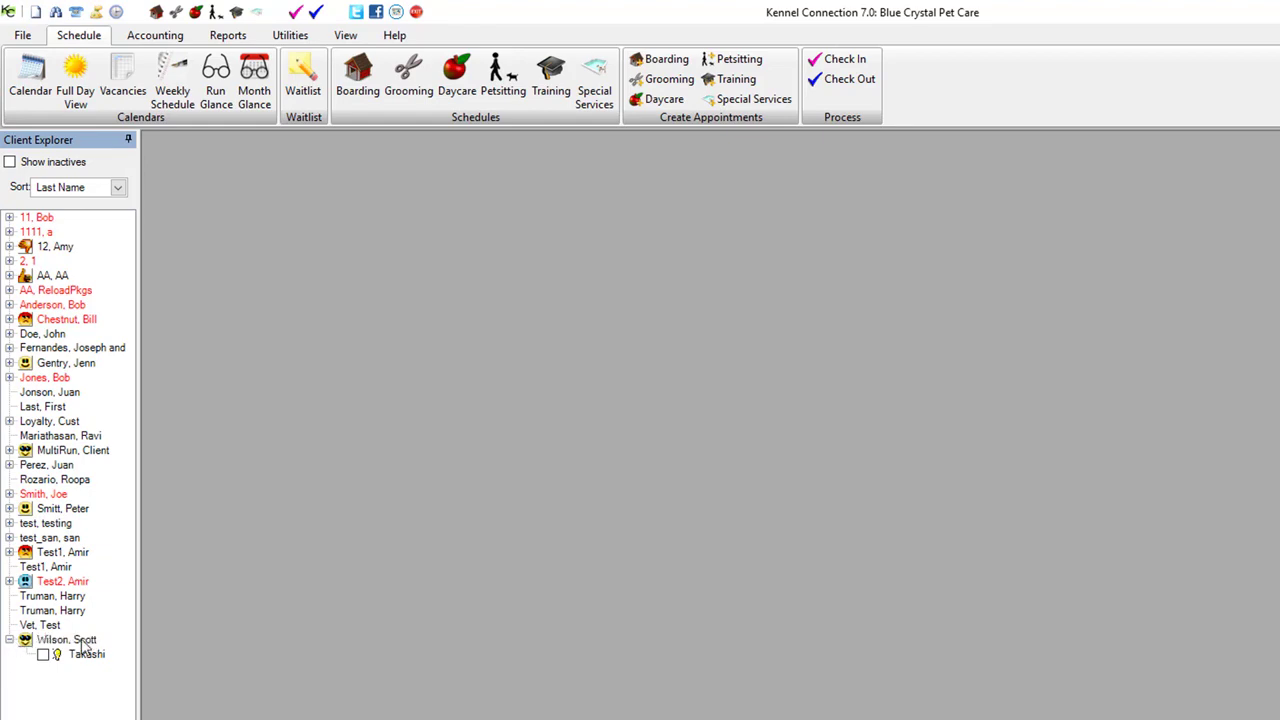
double_click(85, 643)
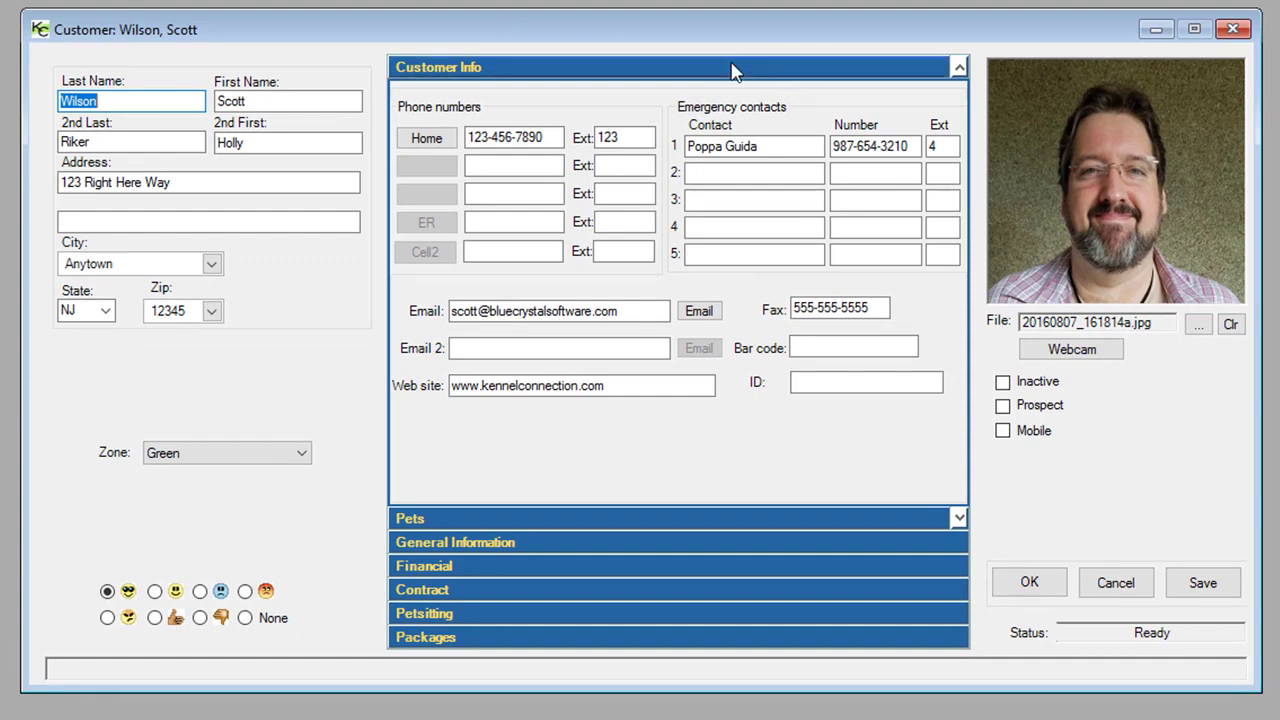
click(600, 518)
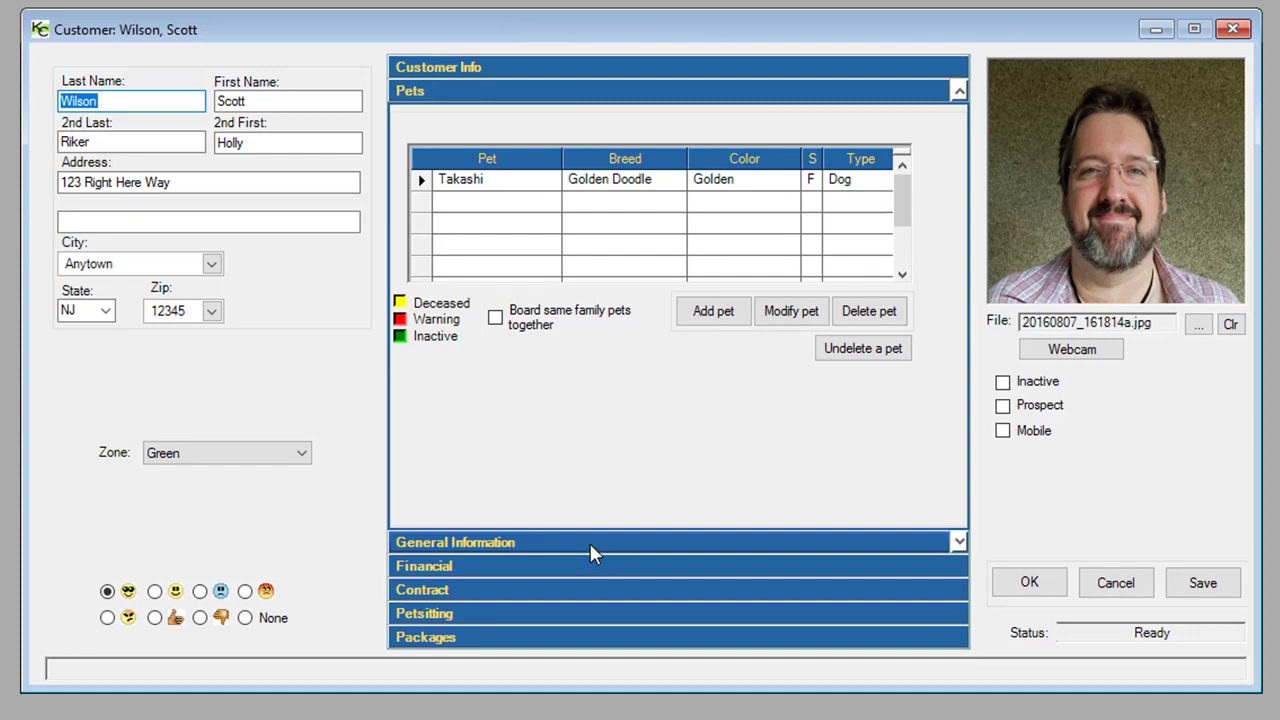
click(590, 546)
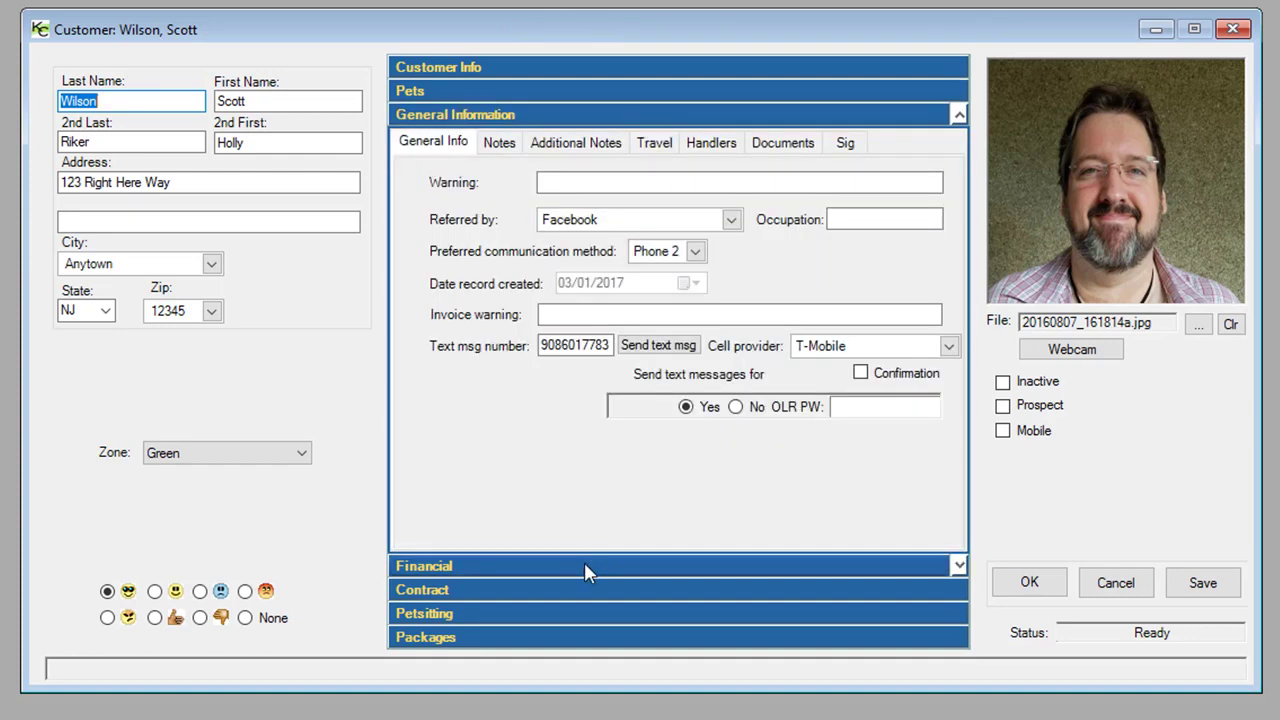
click(588, 568)
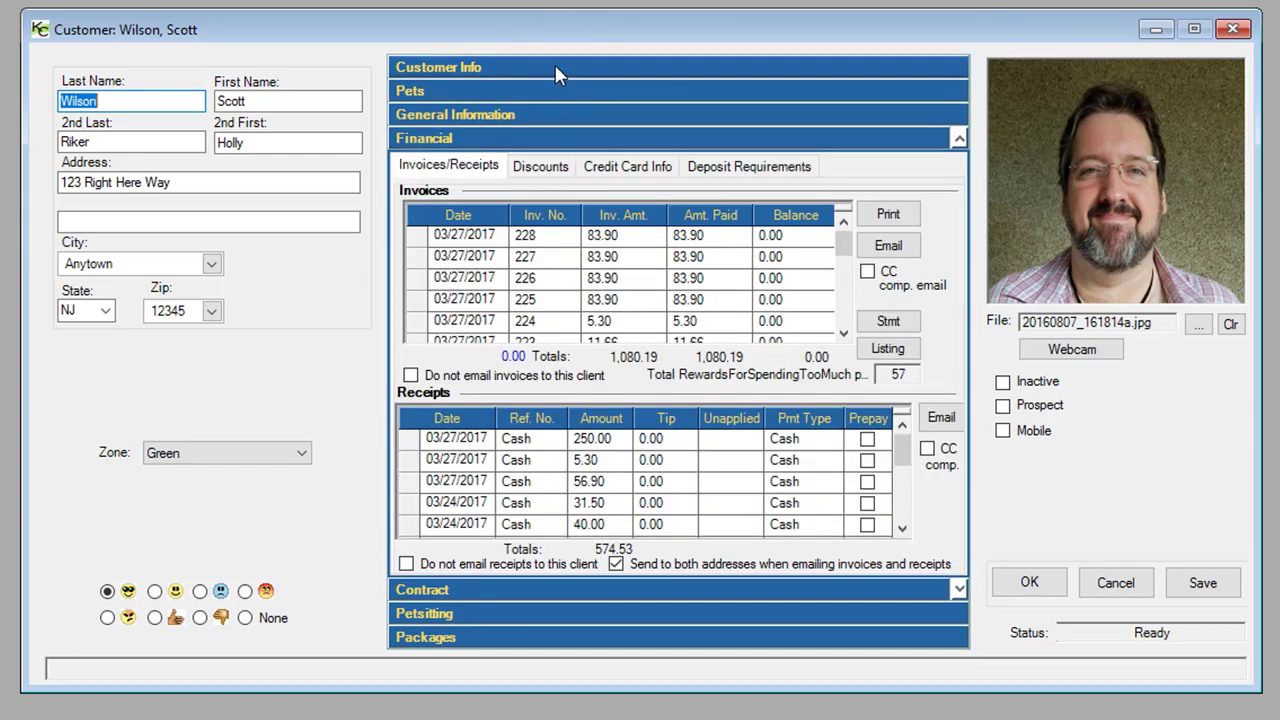
click(557, 70)
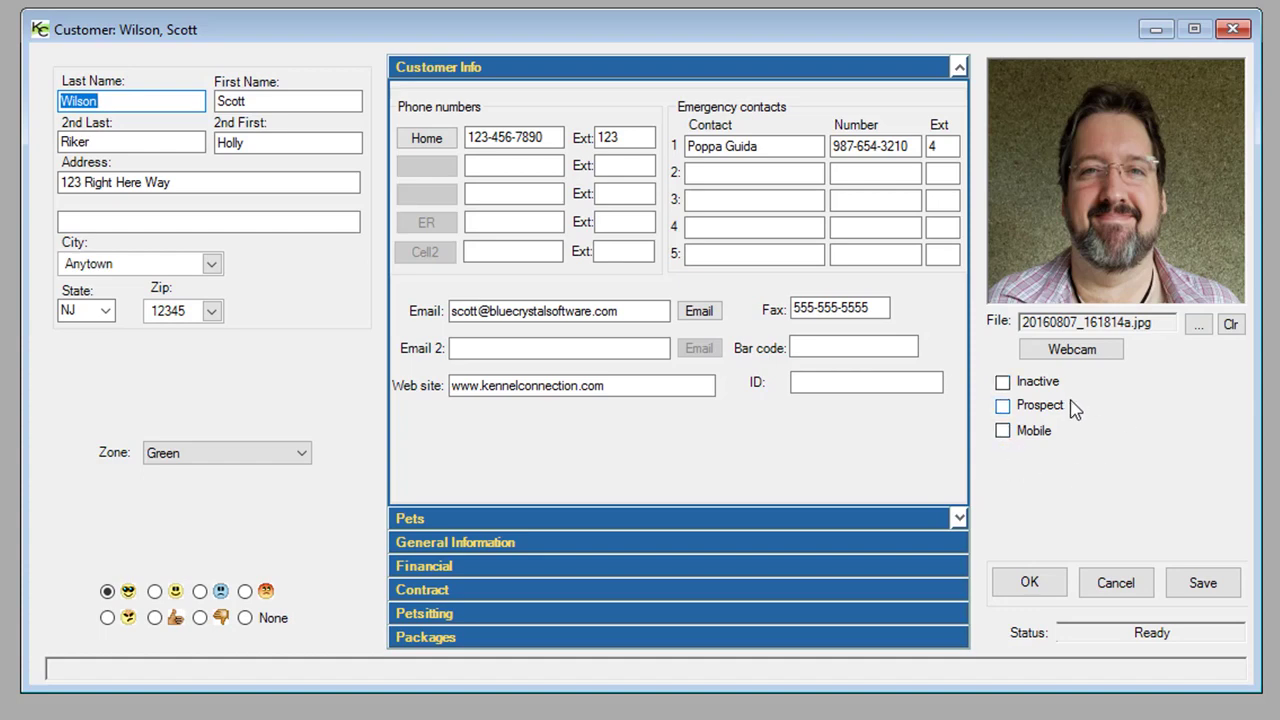
Step: Try the Prospect status on the customer record, clear it again, and keep Green as the customer's zone
click(1002, 406)
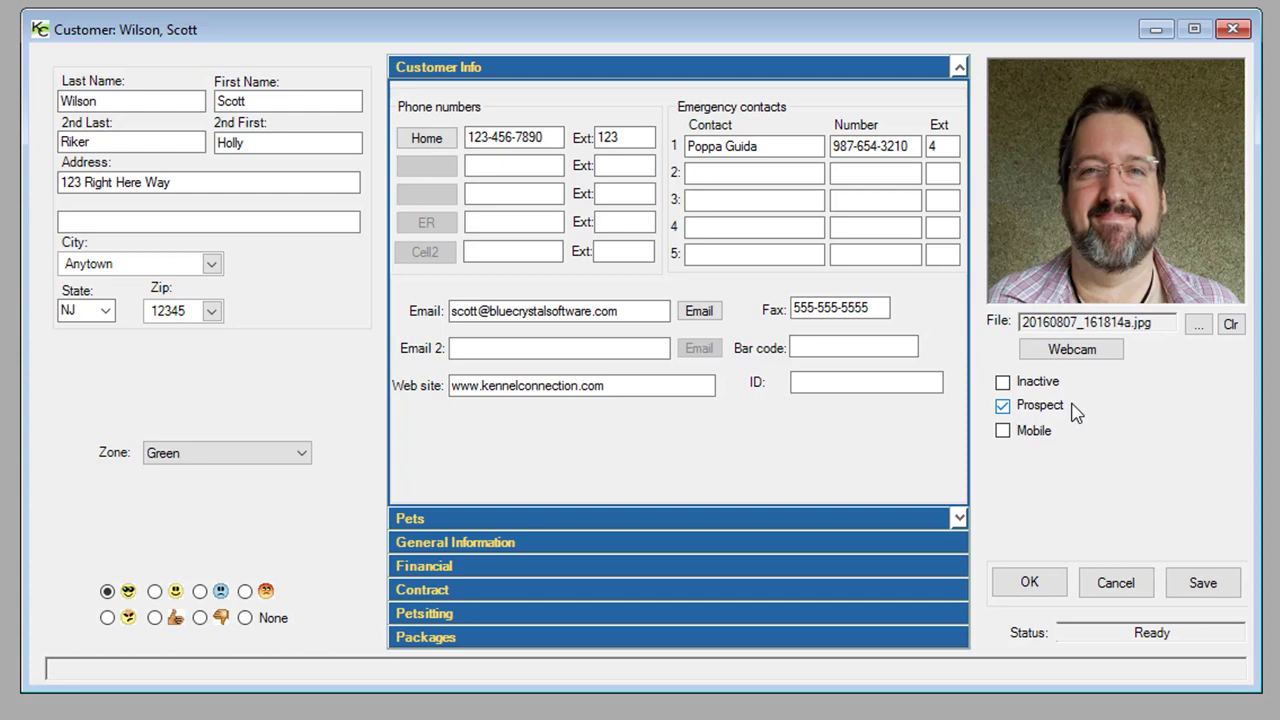
click(1004, 409)
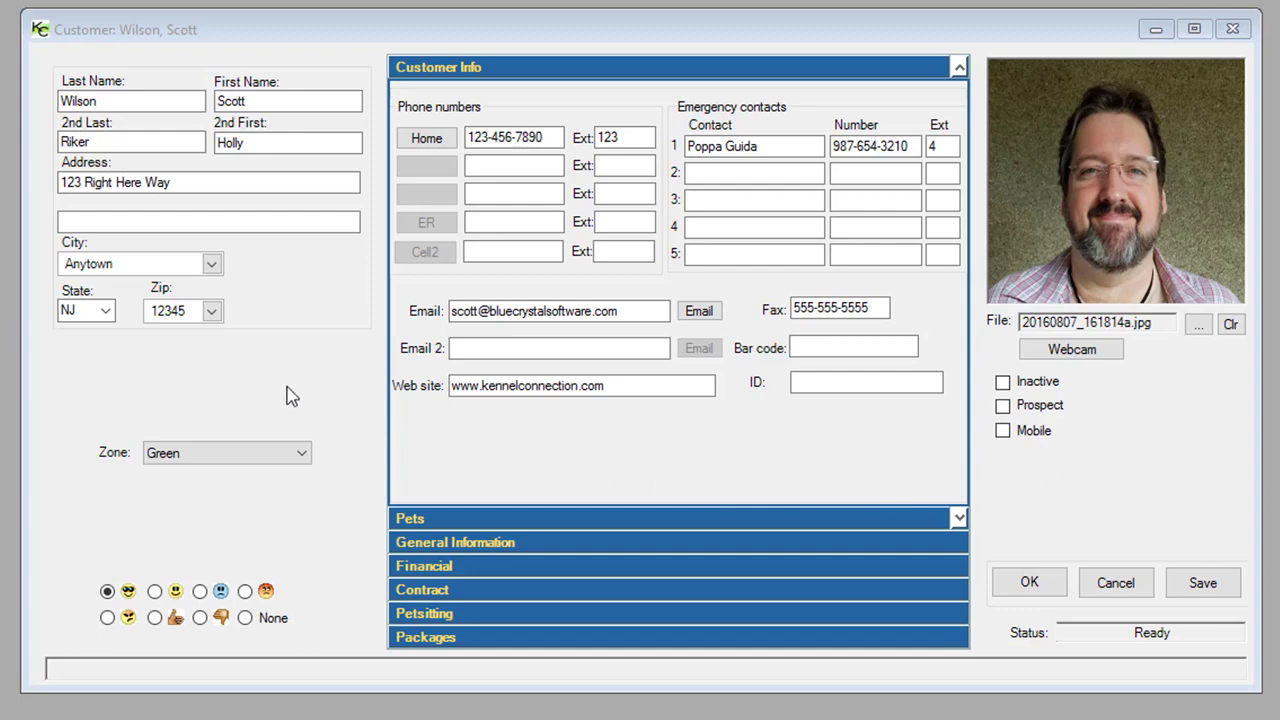
click(303, 455)
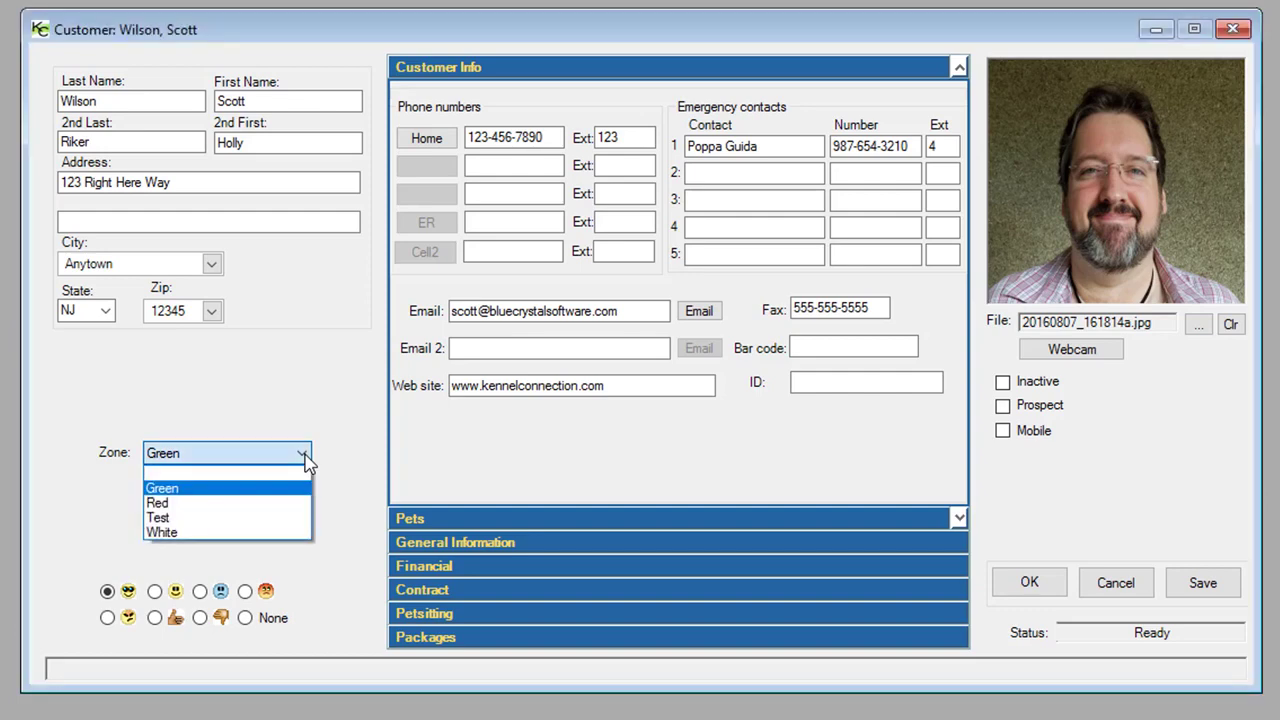
click(268, 494)
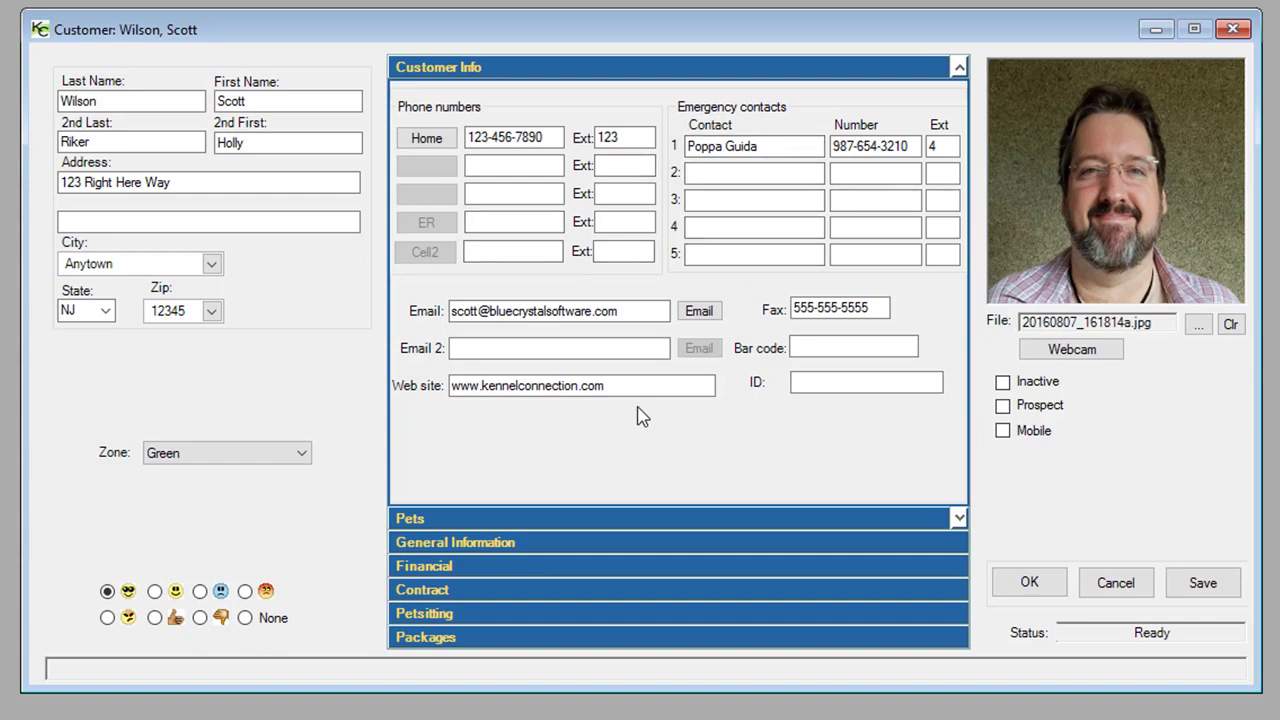
Step: Examine the customer's pets, general information and financial details, including discounts, credit card info, deposit requirements and invoices
click(628, 518)
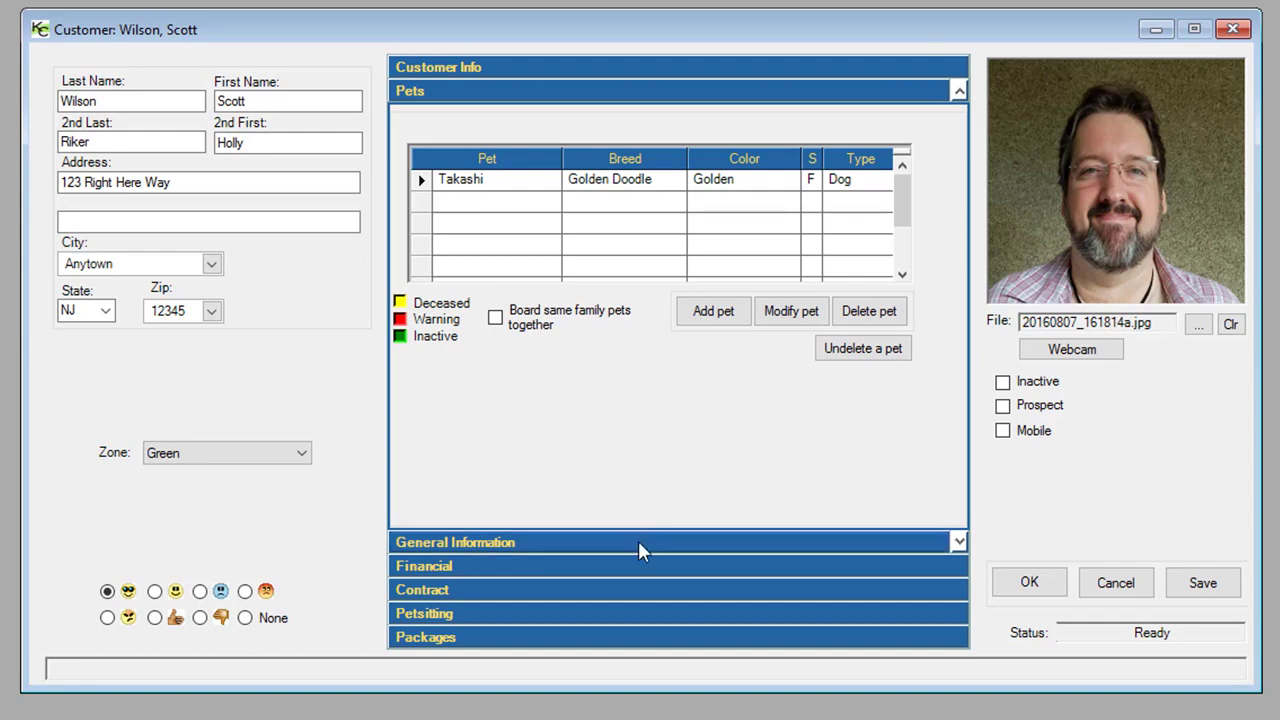
click(637, 545)
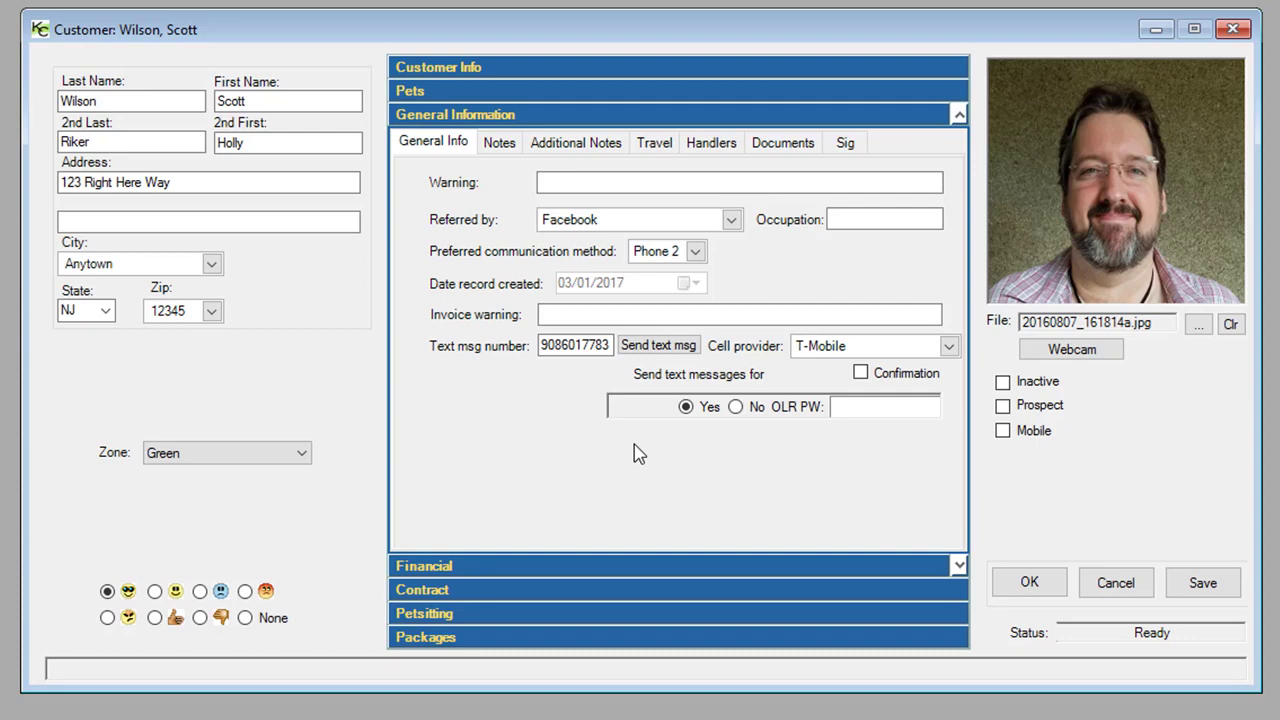
click(614, 567)
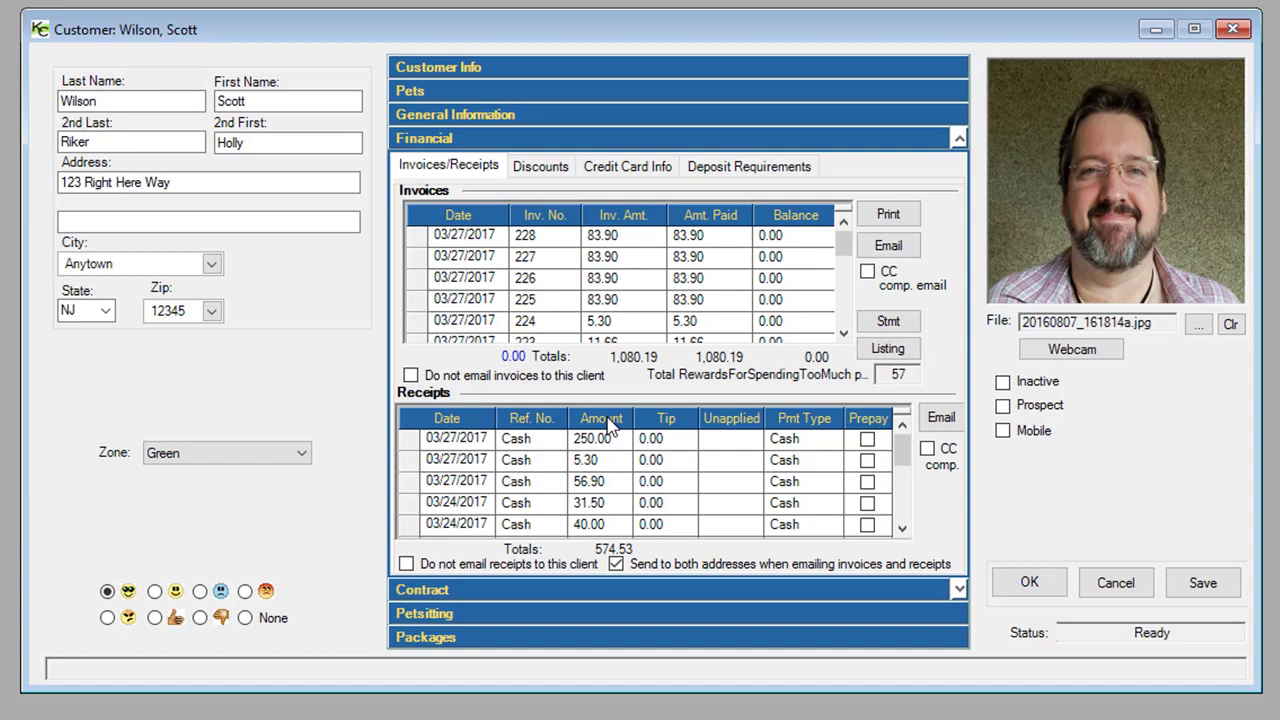
click(540, 172)
click(625, 172)
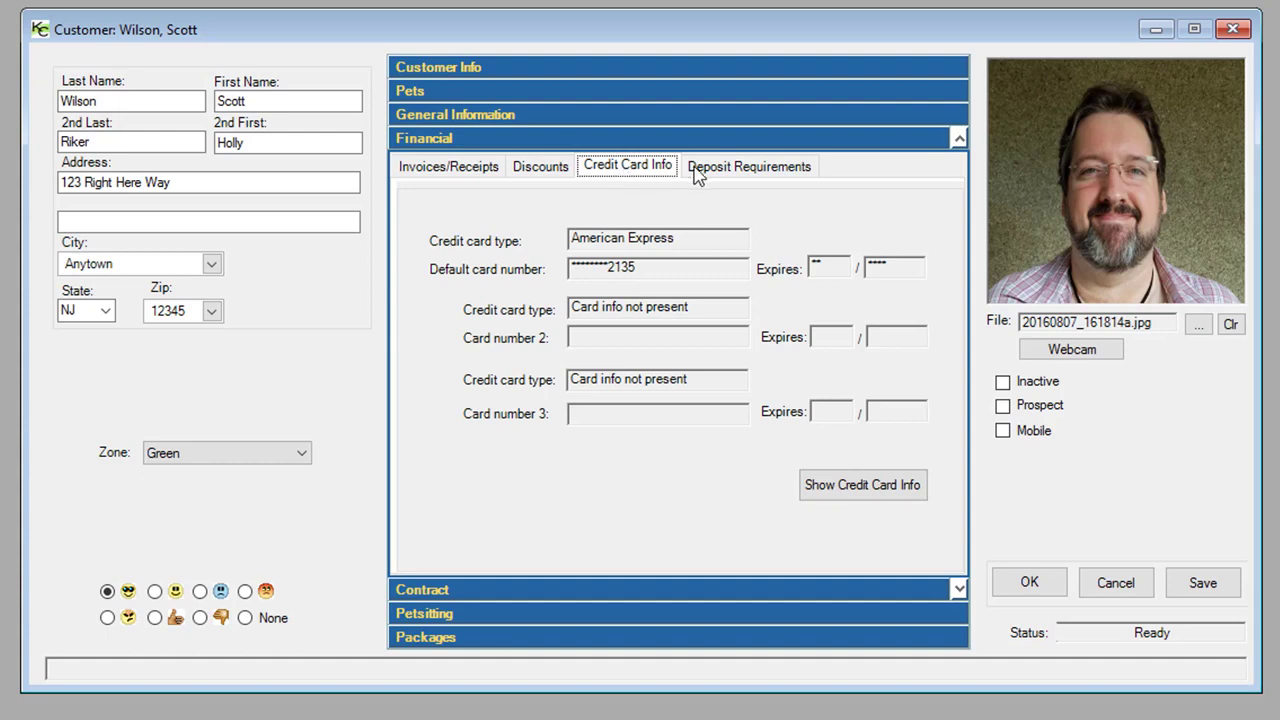
click(740, 175)
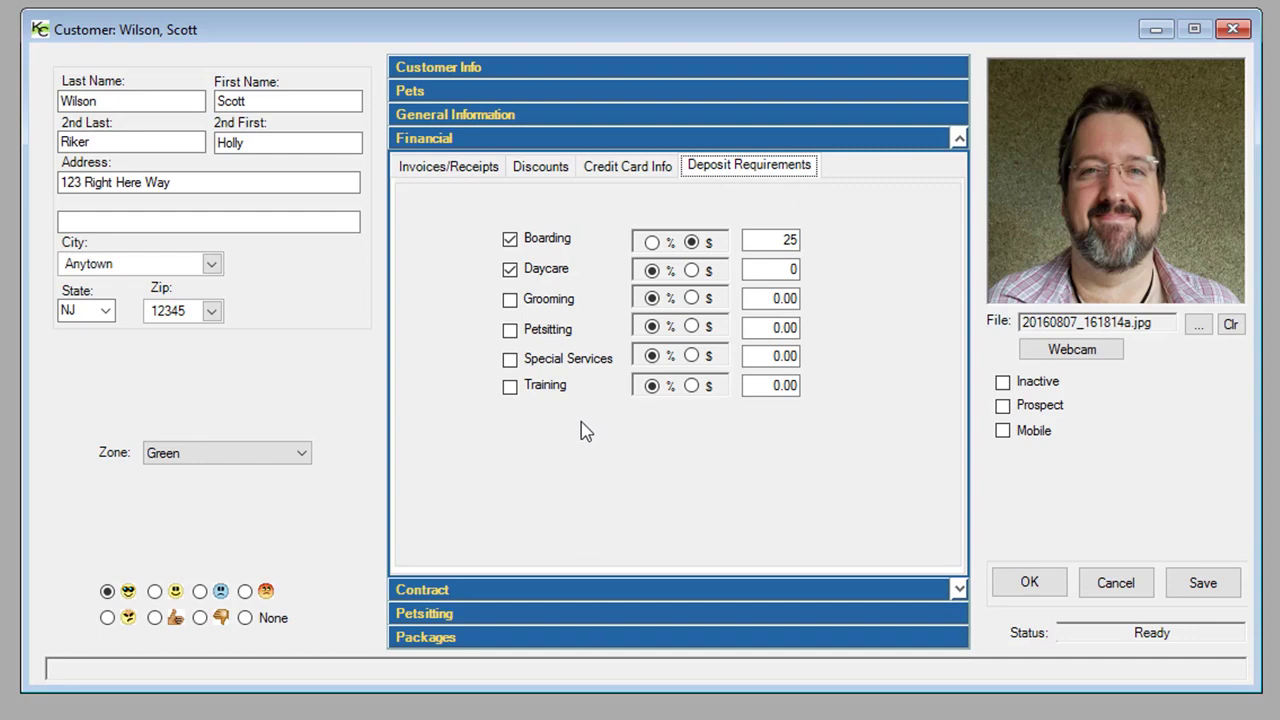
click(435, 172)
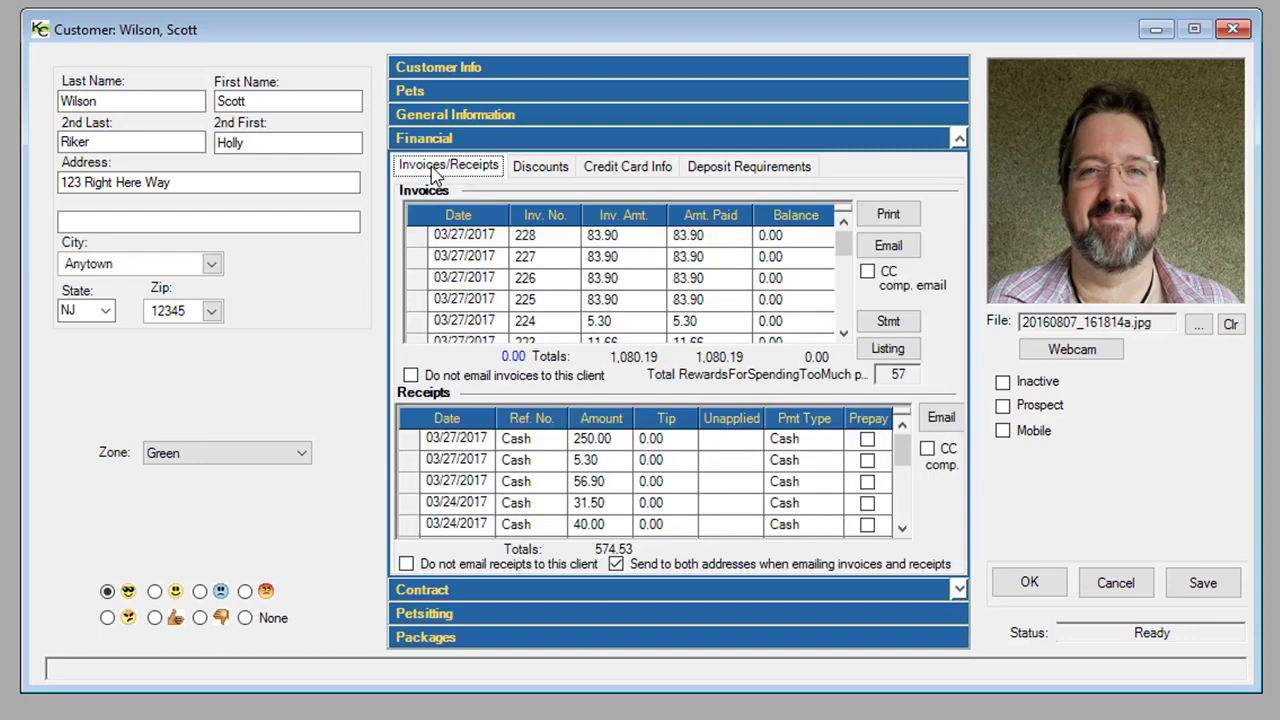
Step: Review the contract options, petsitting defaults and packages on the customer record
click(638, 591)
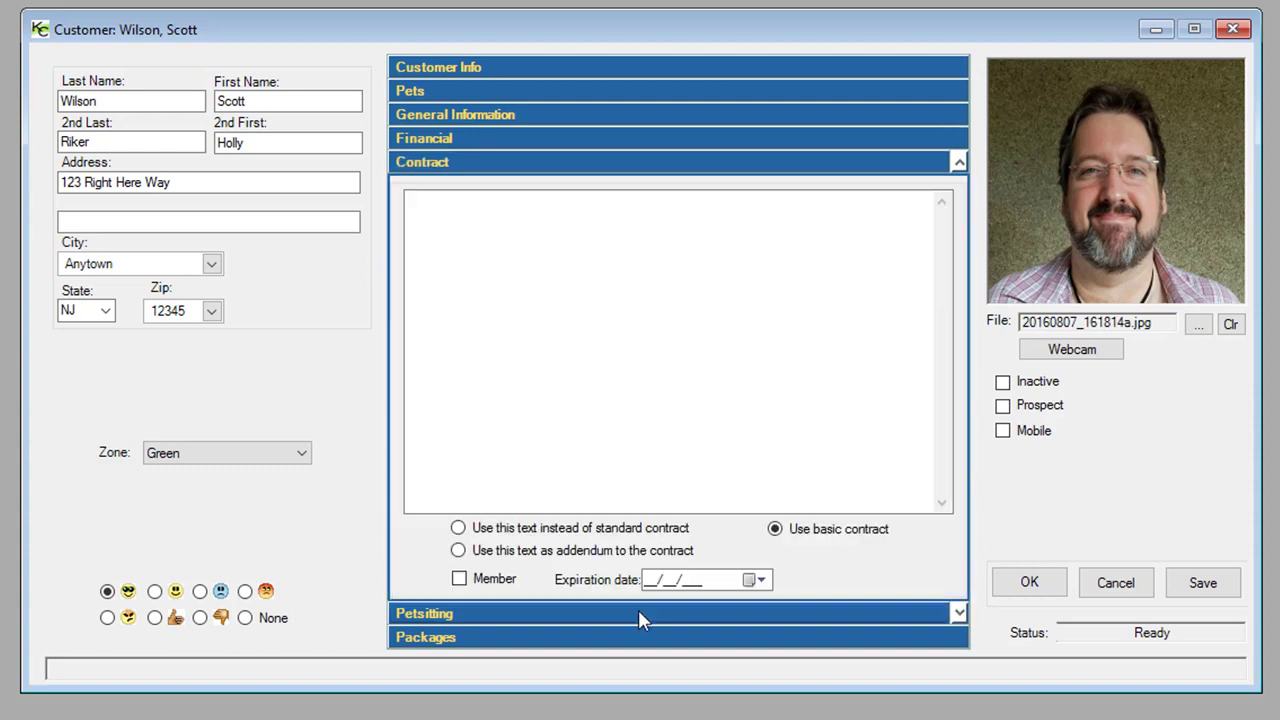
click(638, 613)
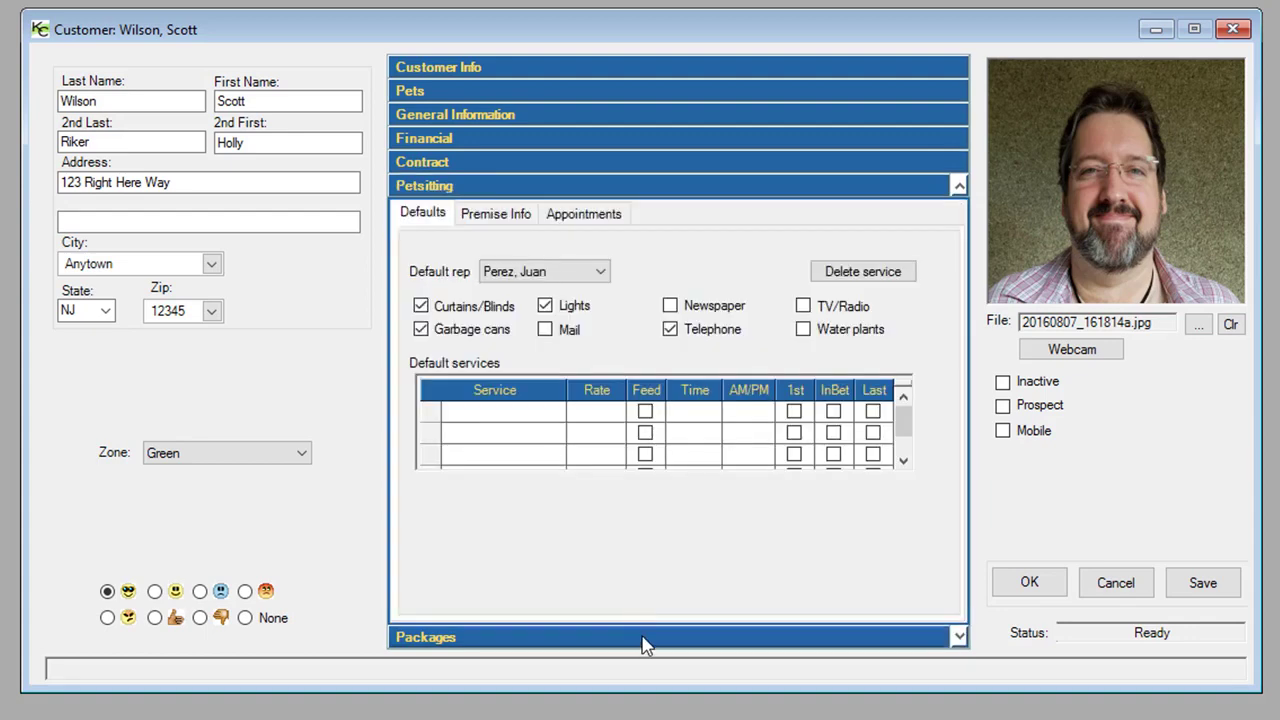
click(645, 640)
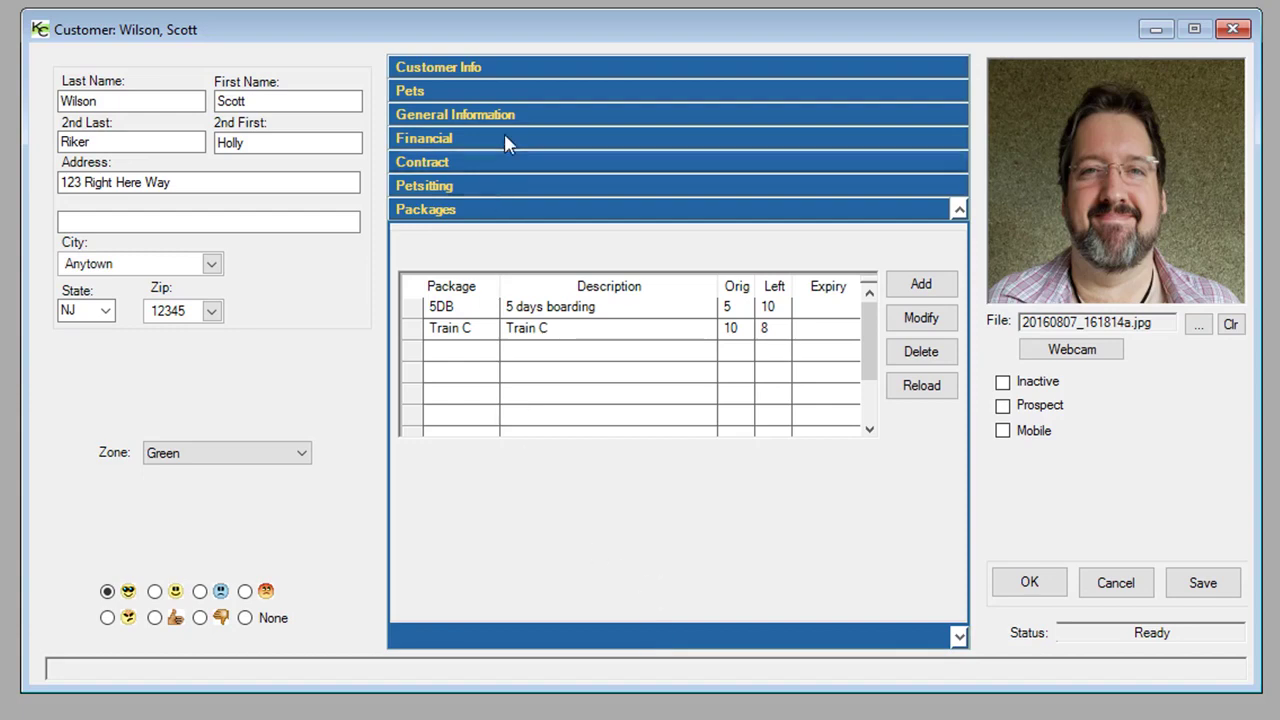
Step: Open the customer's Golden Doodle pet record and review its documents, vaccinations and boarding details
click(517, 90)
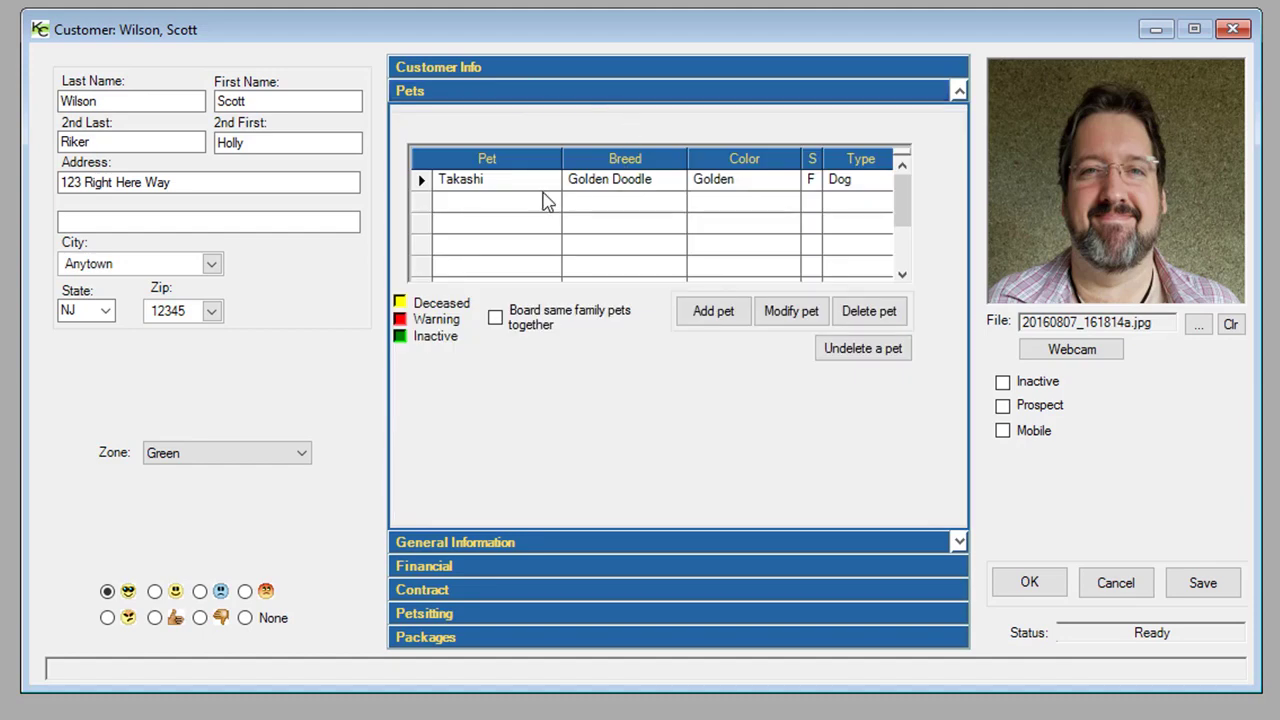
click(533, 190)
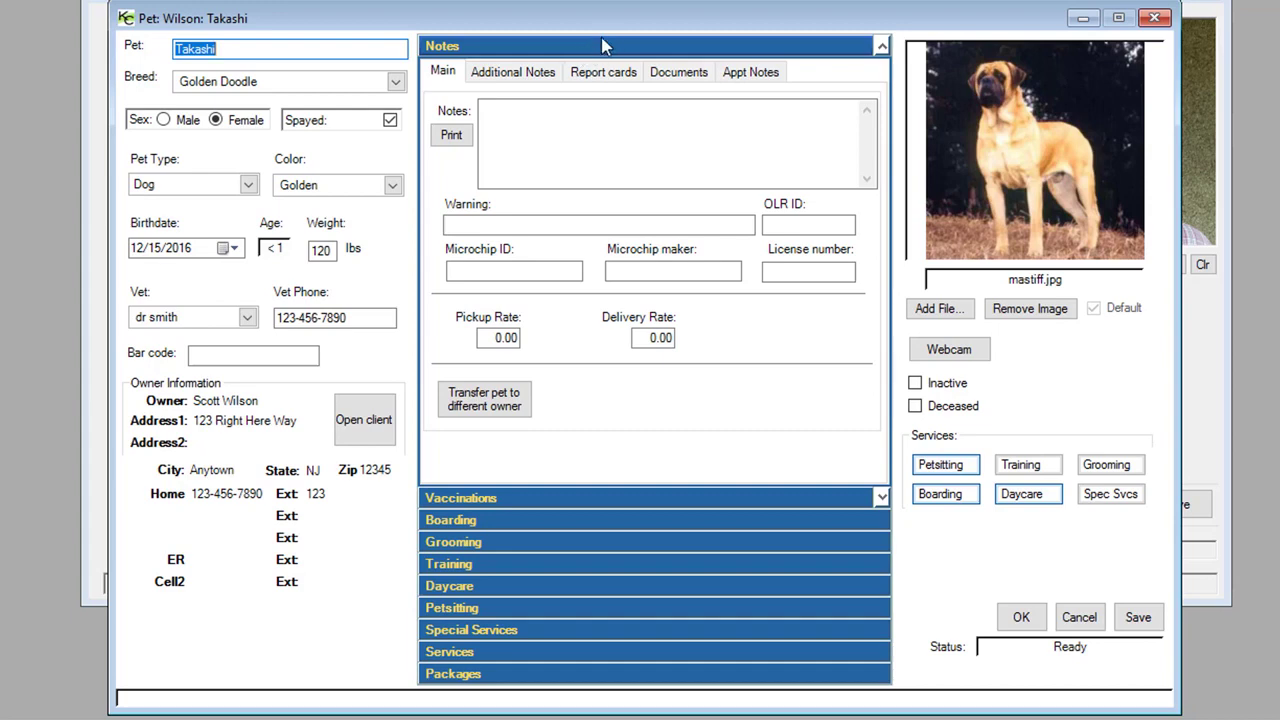
click(678, 72)
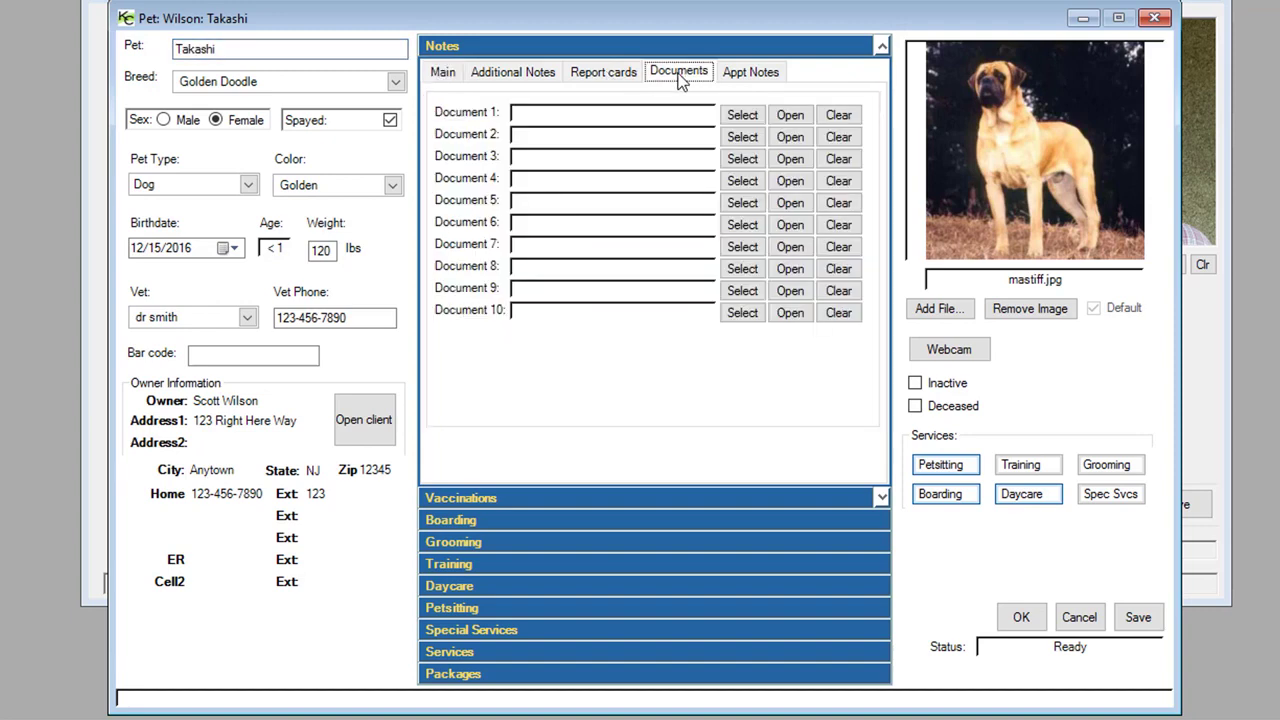
click(615, 498)
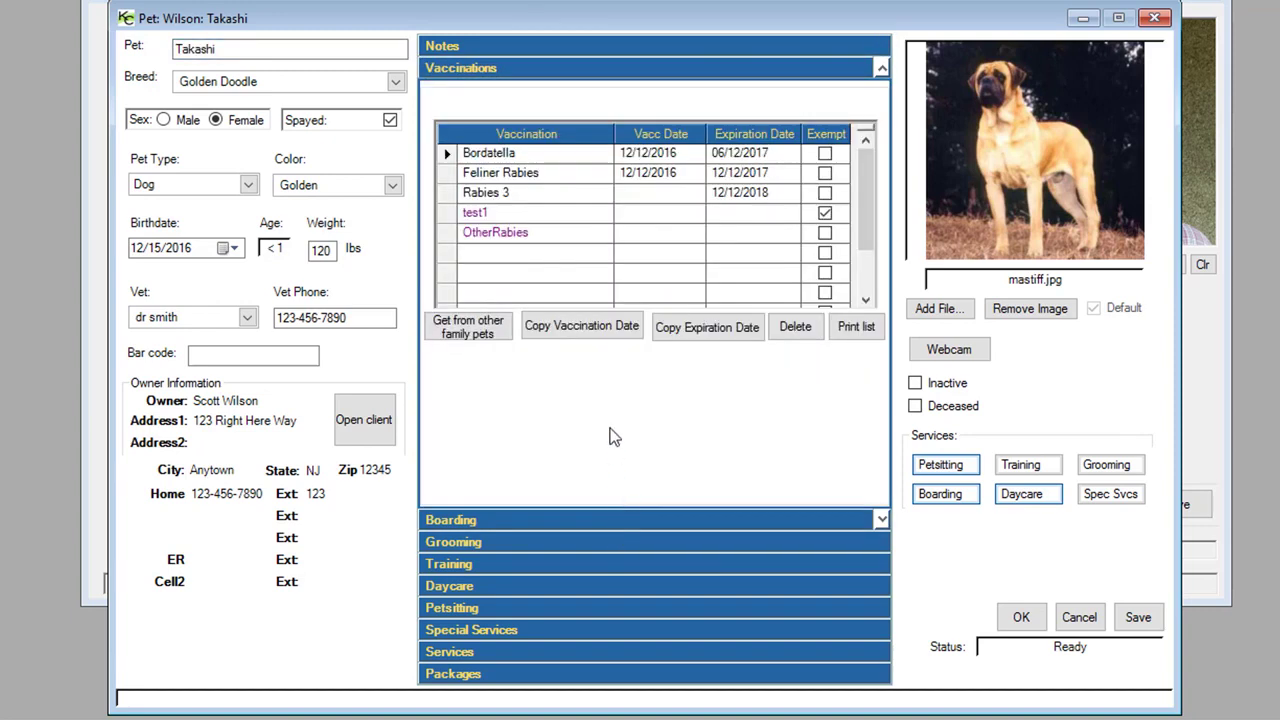
click(612, 520)
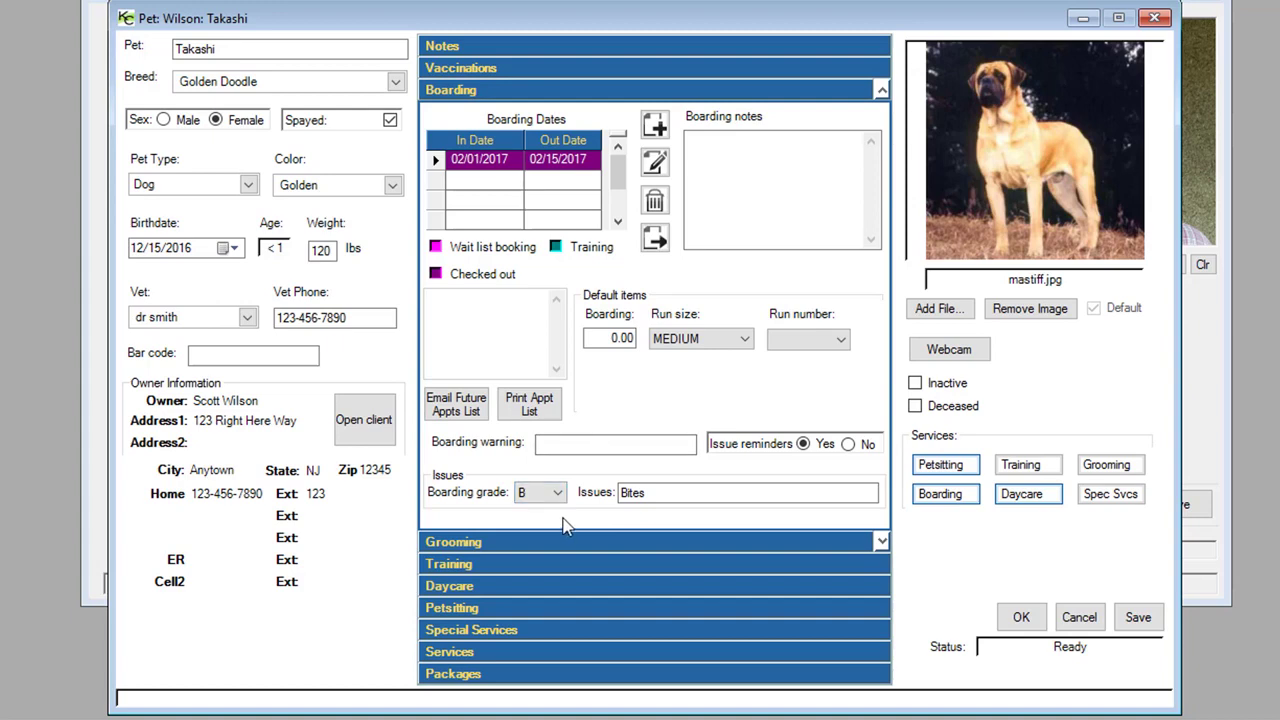
Step: Examine the boarding issues entry and the grooming and training details of the Golden Doodle's record
double_click(667, 494)
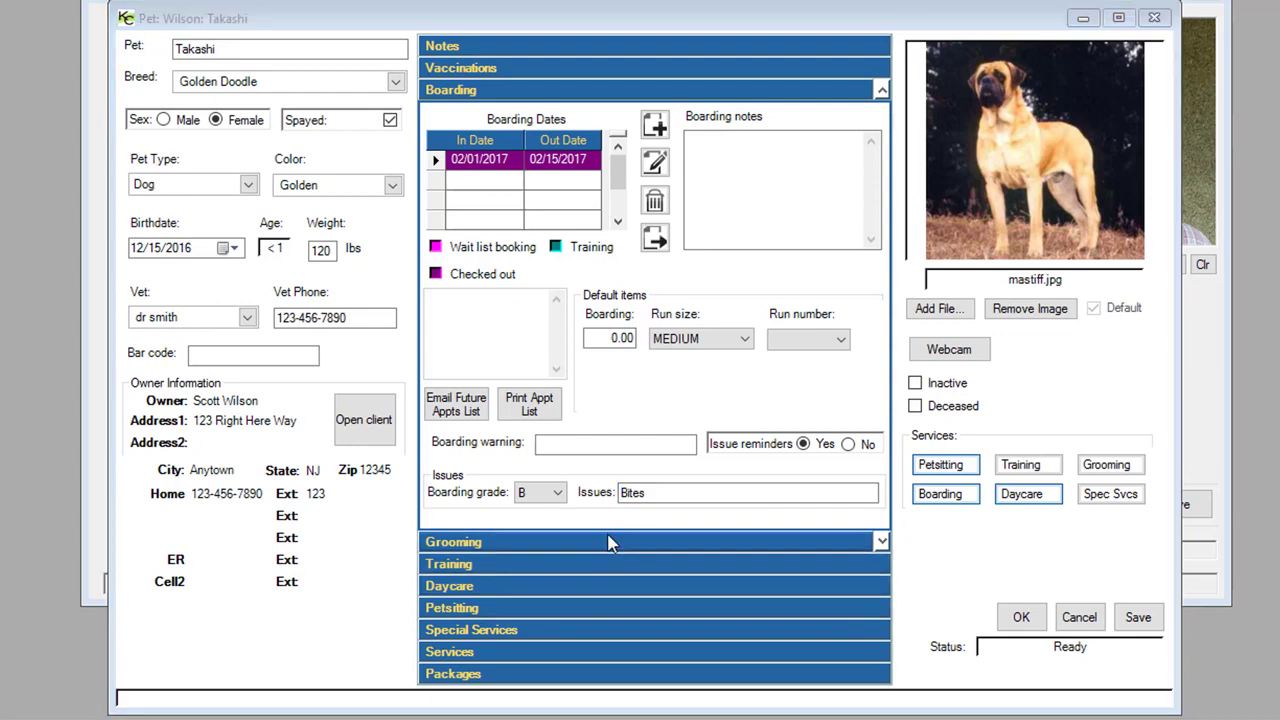
click(610, 548)
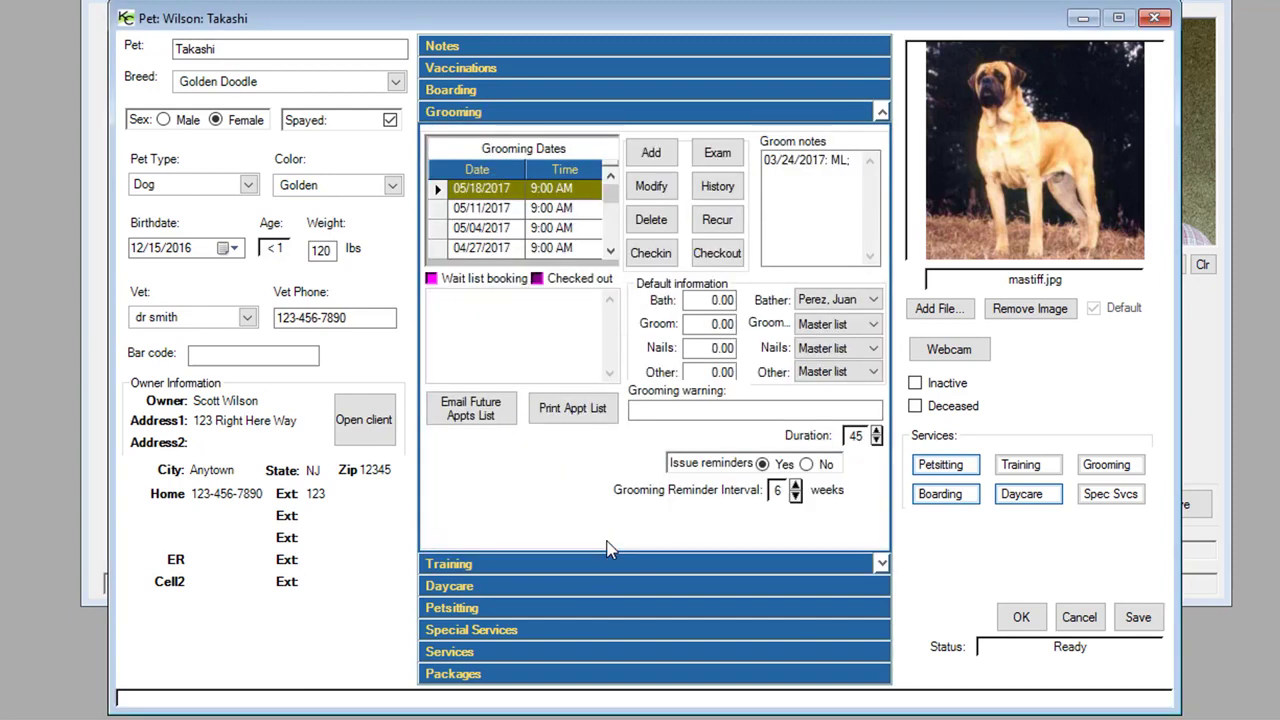
click(638, 411)
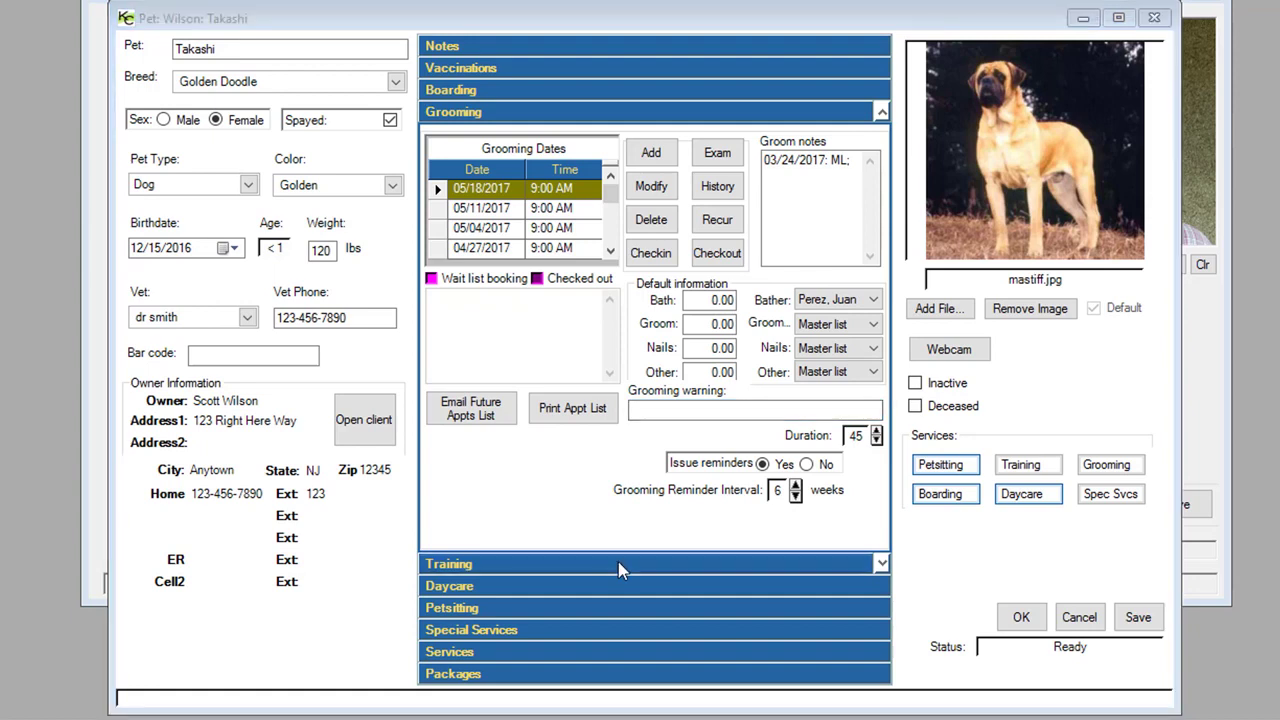
click(617, 565)
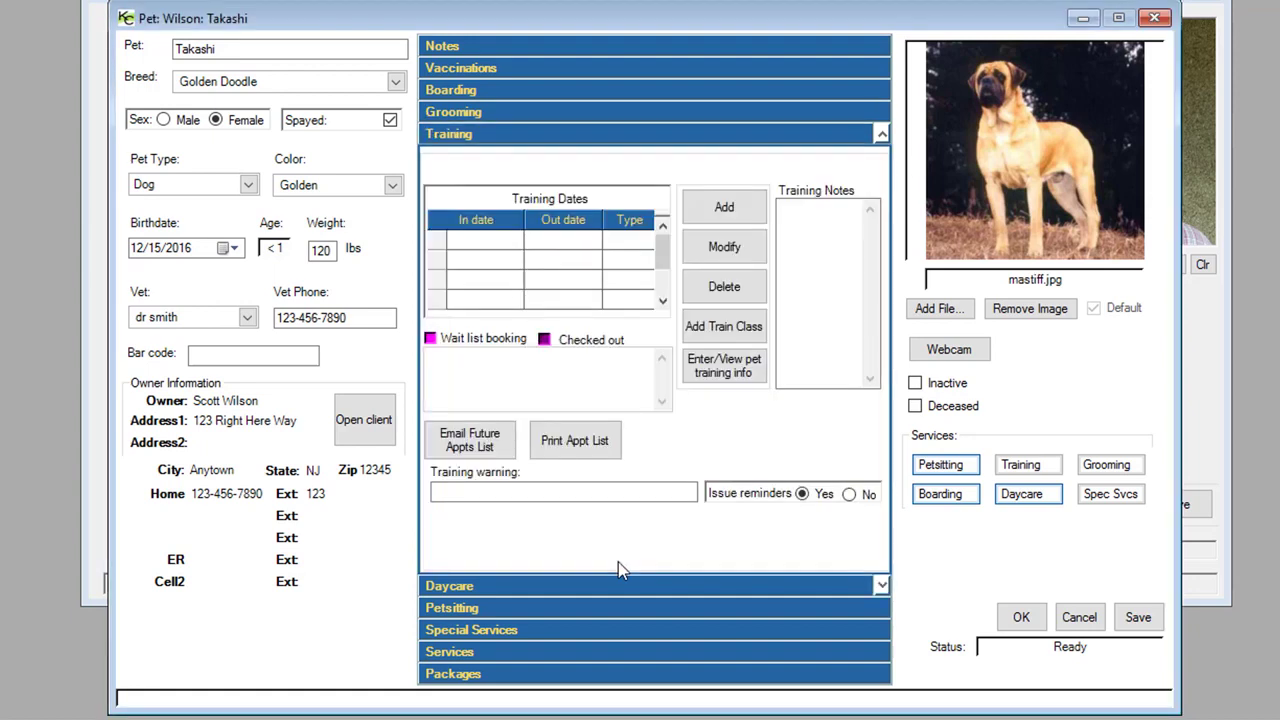
Step: Review the daycare, petsitting and special services details of the Golden Doodle's record
click(615, 586)
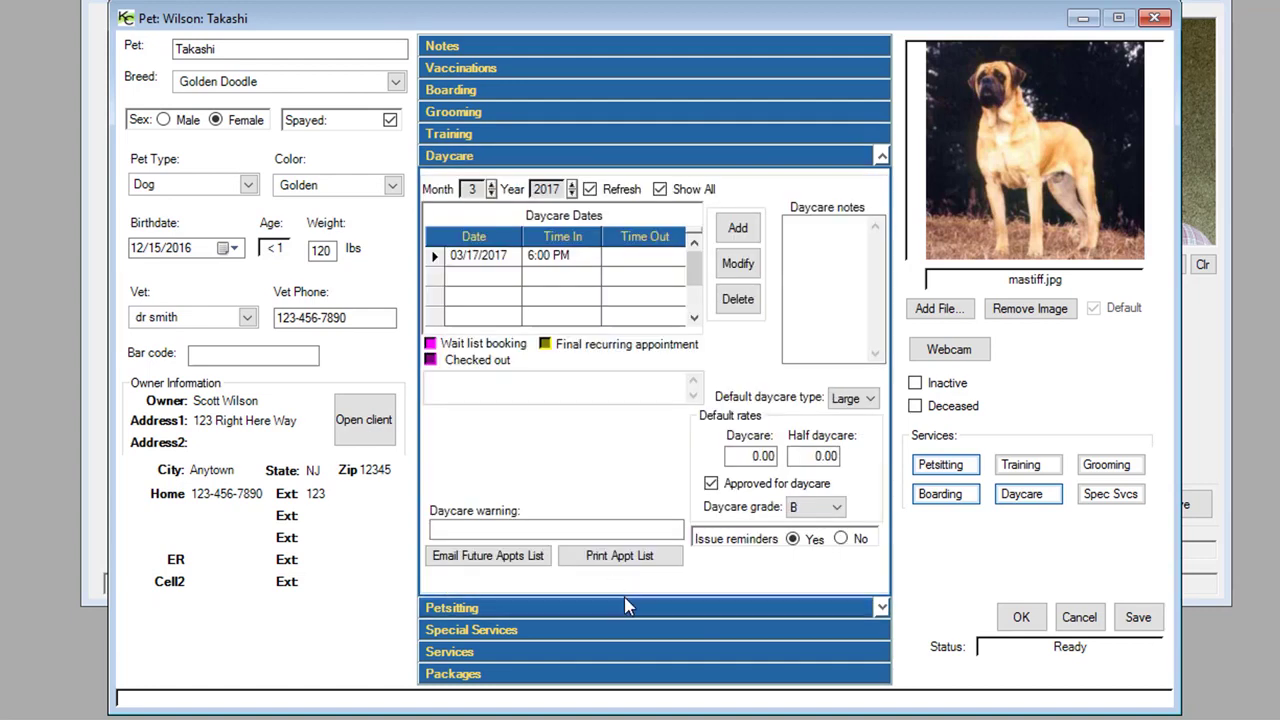
click(712, 492)
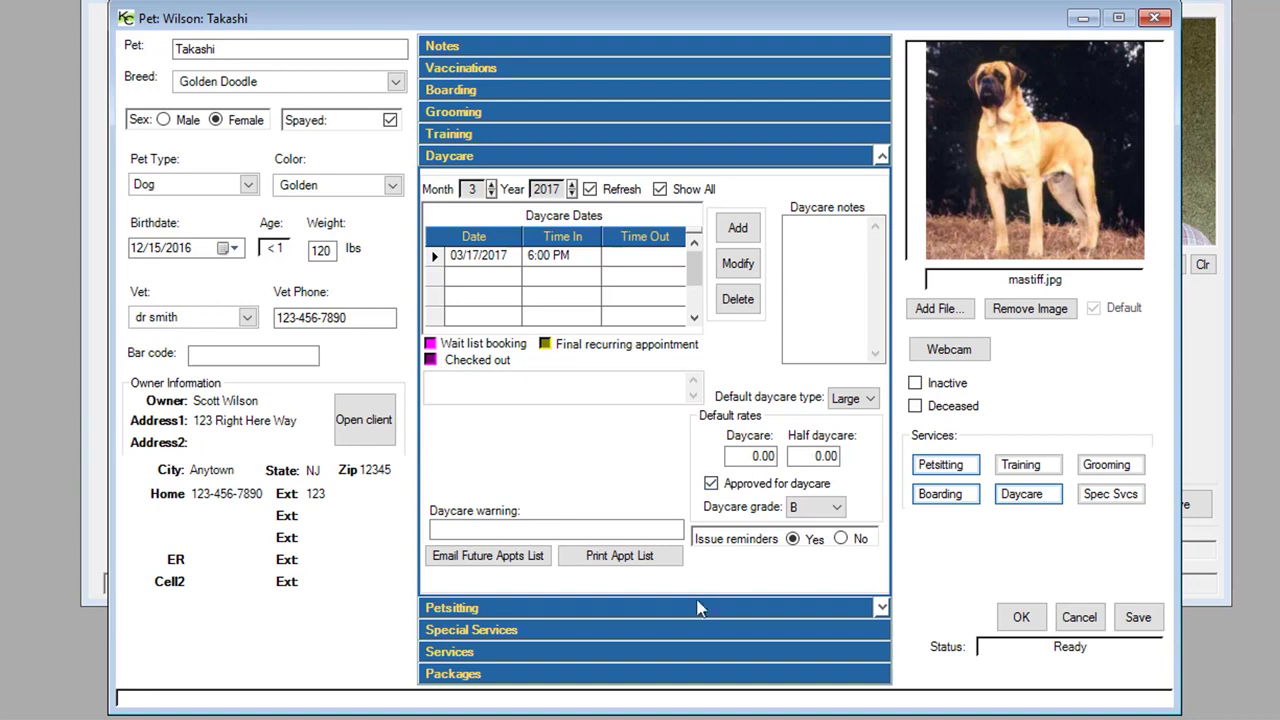
click(614, 610)
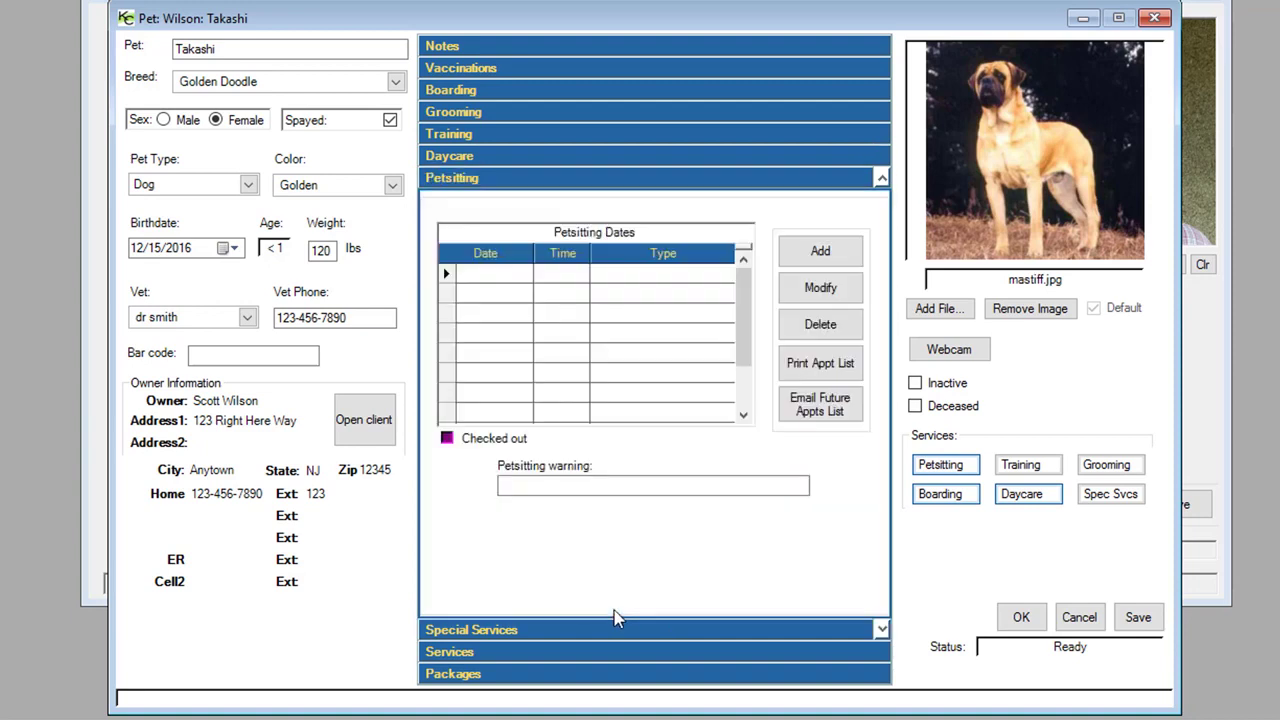
click(619, 628)
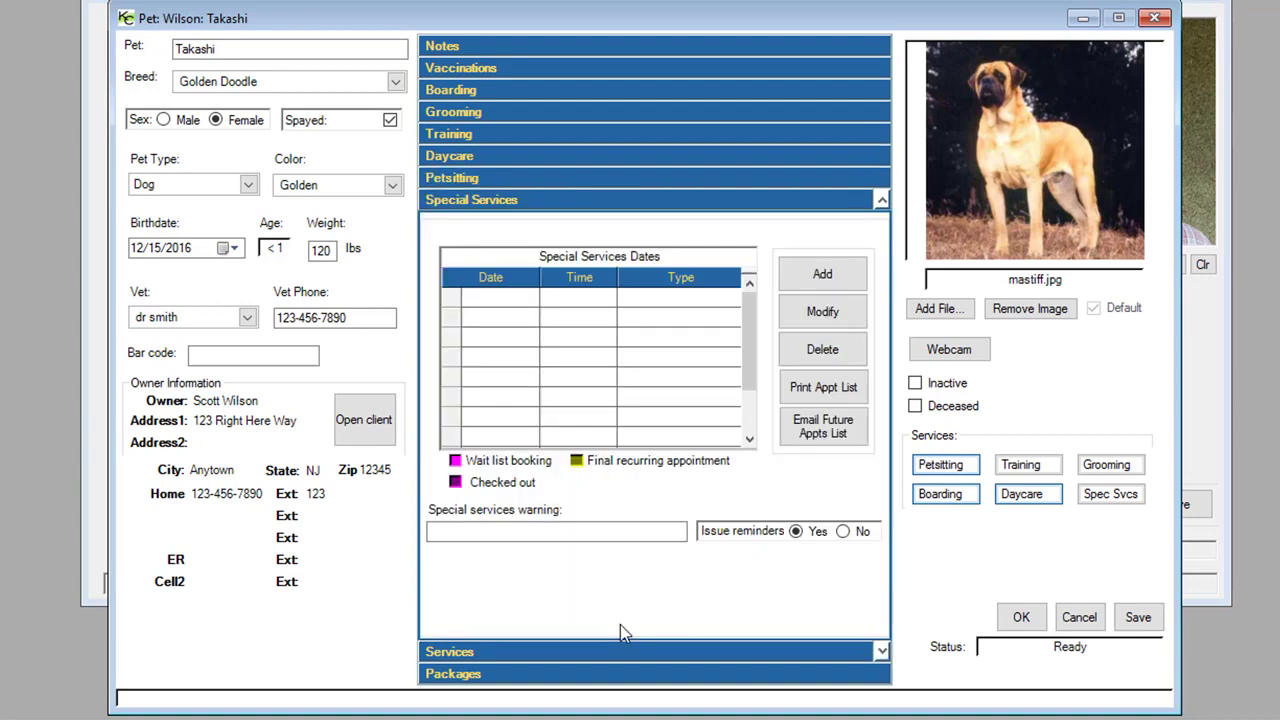
Step: Check the pet's feeding services and packages, and close the pet and customer records
click(618, 656)
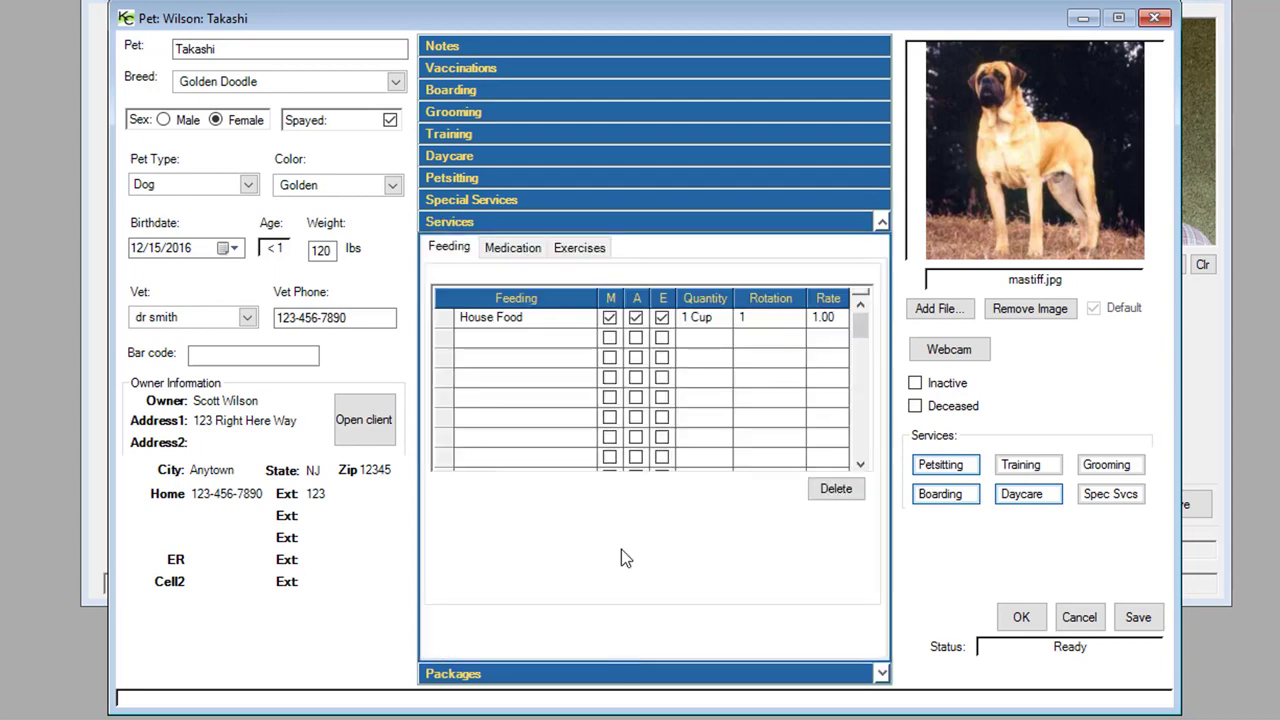
click(620, 674)
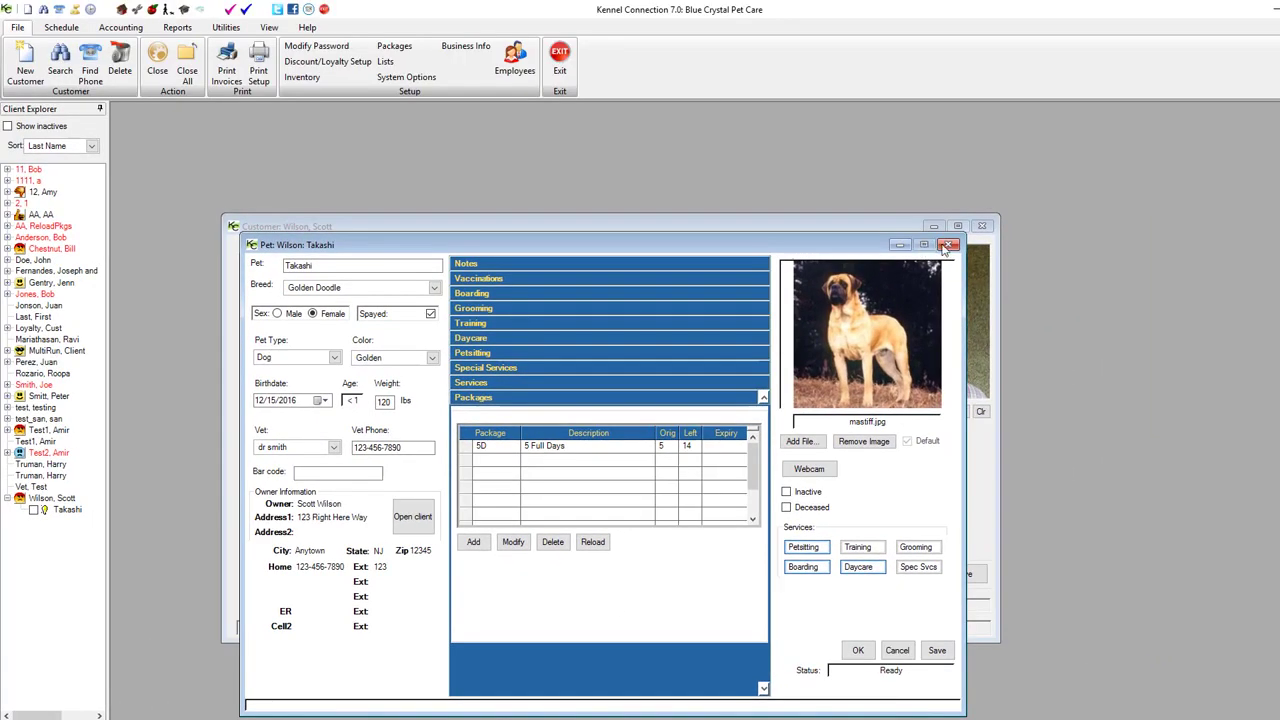
click(947, 245)
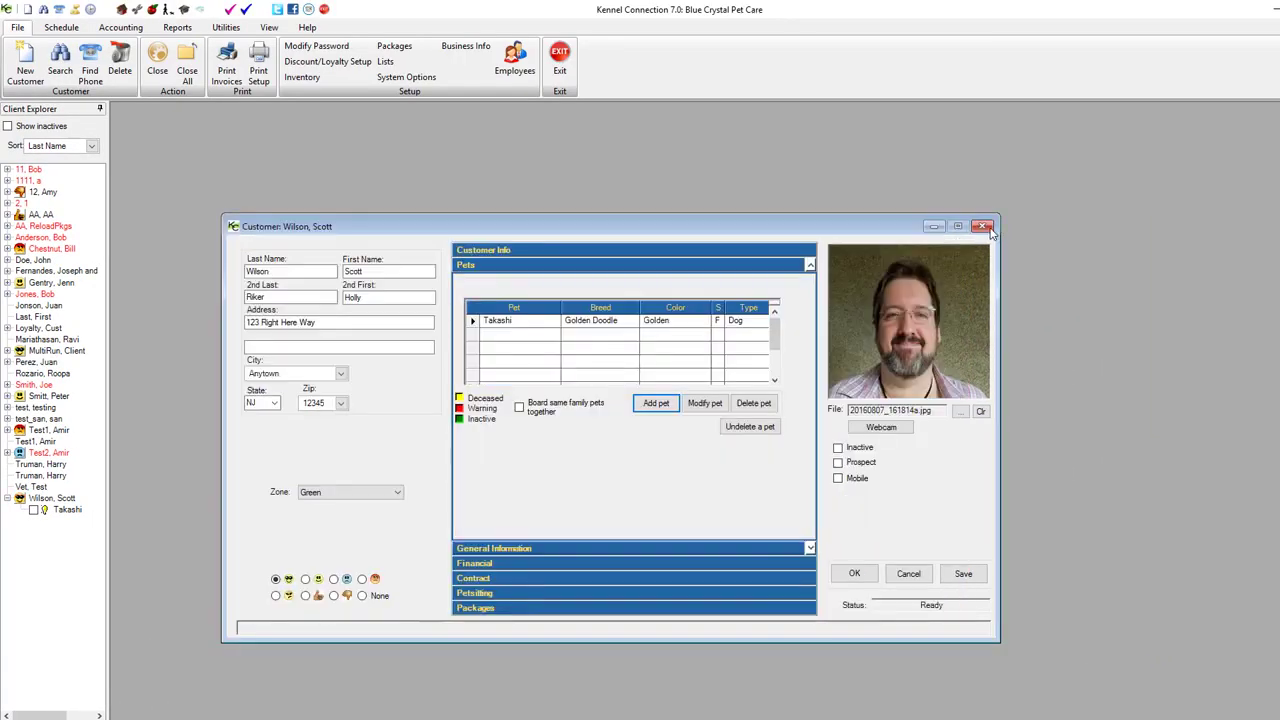
click(984, 227)
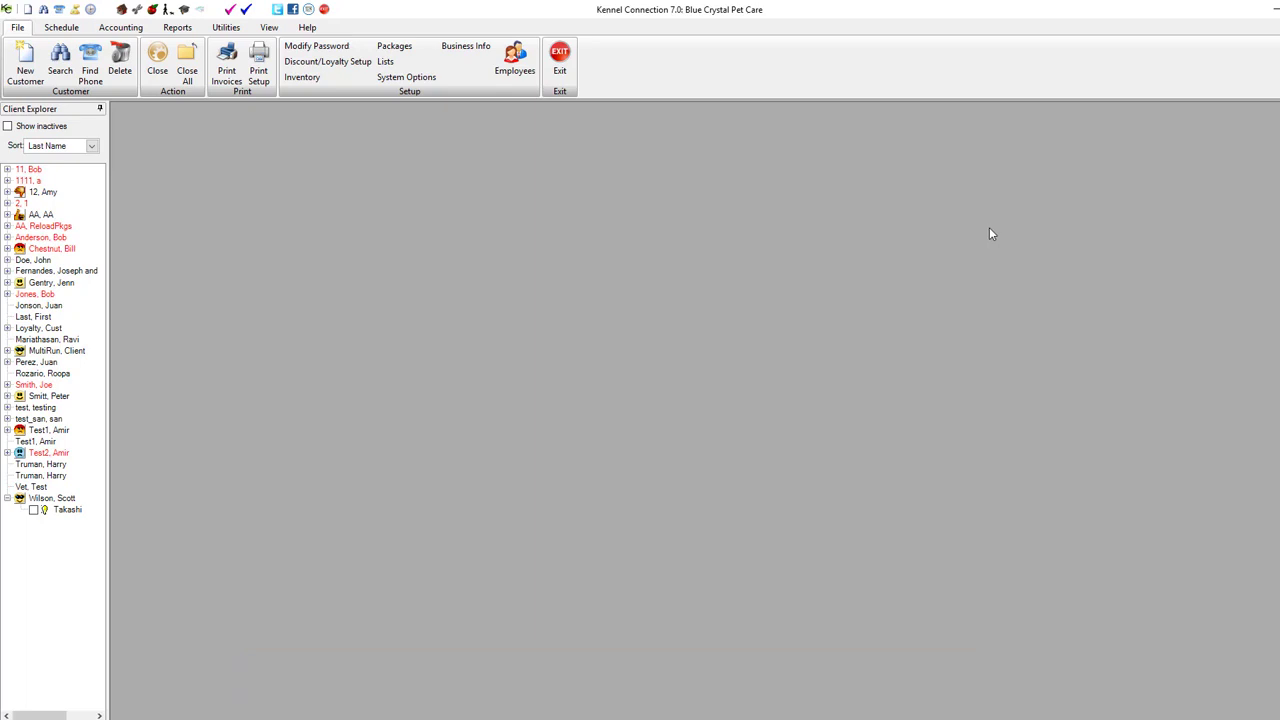
Step: Open the setup lists and review the breeds, weight classes with their grooming and boarding rates, and training classes
click(388, 66)
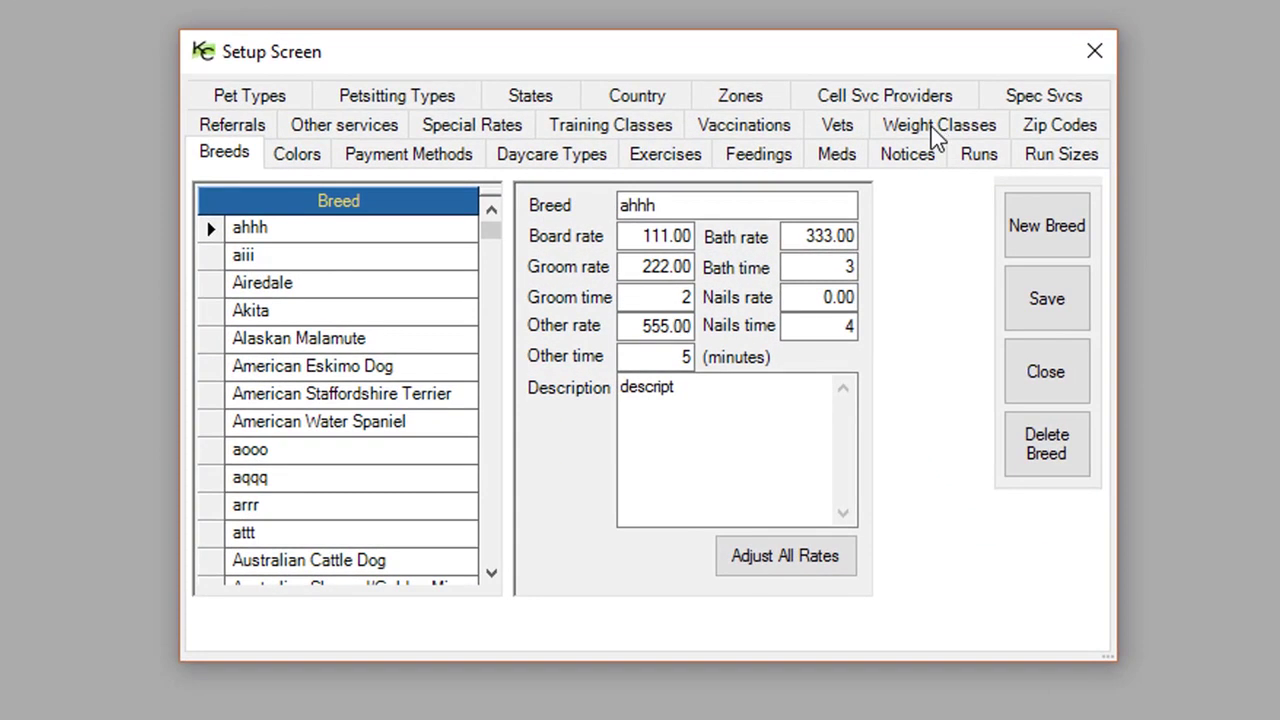
click(935, 126)
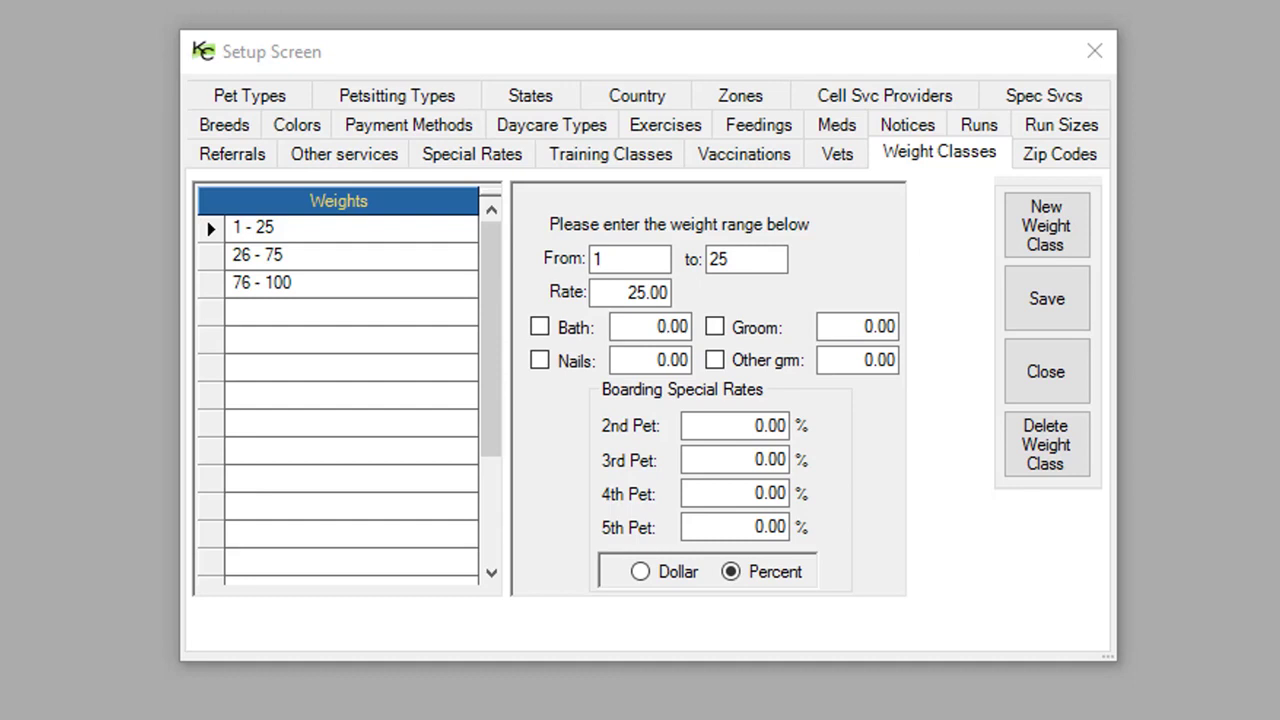
click(625, 166)
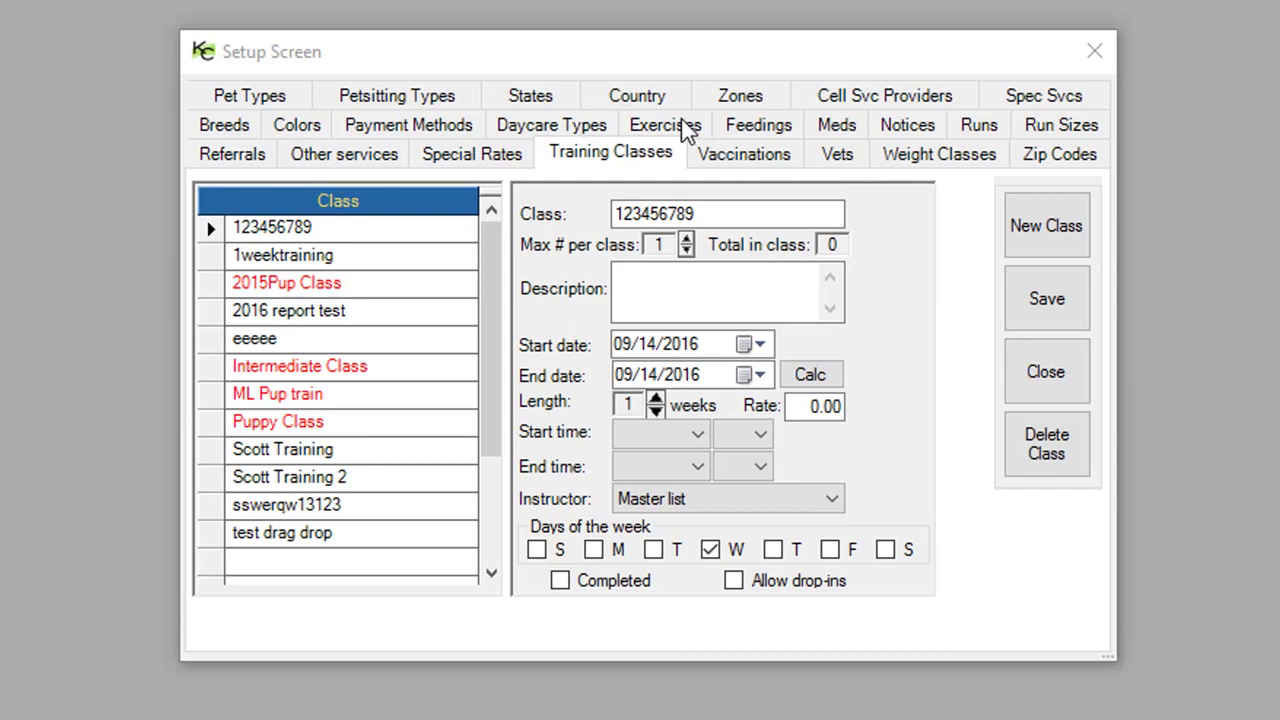
Step: Look through the feeding, exercise and medication lists, trying Charge by Service on a feeding and returning it to Charge by Day
click(776, 127)
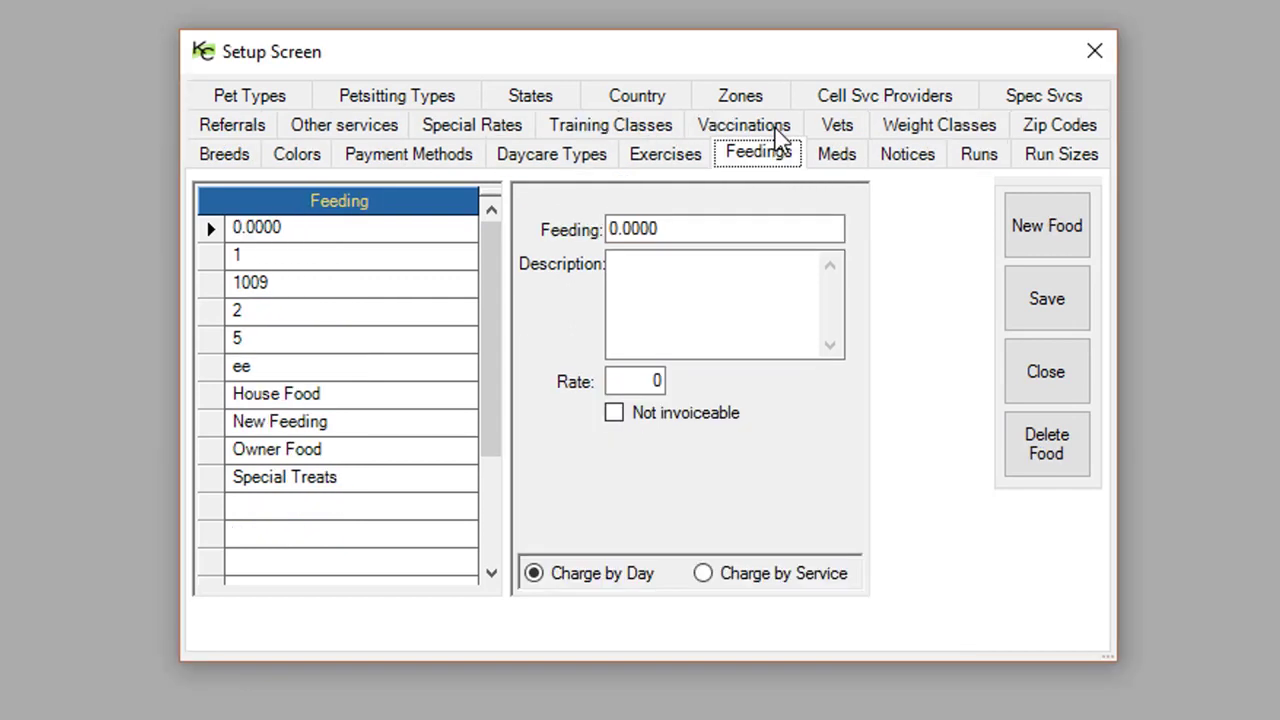
click(681, 164)
click(848, 163)
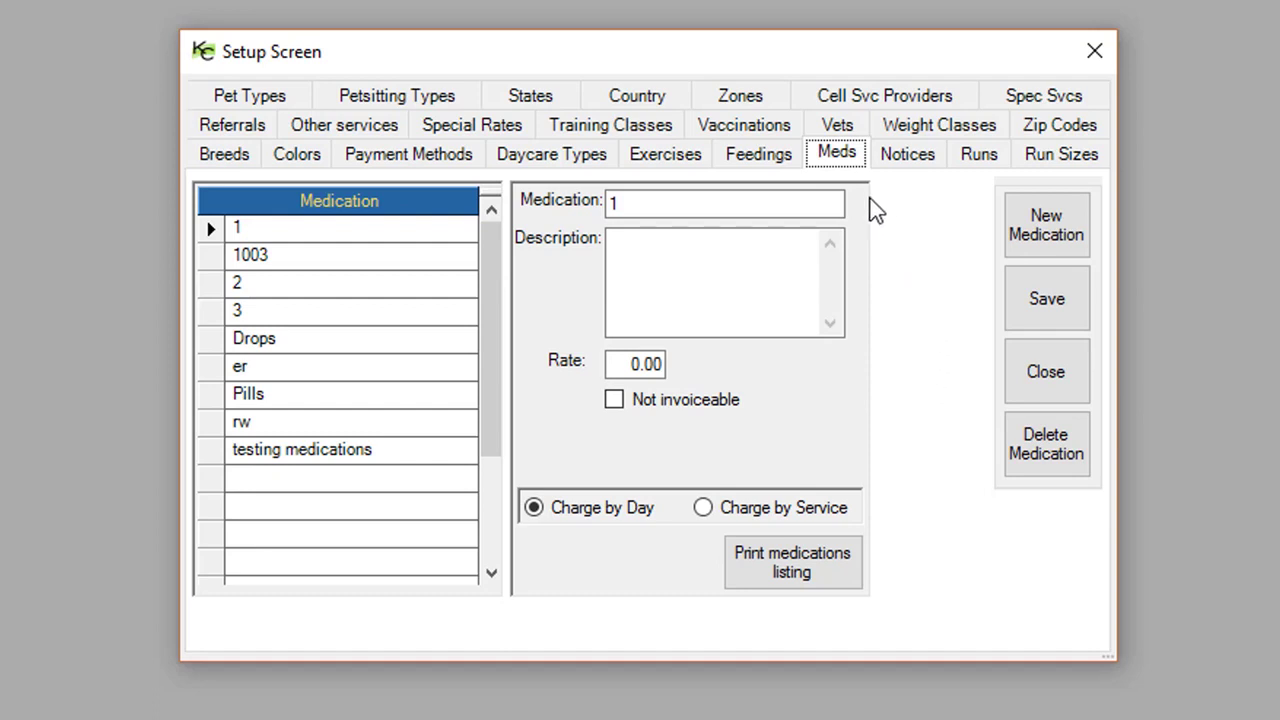
click(765, 160)
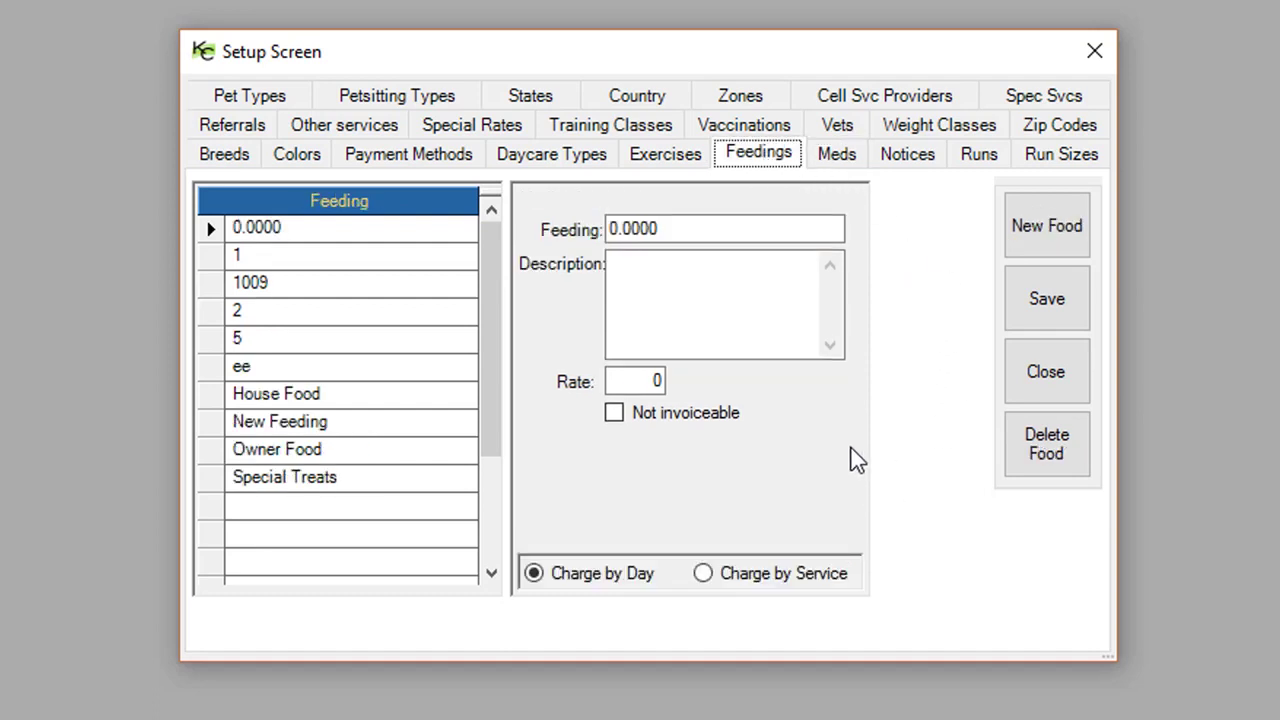
click(704, 574)
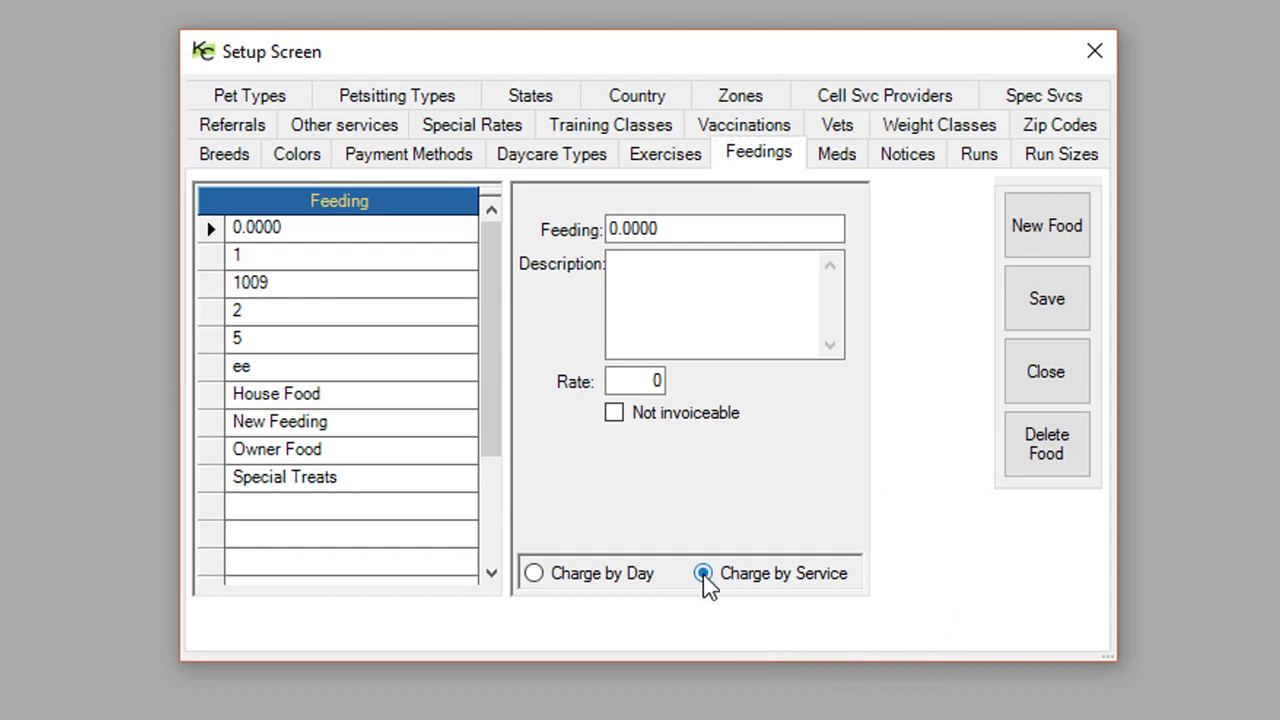
click(534, 576)
Step: Print the medications listing from the medication setup list
click(837, 157)
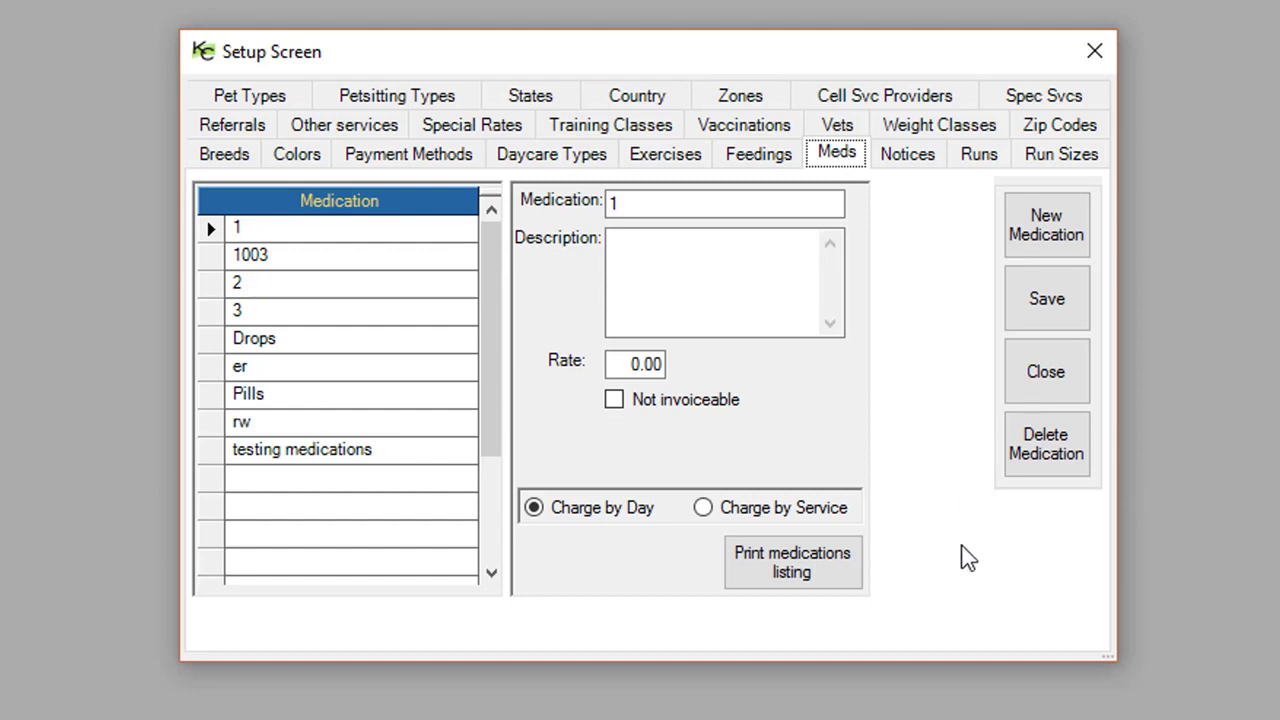
click(814, 586)
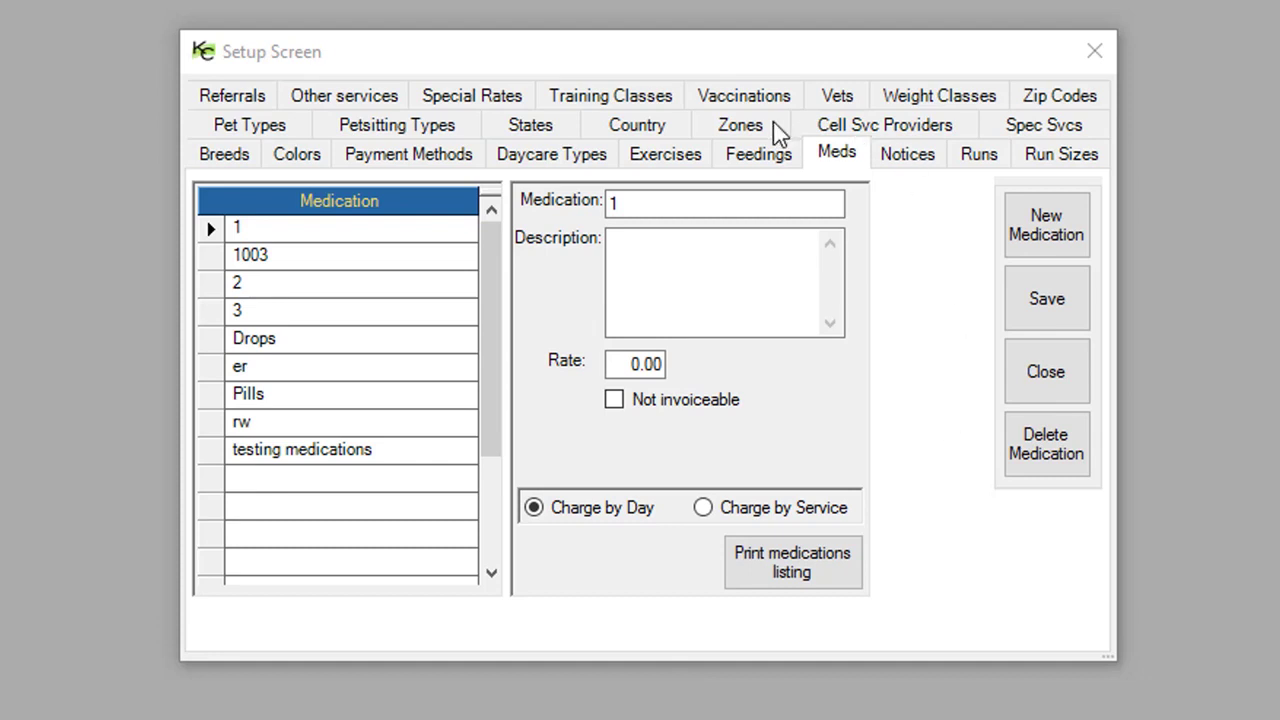
Step: Examine the zones list and the color choices for the Green zone without changing its color
click(740, 126)
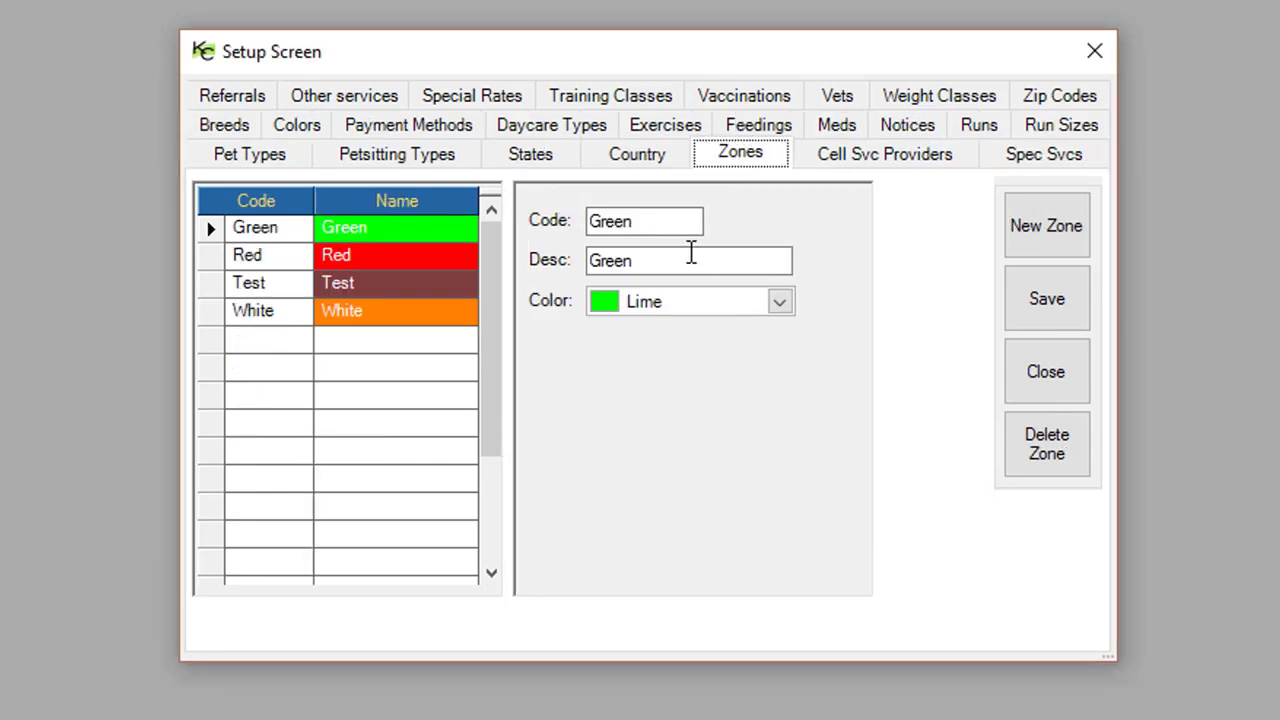
click(780, 303)
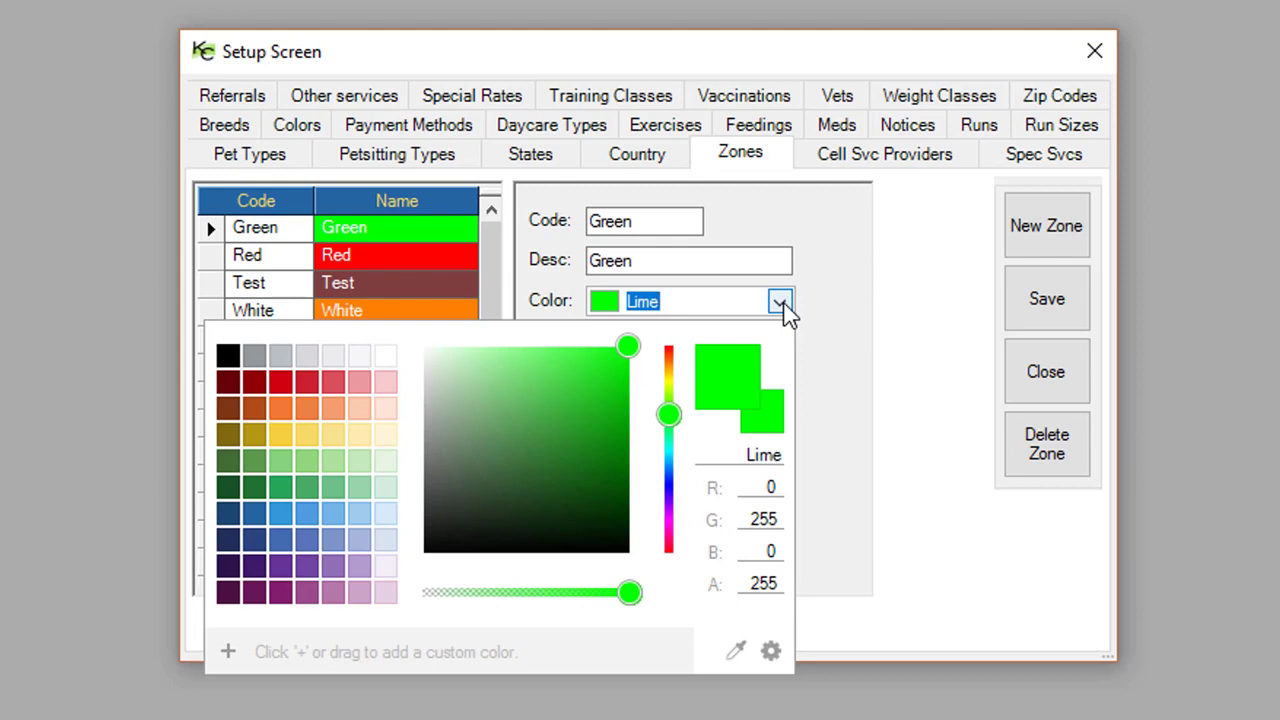
click(782, 306)
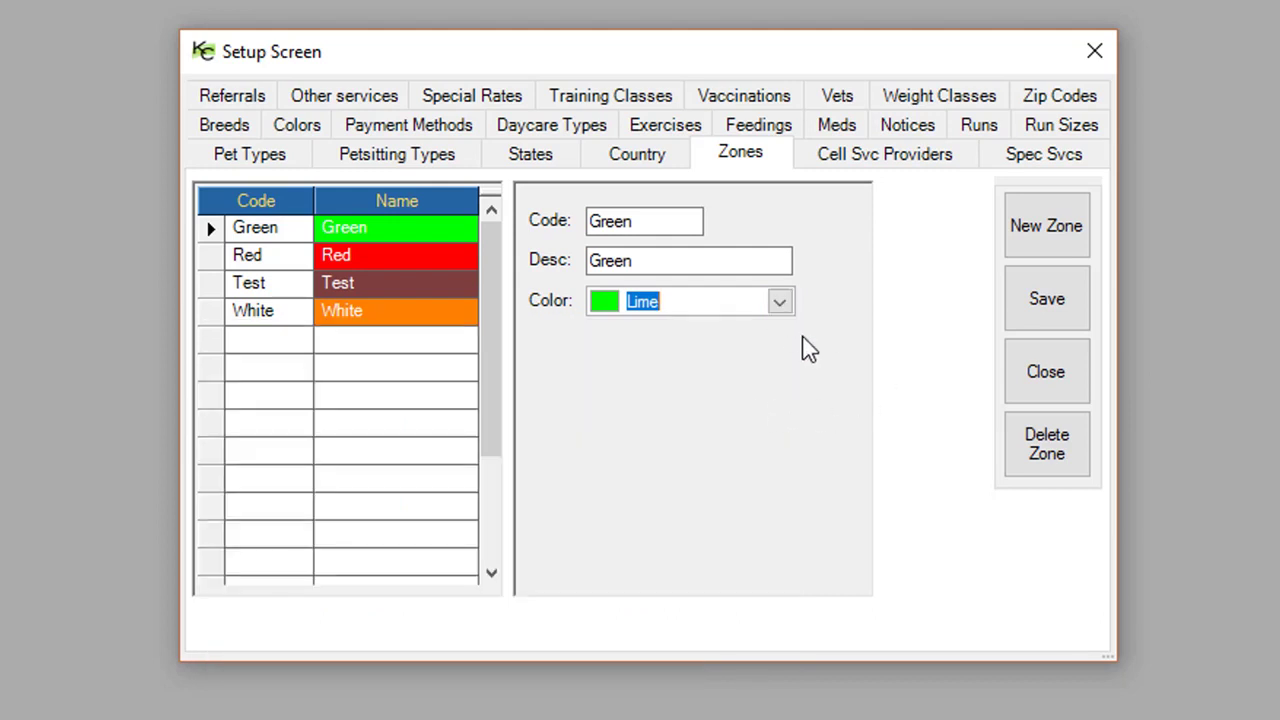
Step: Examine the referrals list, try the 'Referral is a client' option on the Drive By referral, and close the setup lists
click(229, 98)
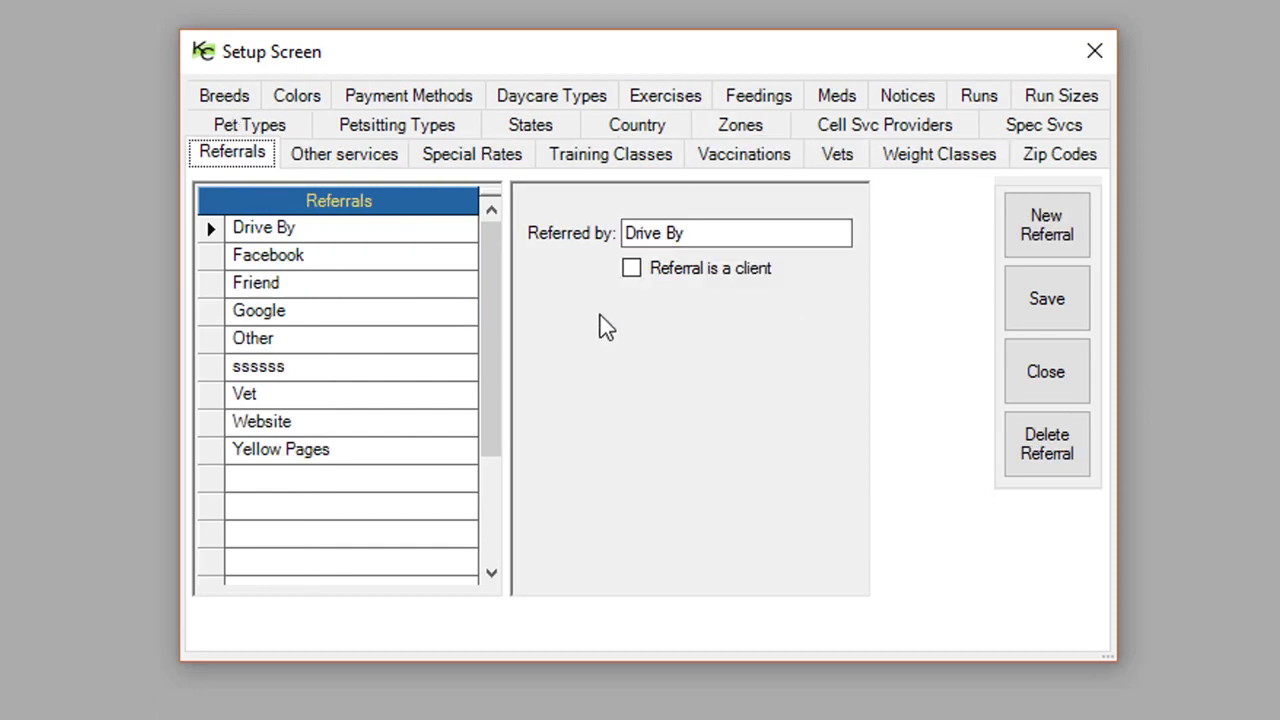
click(632, 268)
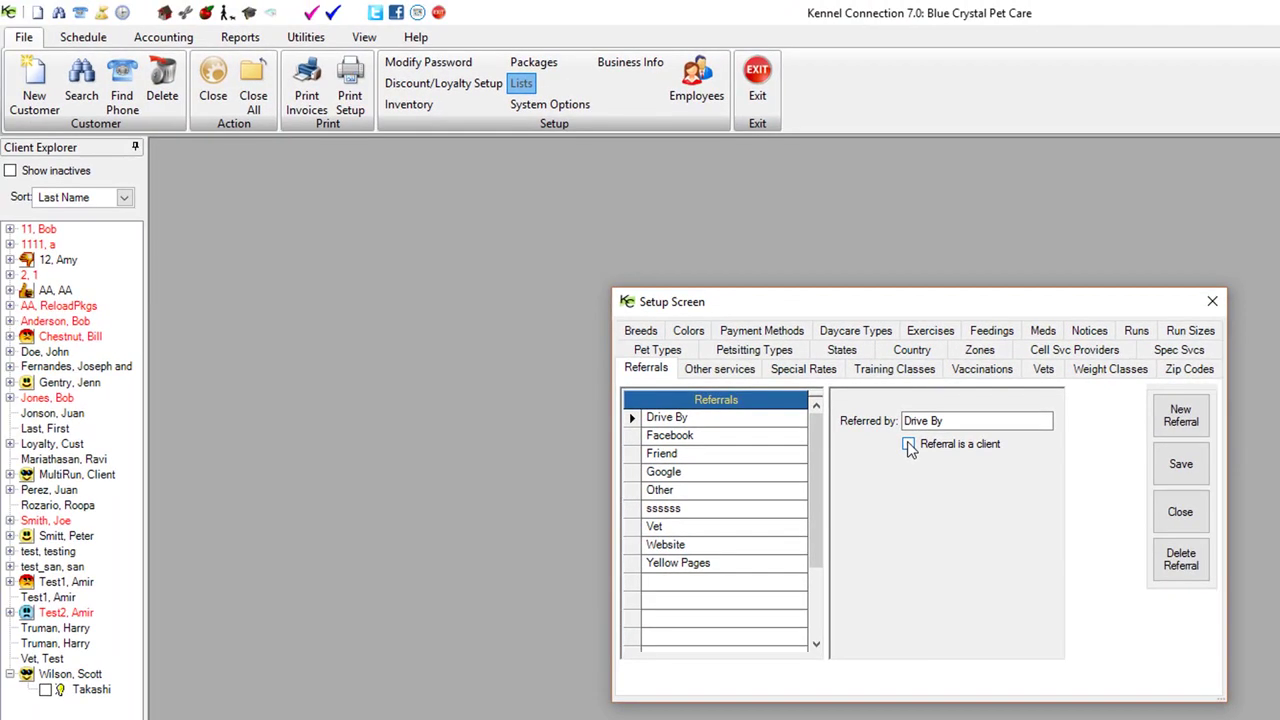
click(632, 268)
click(1180, 511)
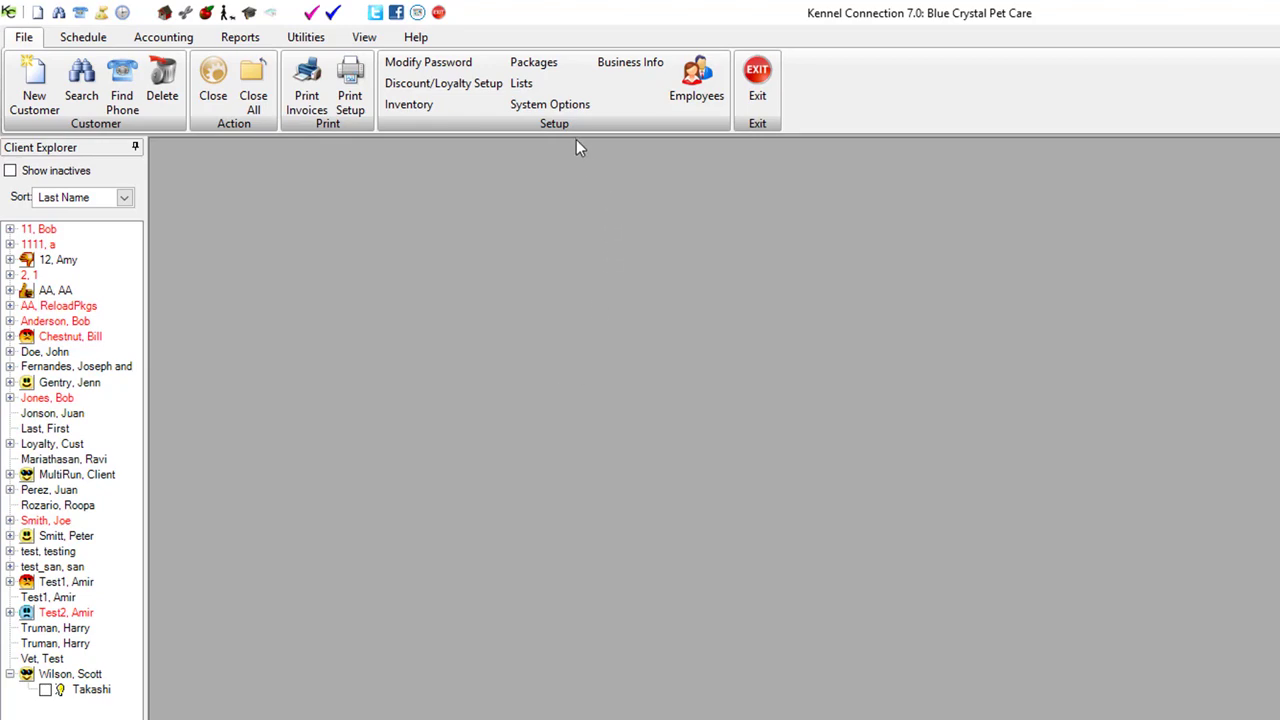
Step: Review the inventory's purchase orders and the Kibble item's invoice message field, and close the inventory
click(410, 106)
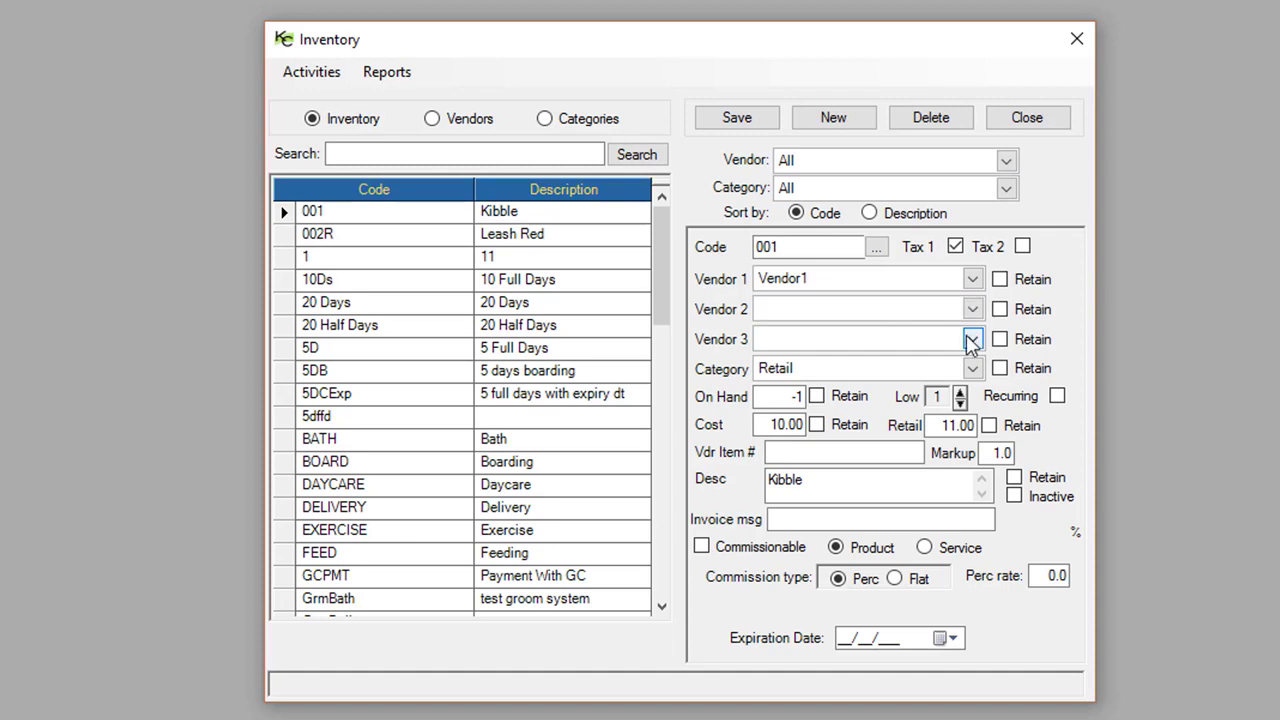
click(331, 80)
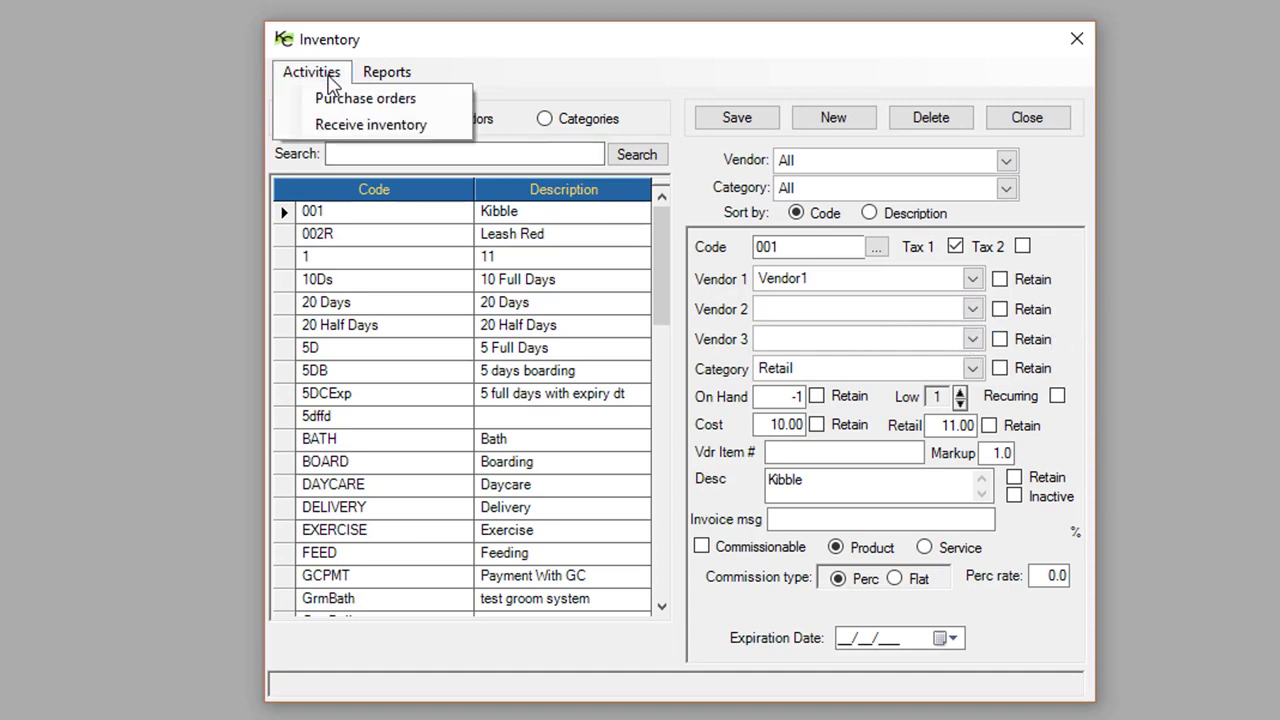
click(336, 99)
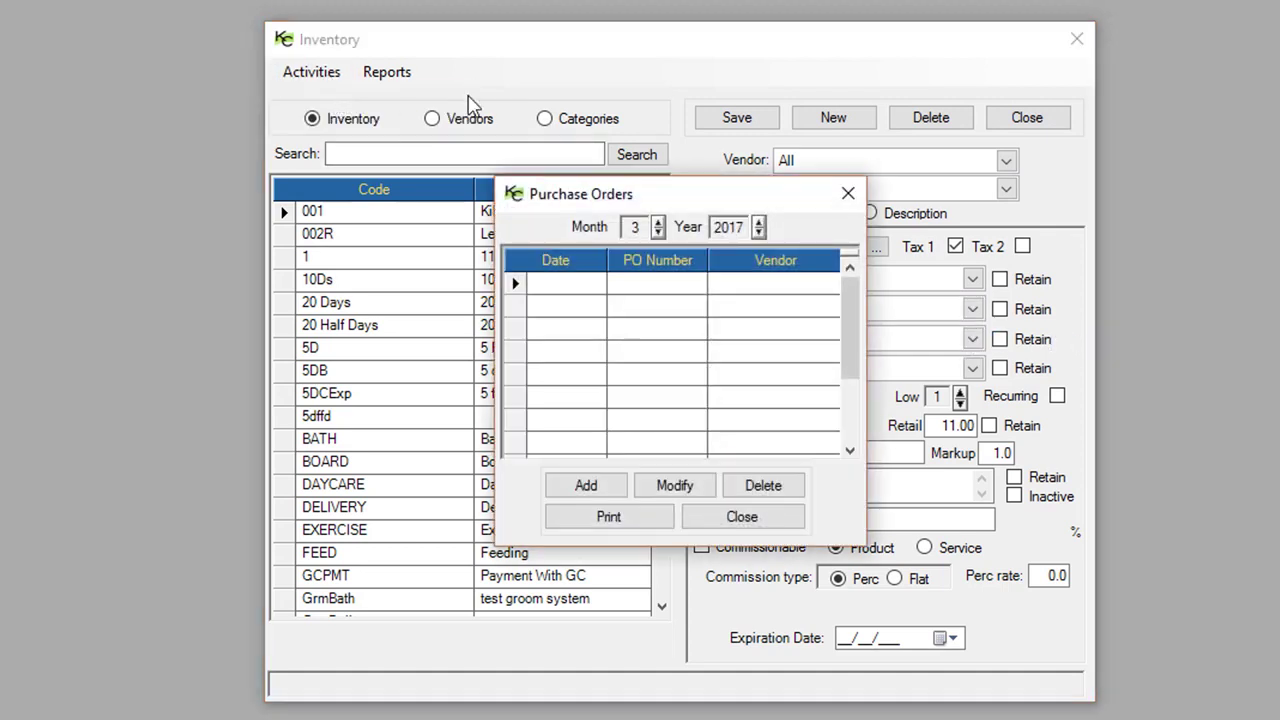
drag(664, 196, 431, 214)
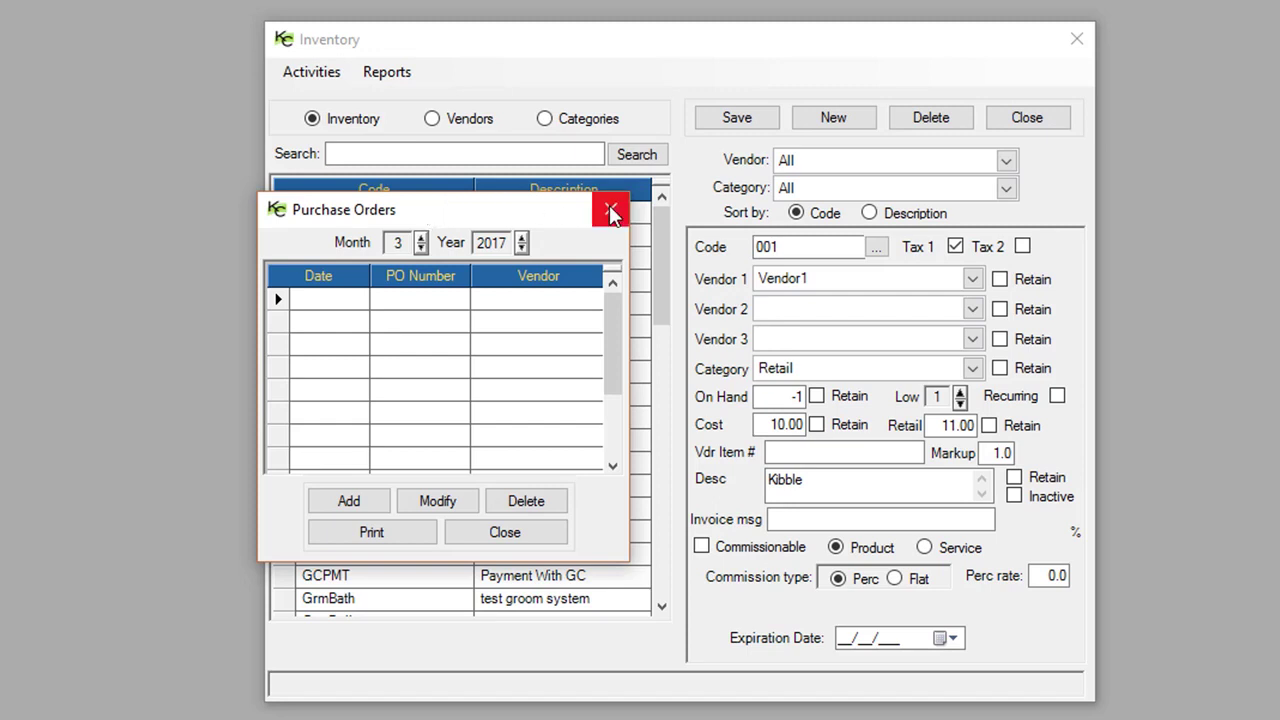
click(552, 527)
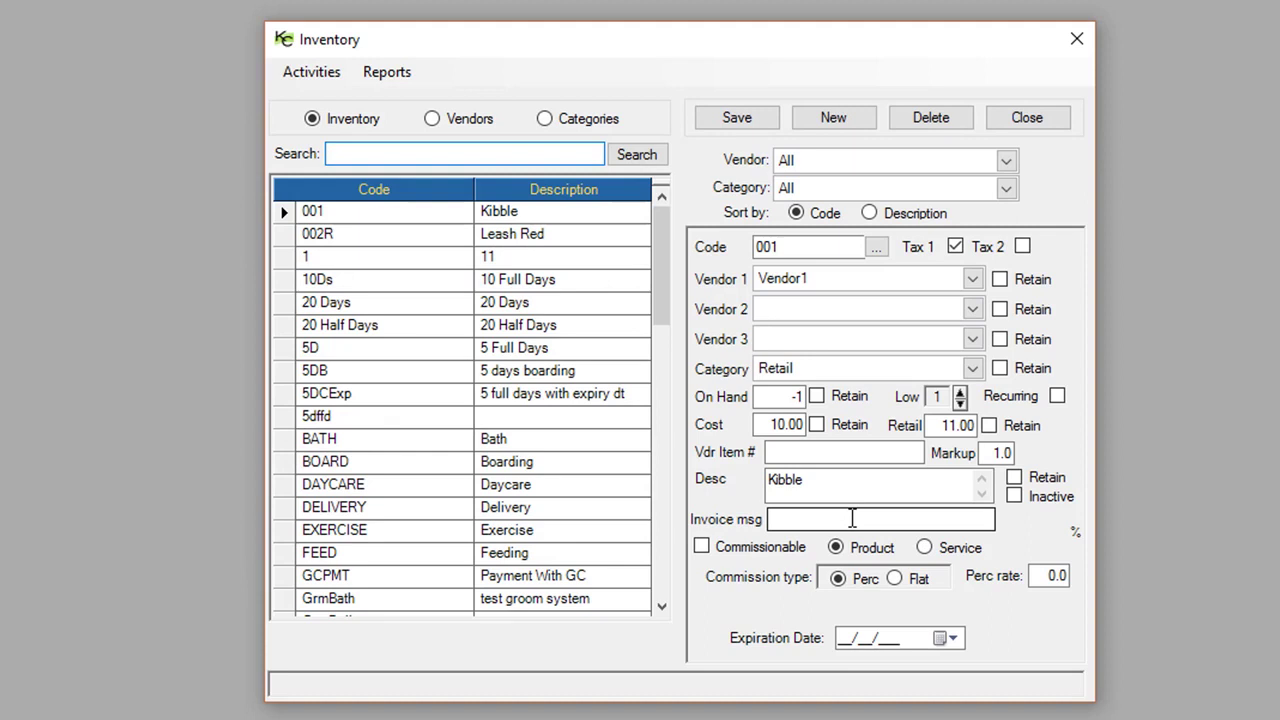
click(852, 518)
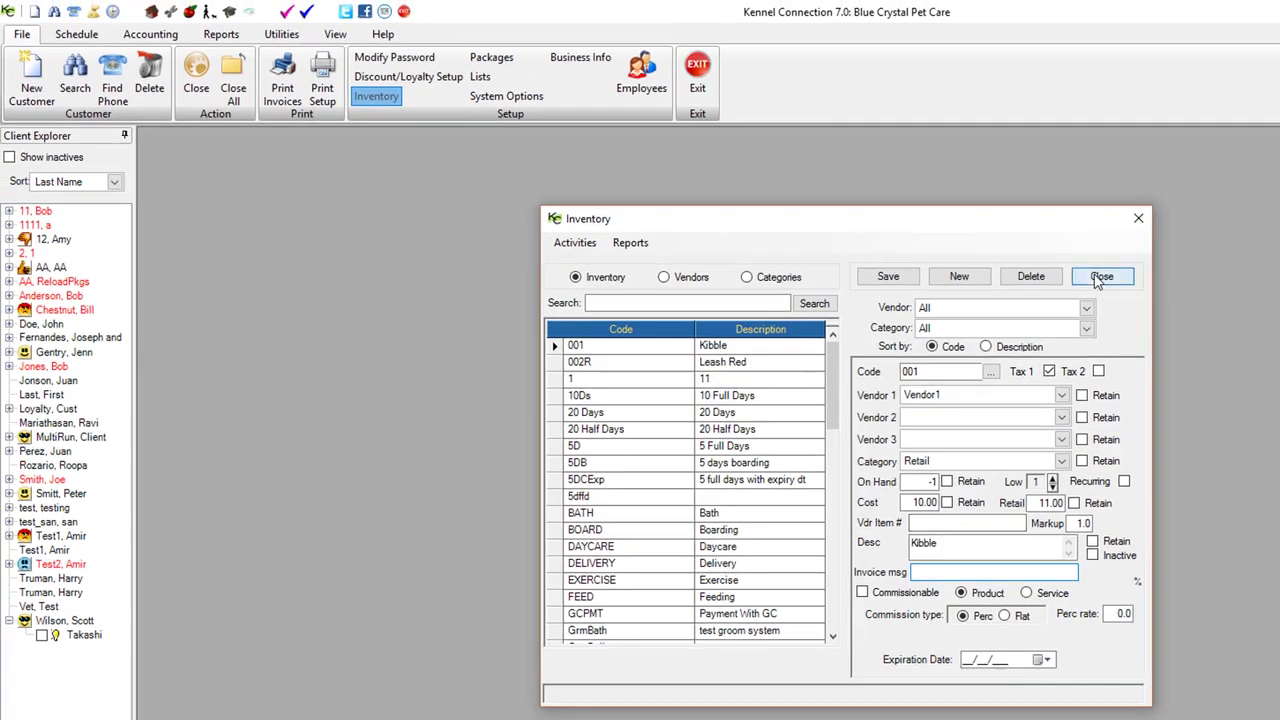
click(1027, 117)
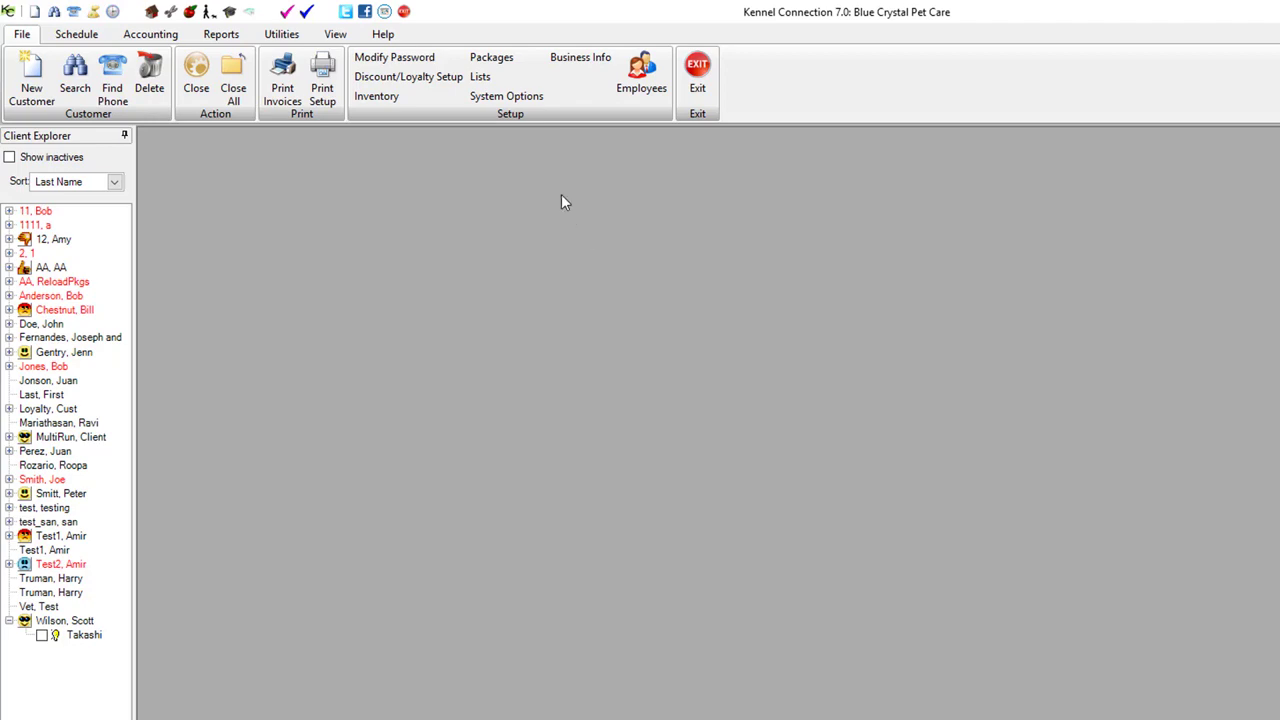
Step: Open the global system options, try the reservation tracking setting, and turn on Disable backup reminder
click(507, 96)
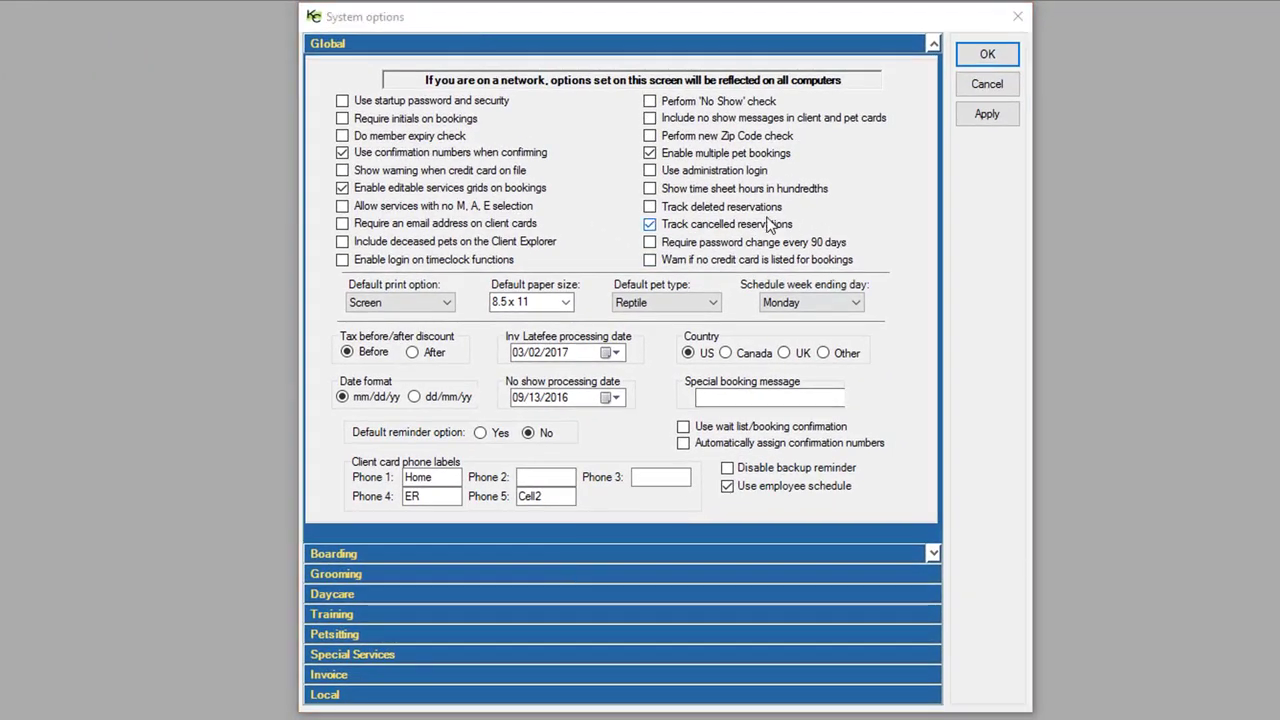
click(650, 207)
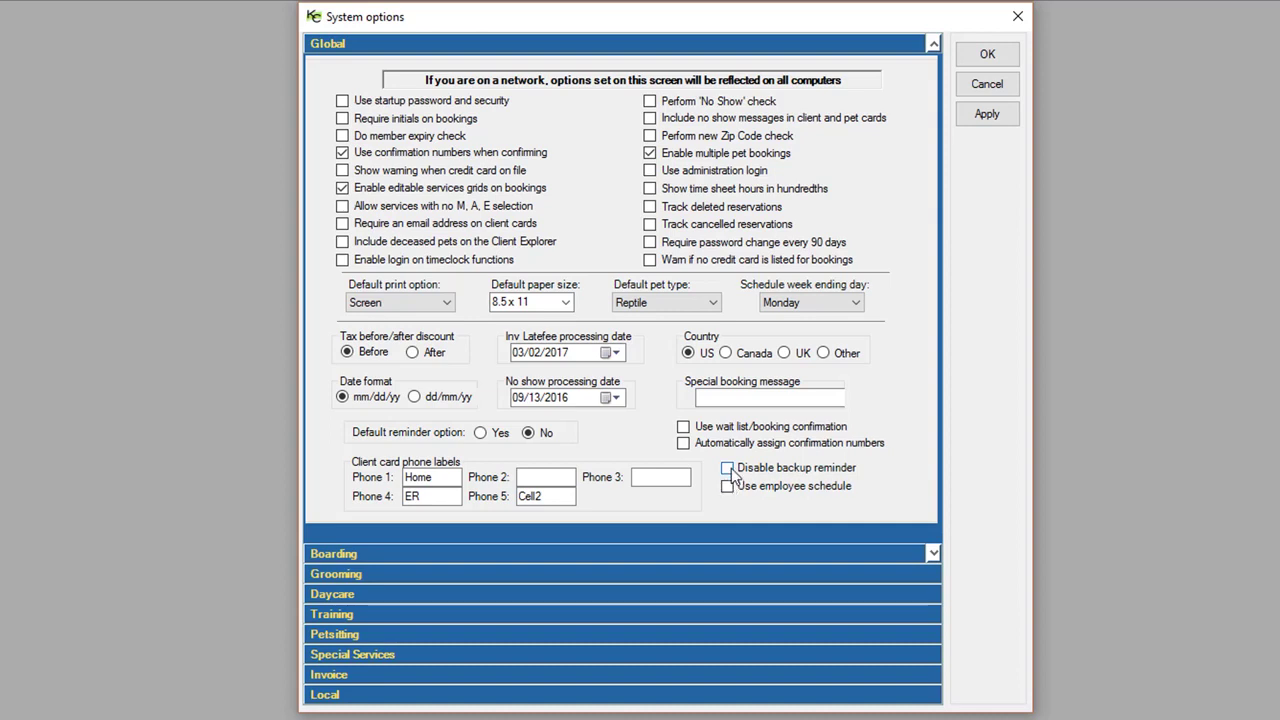
click(729, 469)
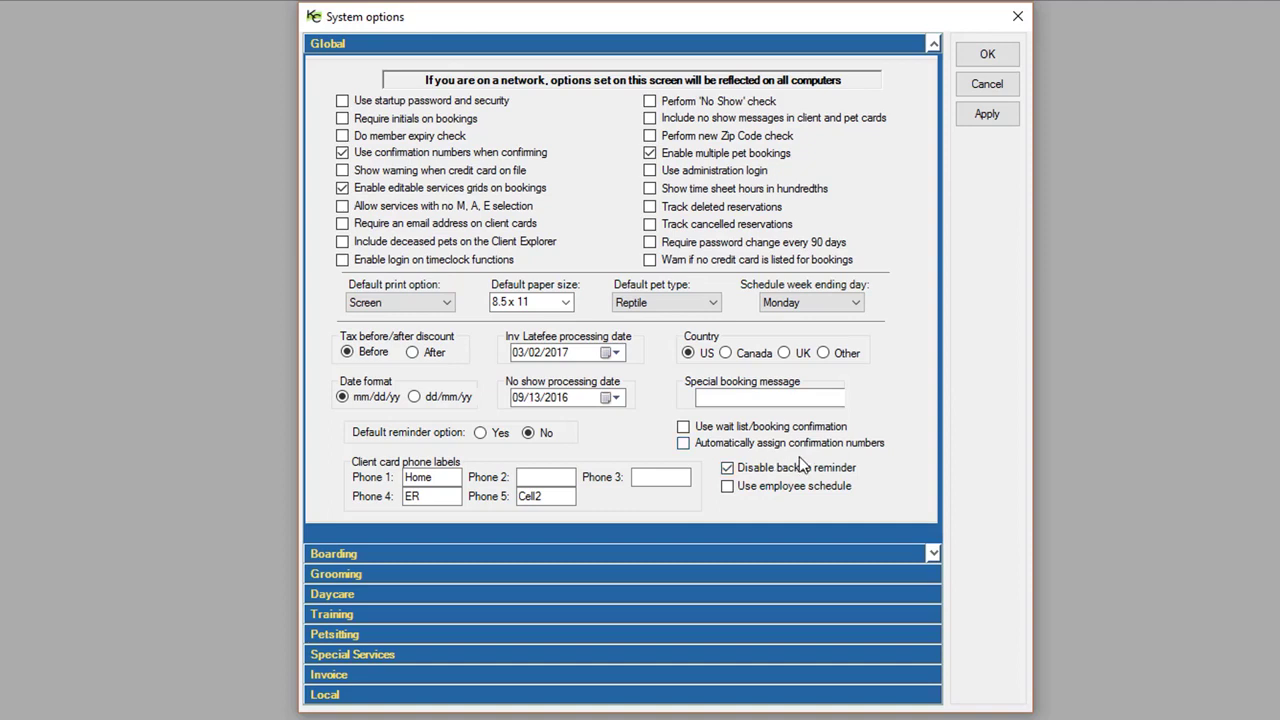
Step: Examine the boarding system options, including the setting that shows the belongings screen at checkout
click(594, 555)
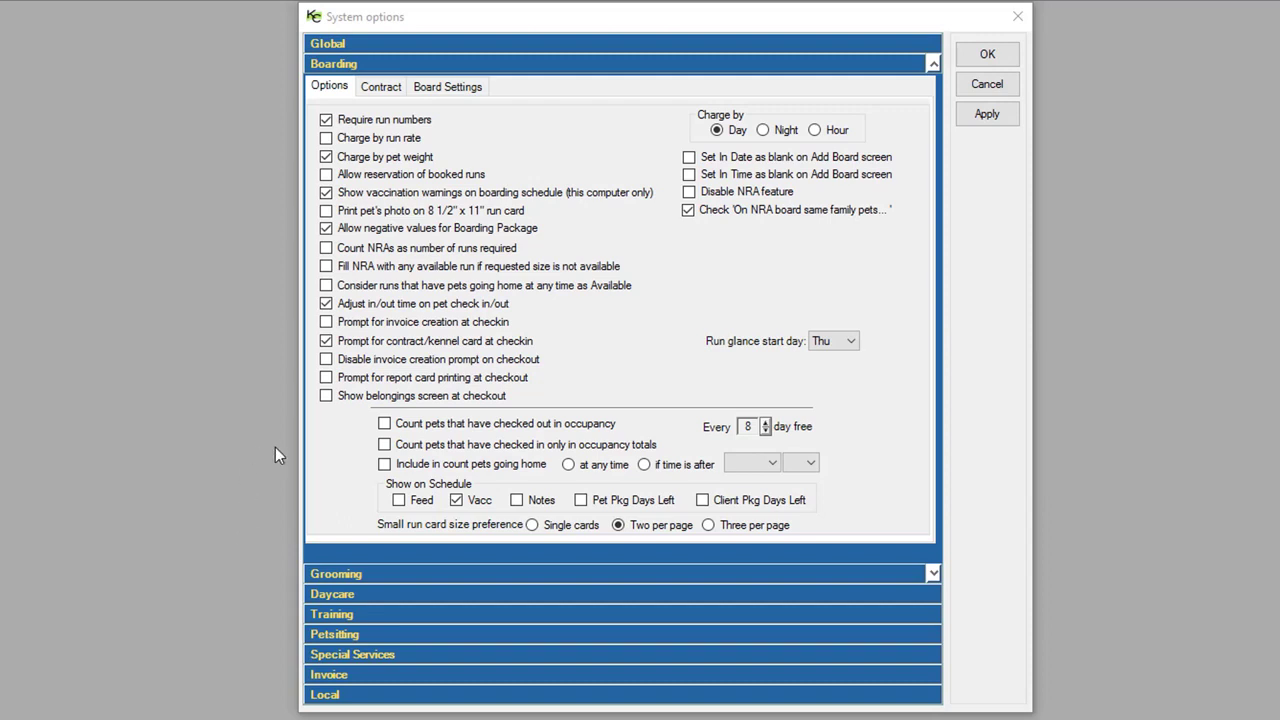
click(326, 395)
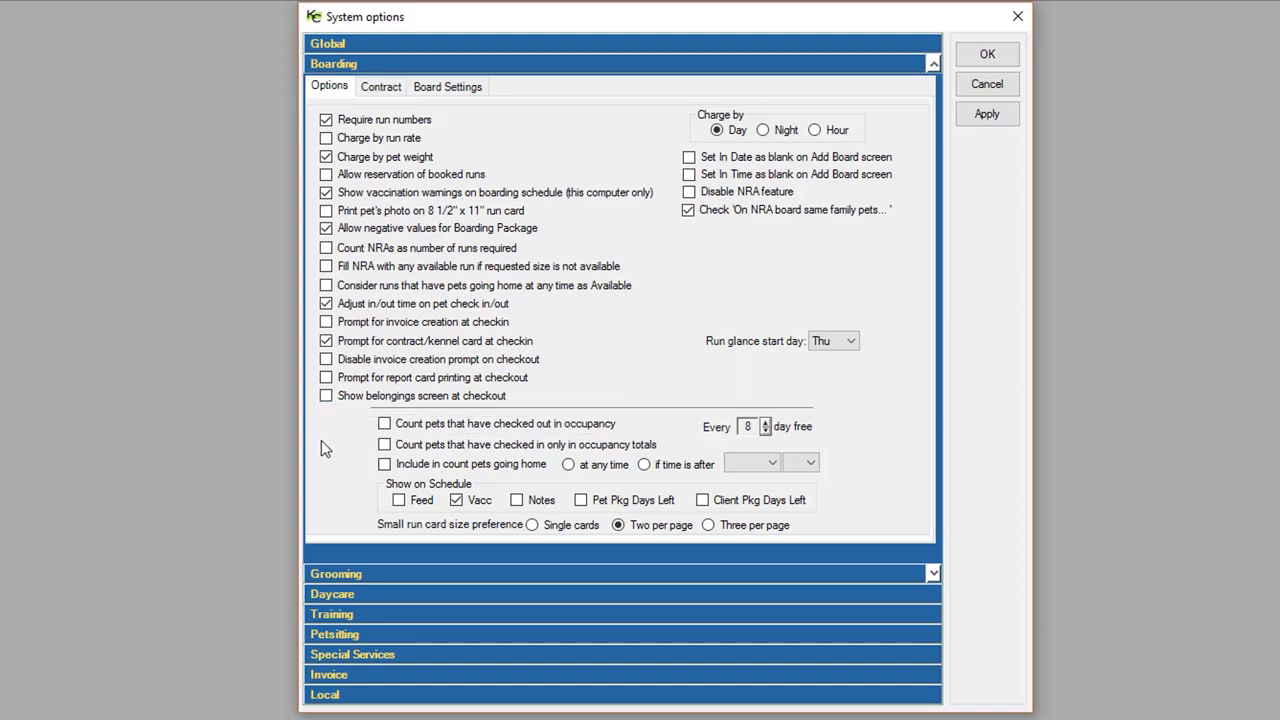
Step: In the daycare system options, turn on the warning for pets not approved for daycare and the belongings screen at checkout
click(423, 594)
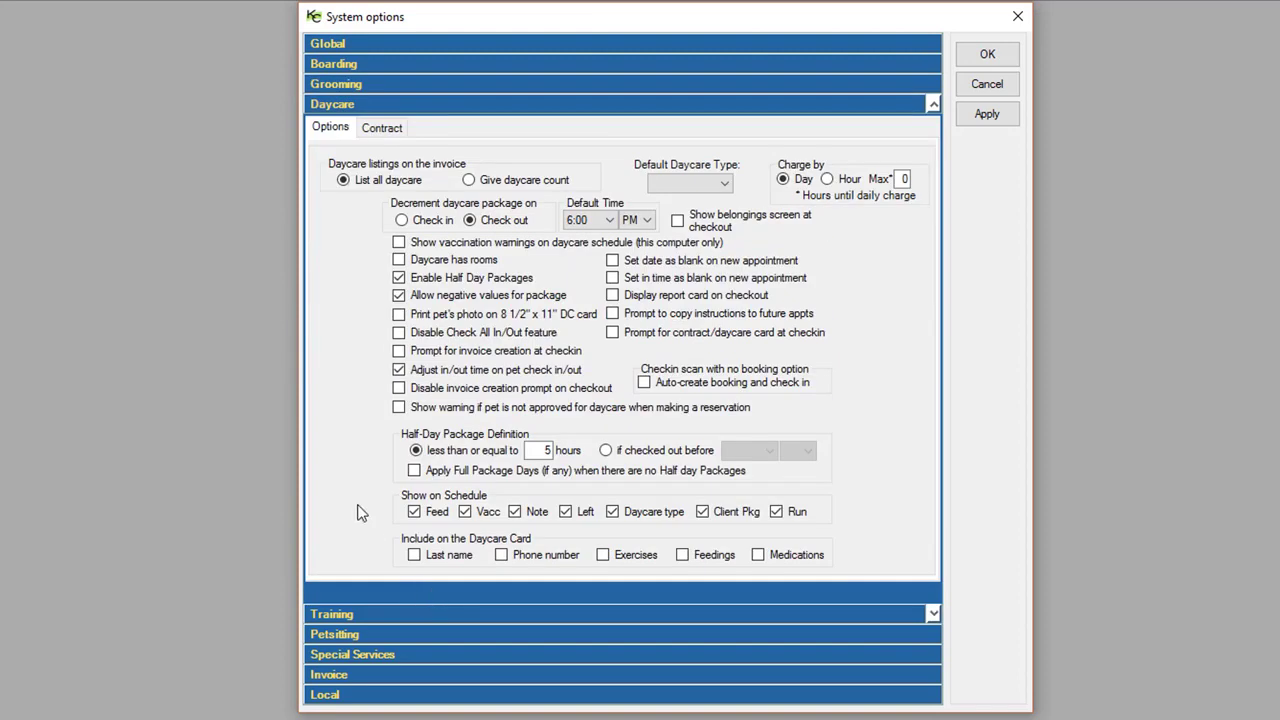
click(399, 408)
click(678, 221)
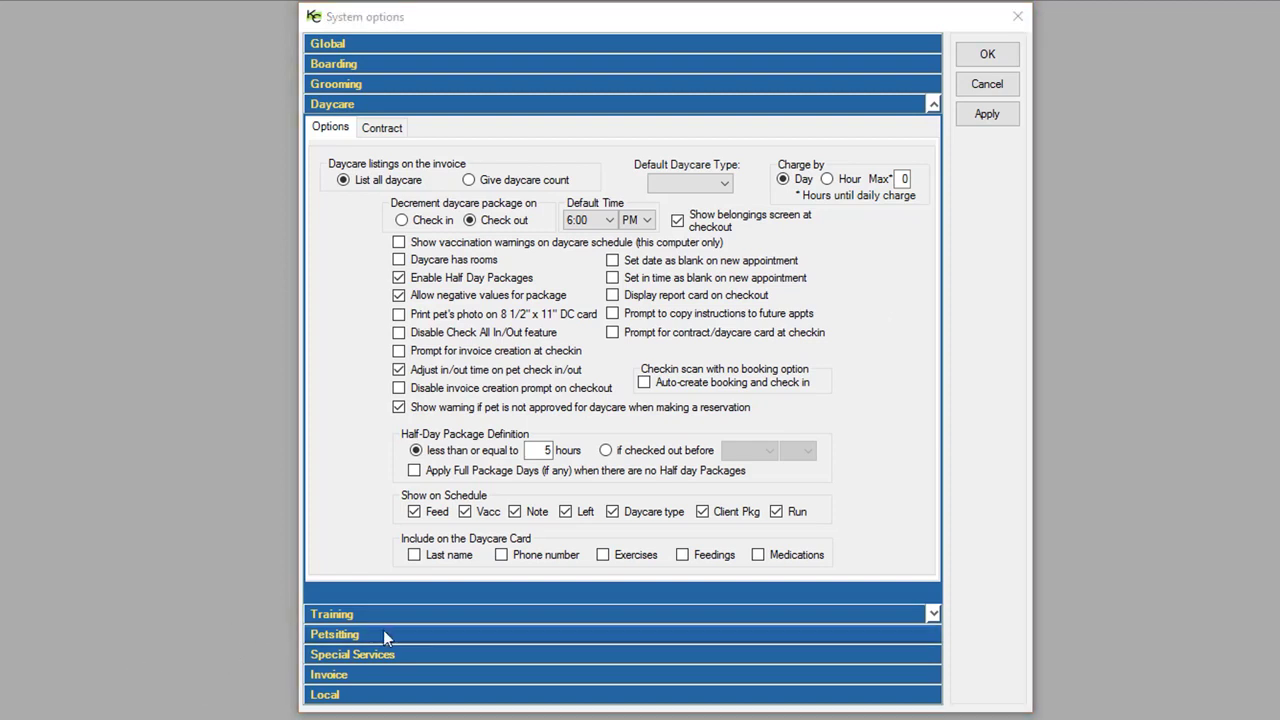
Step: In the training options, apply negative packages for 1-on-1 and Classes and set the resident training package to Board and Train
click(547, 614)
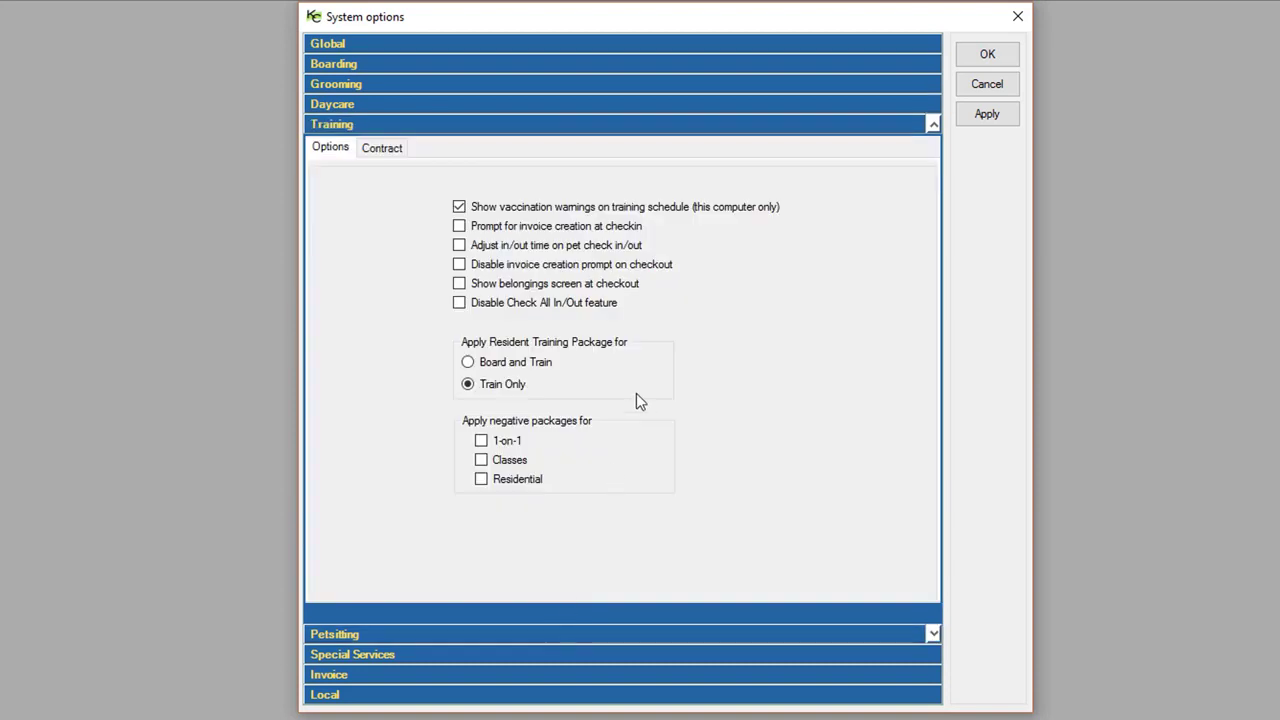
click(482, 442)
click(481, 460)
click(467, 362)
Step: Try the Gradient bar style in the local options, restore Solid, and look at the bar and text color choices
click(470, 697)
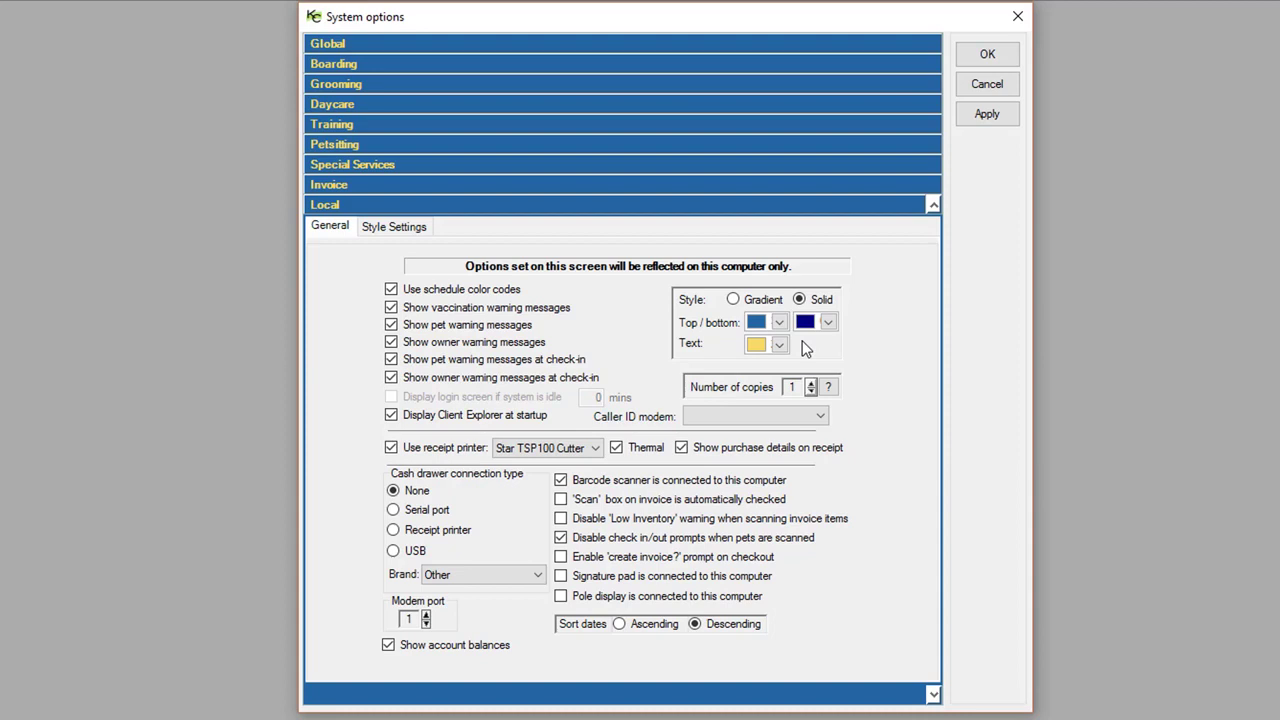
click(734, 300)
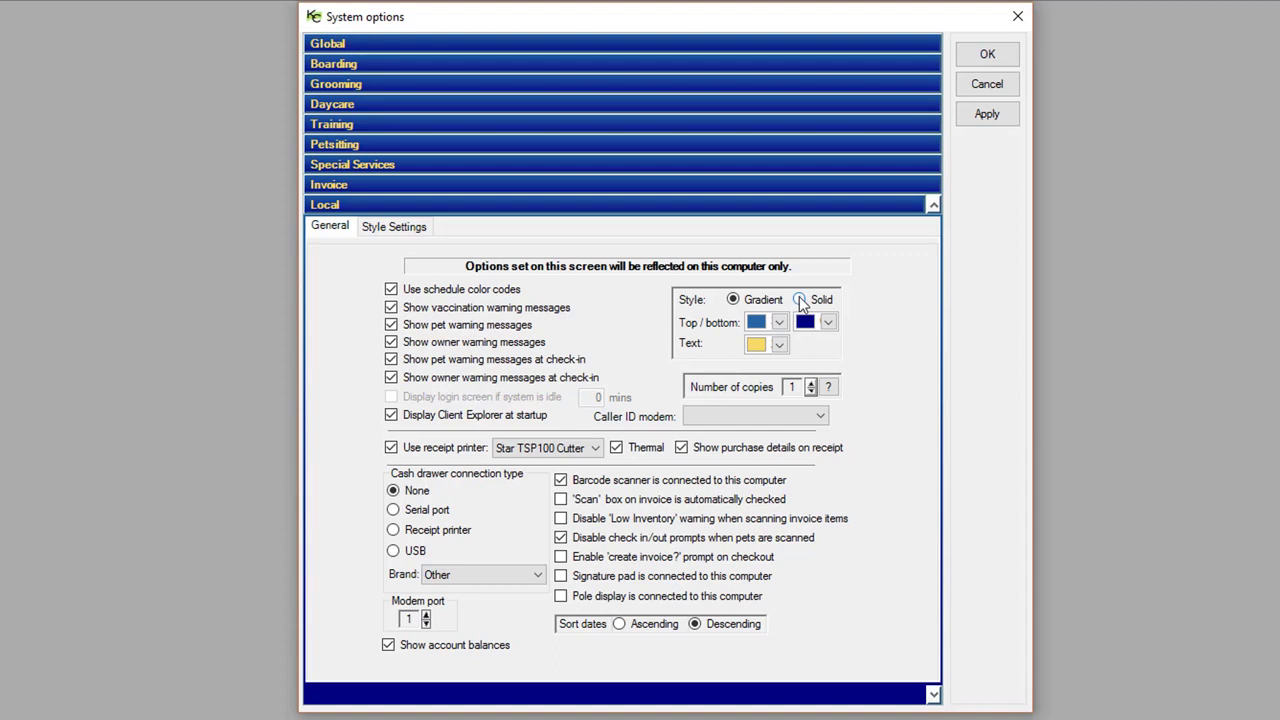
click(800, 300)
click(779, 322)
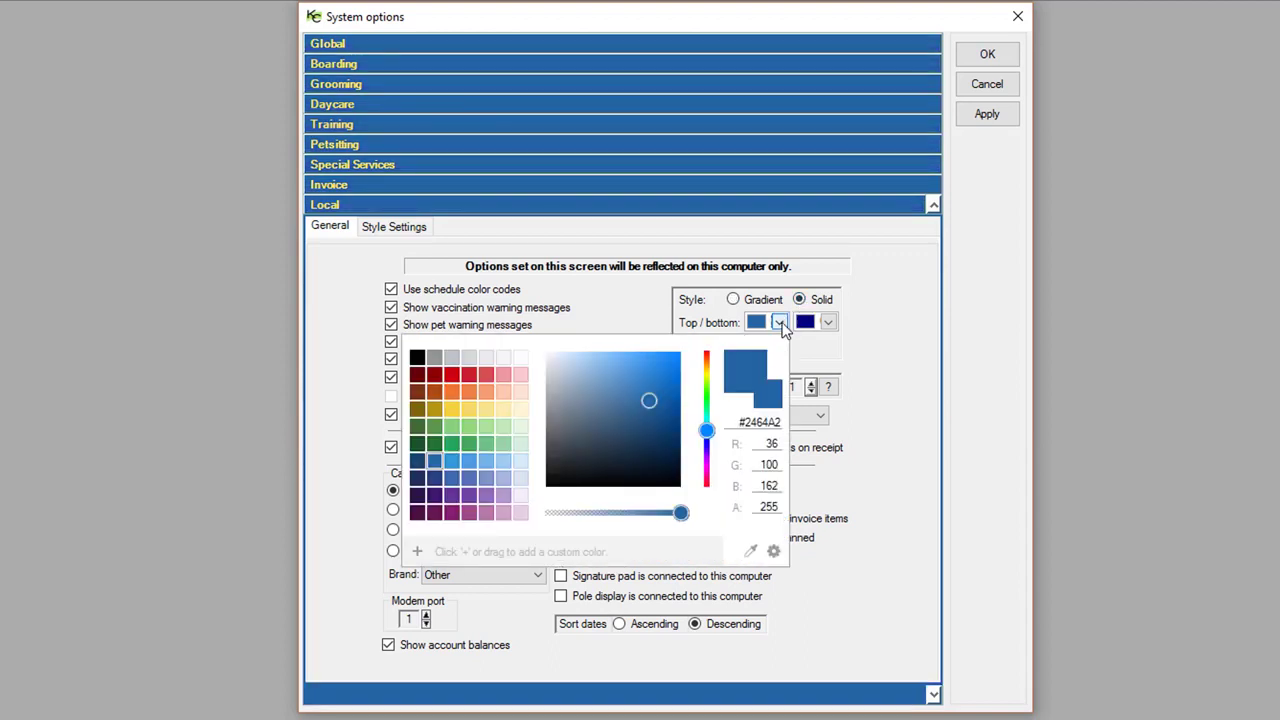
click(780, 323)
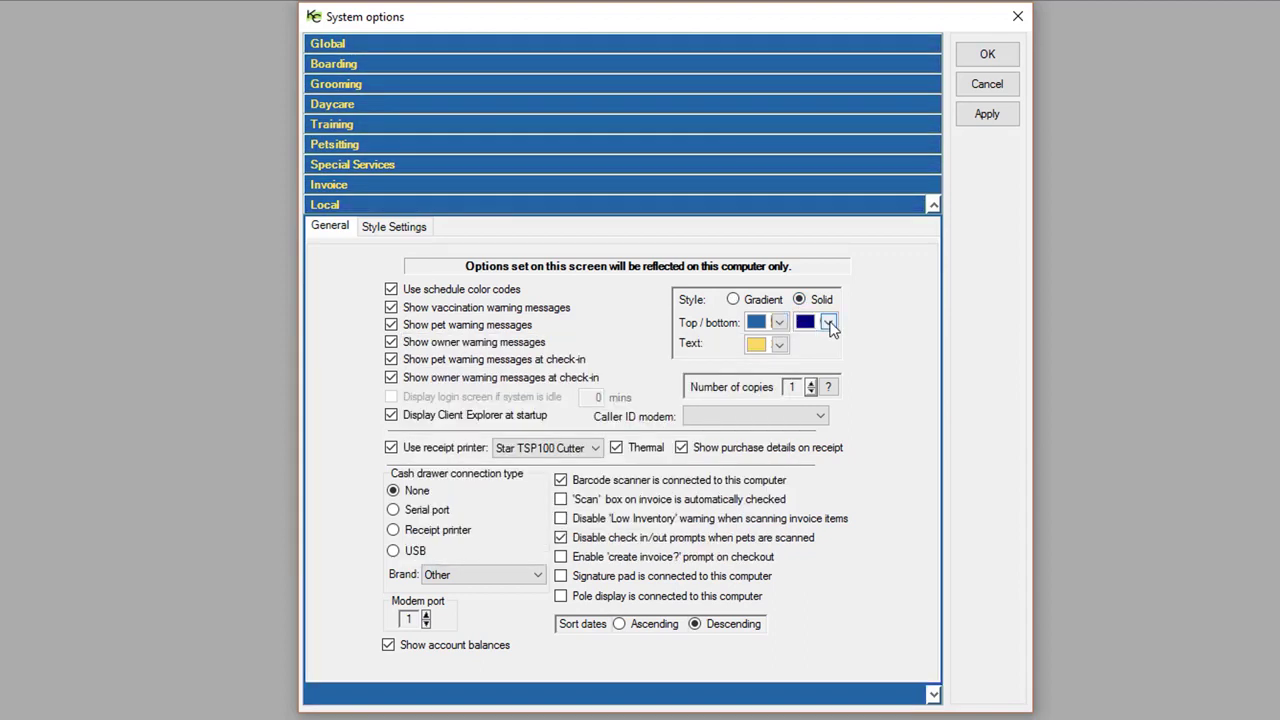
click(780, 345)
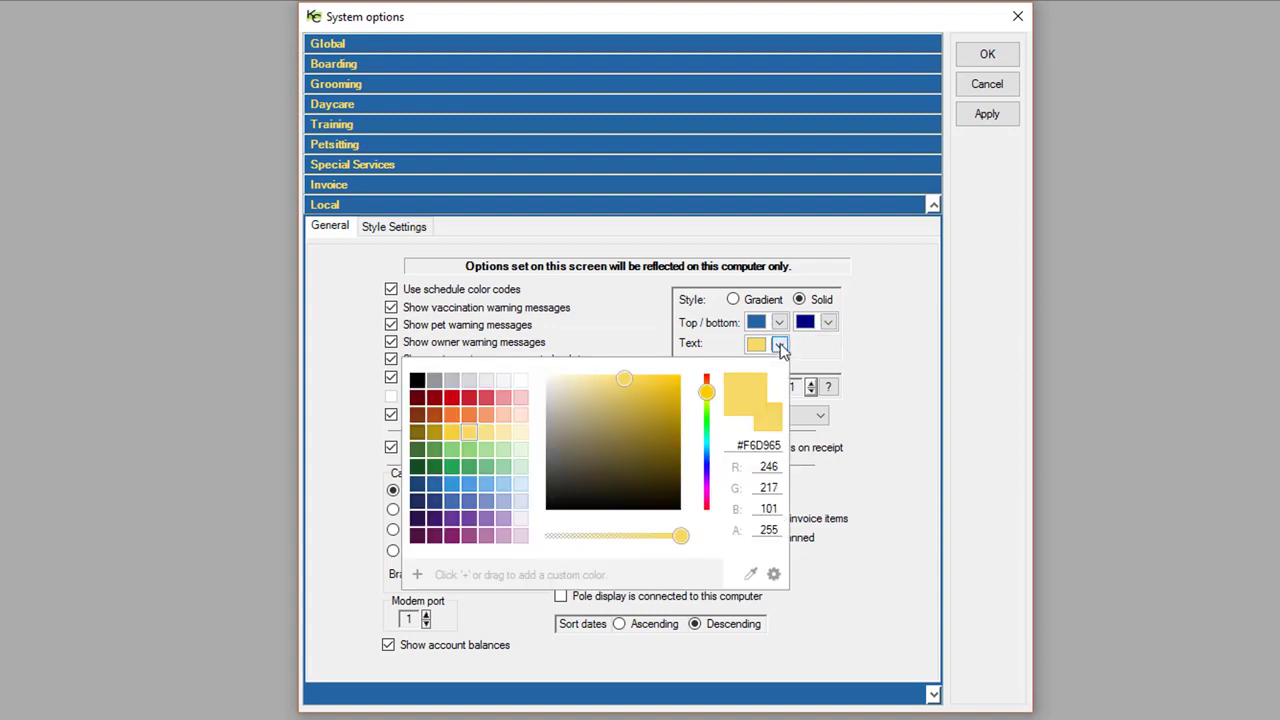
click(780, 345)
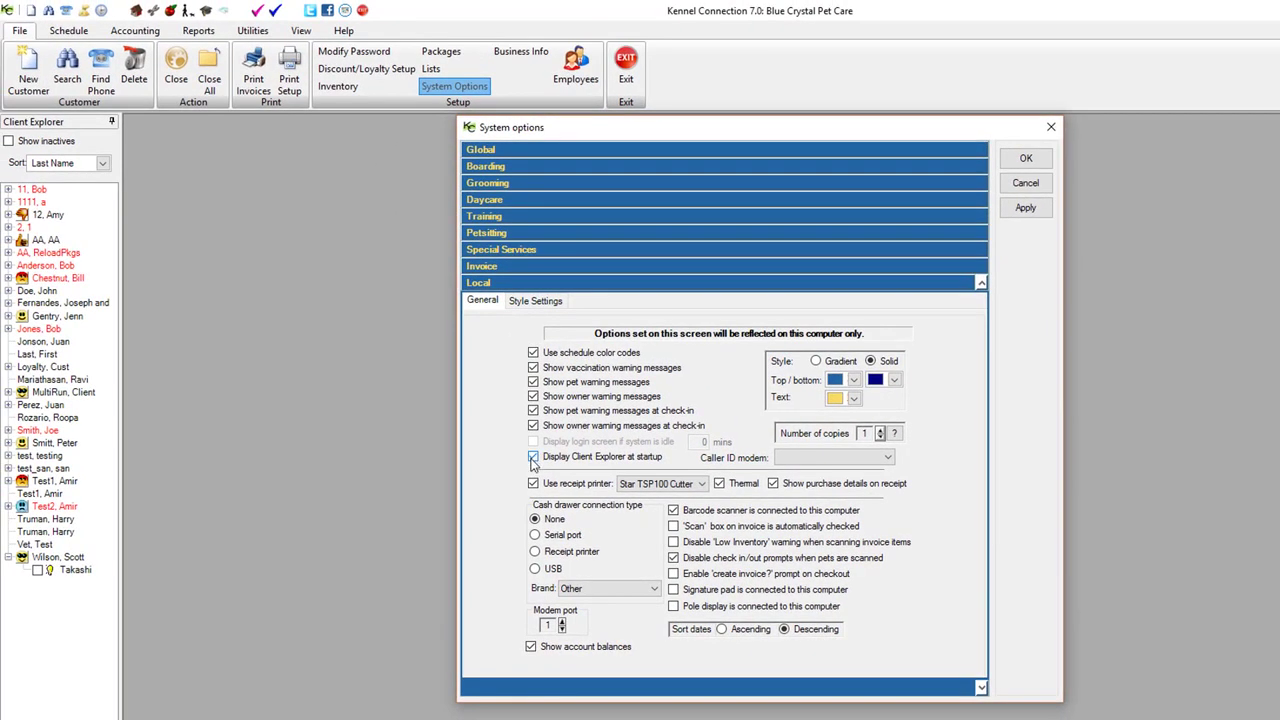
Step: Toggle the 'Display Client Explorer at startup' option and save the system options
click(533, 457)
click(1027, 160)
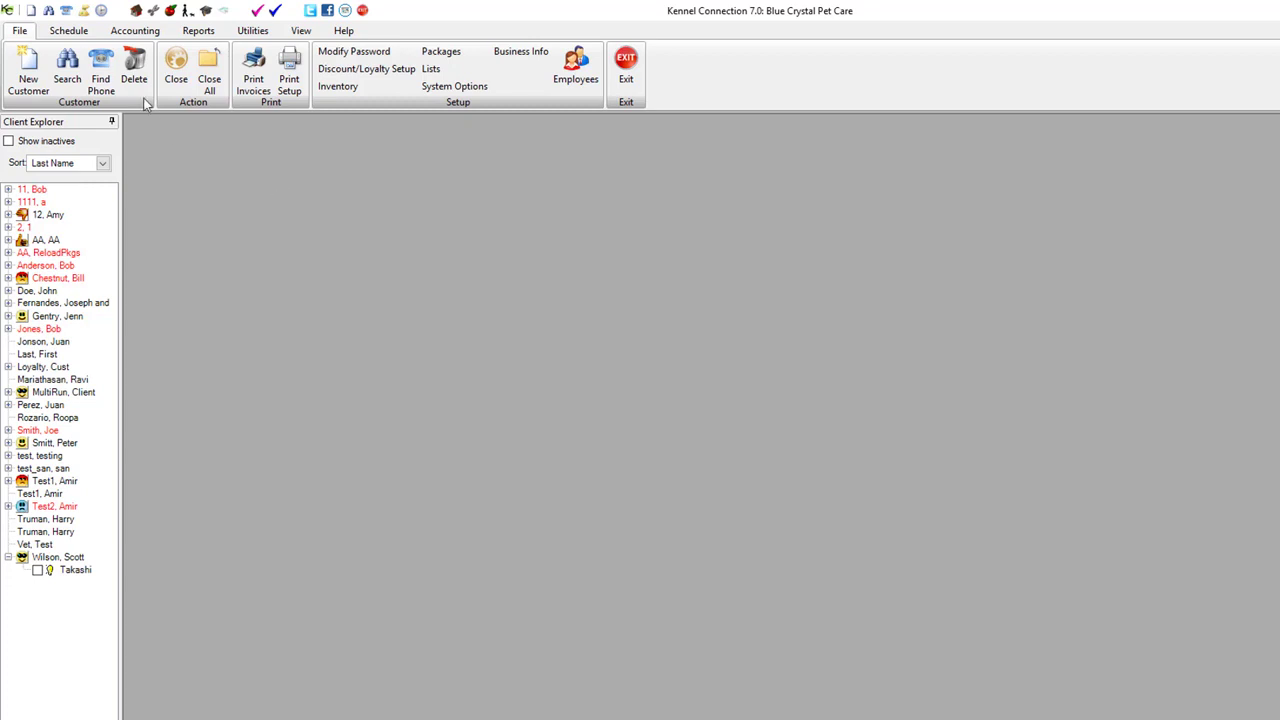
Step: Open the boarding schedule for Thursday, March 23, 2017, reposition it, and review its sort order choices
click(70, 31)
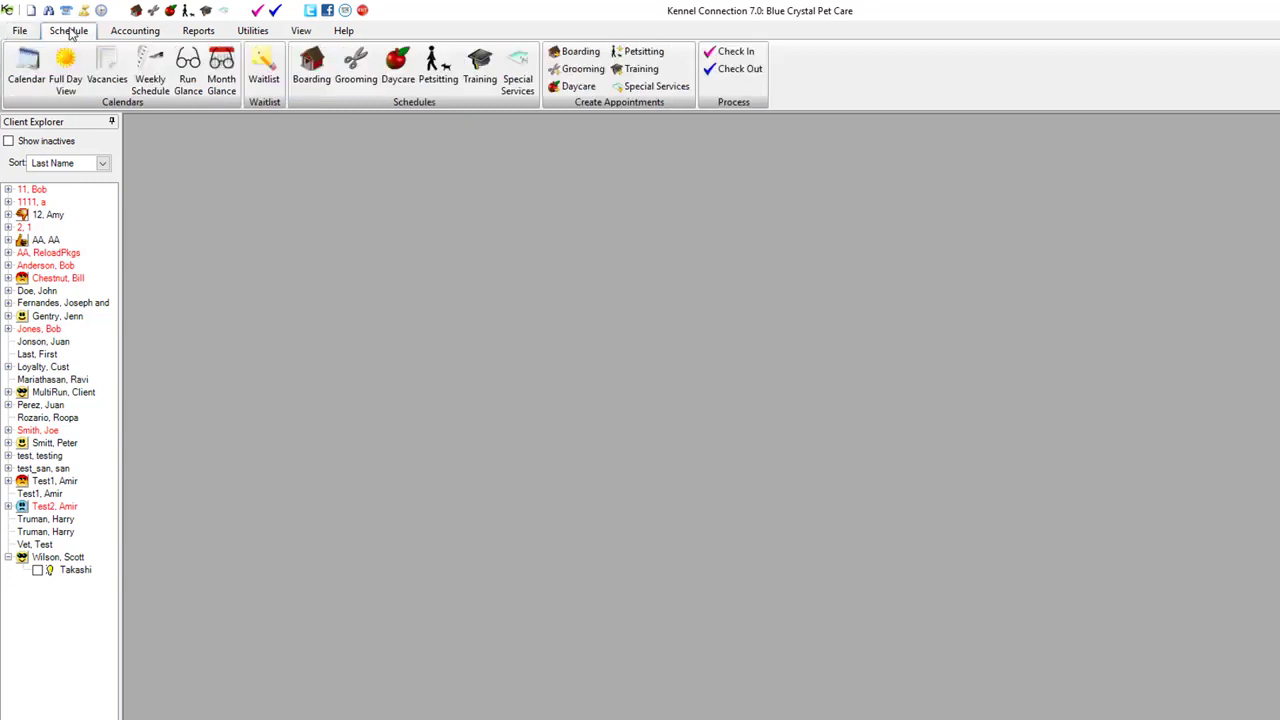
click(322, 66)
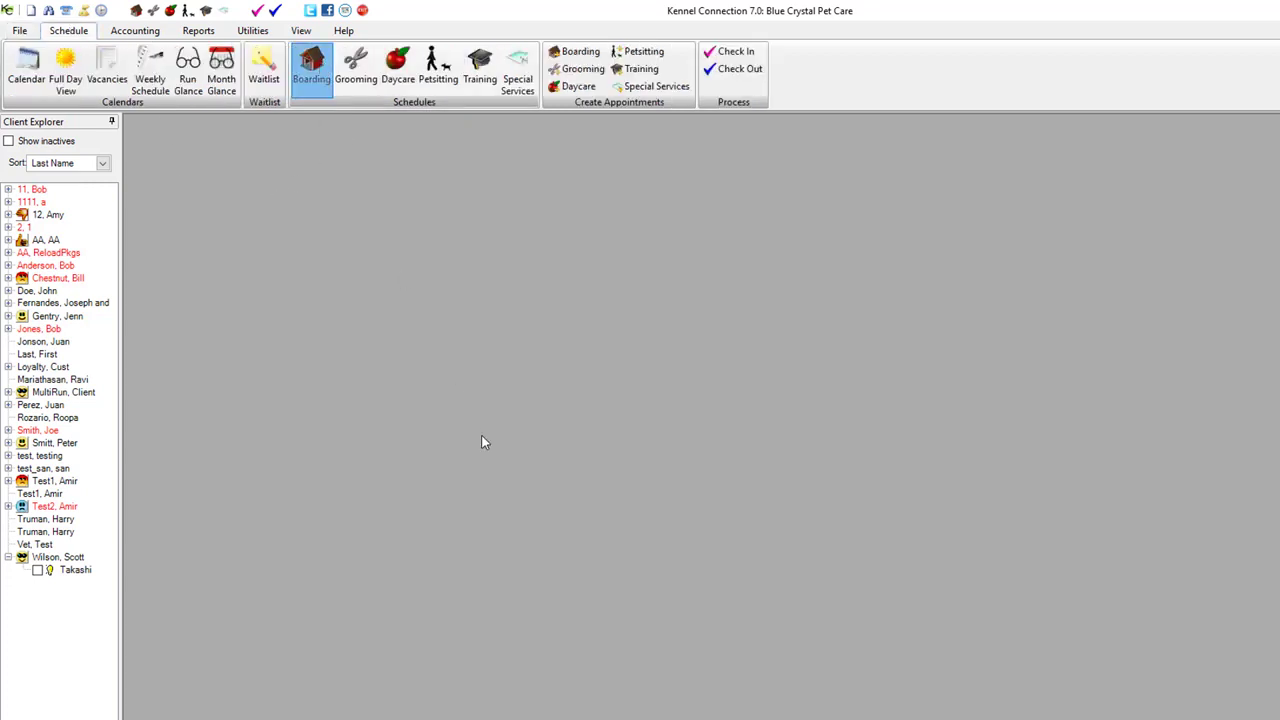
click(882, 457)
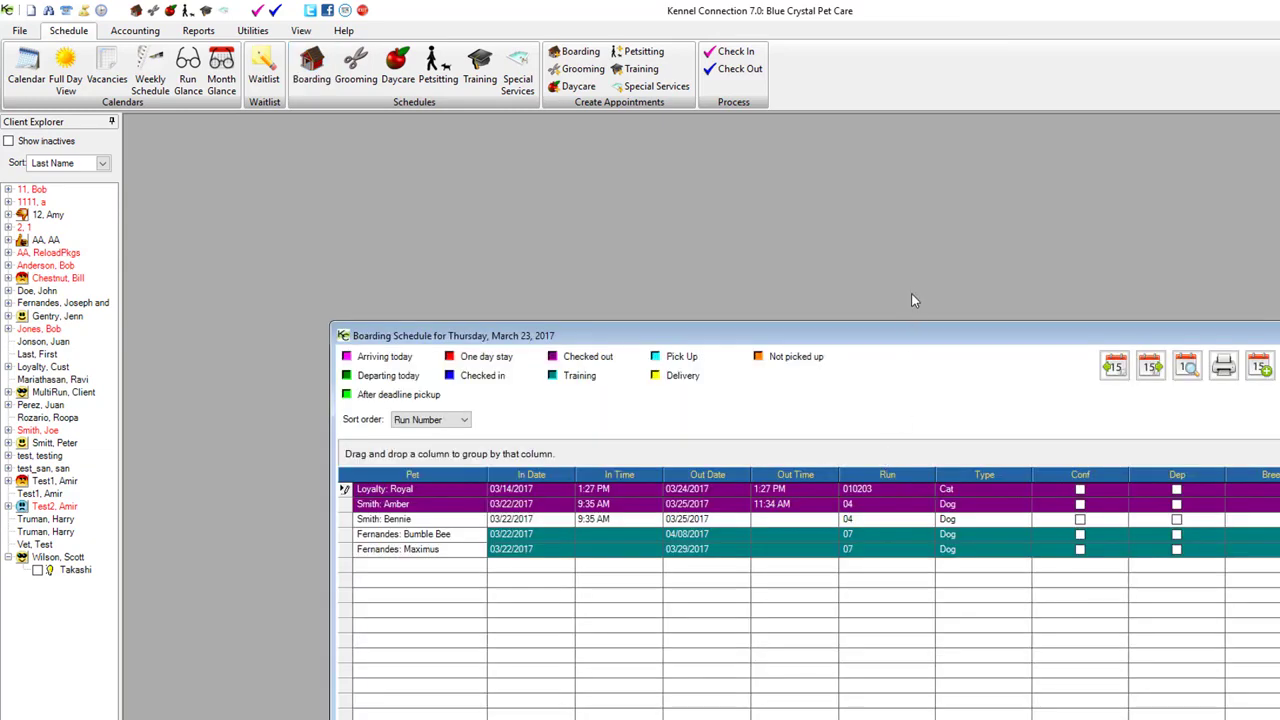
drag(897, 335, 739, 291)
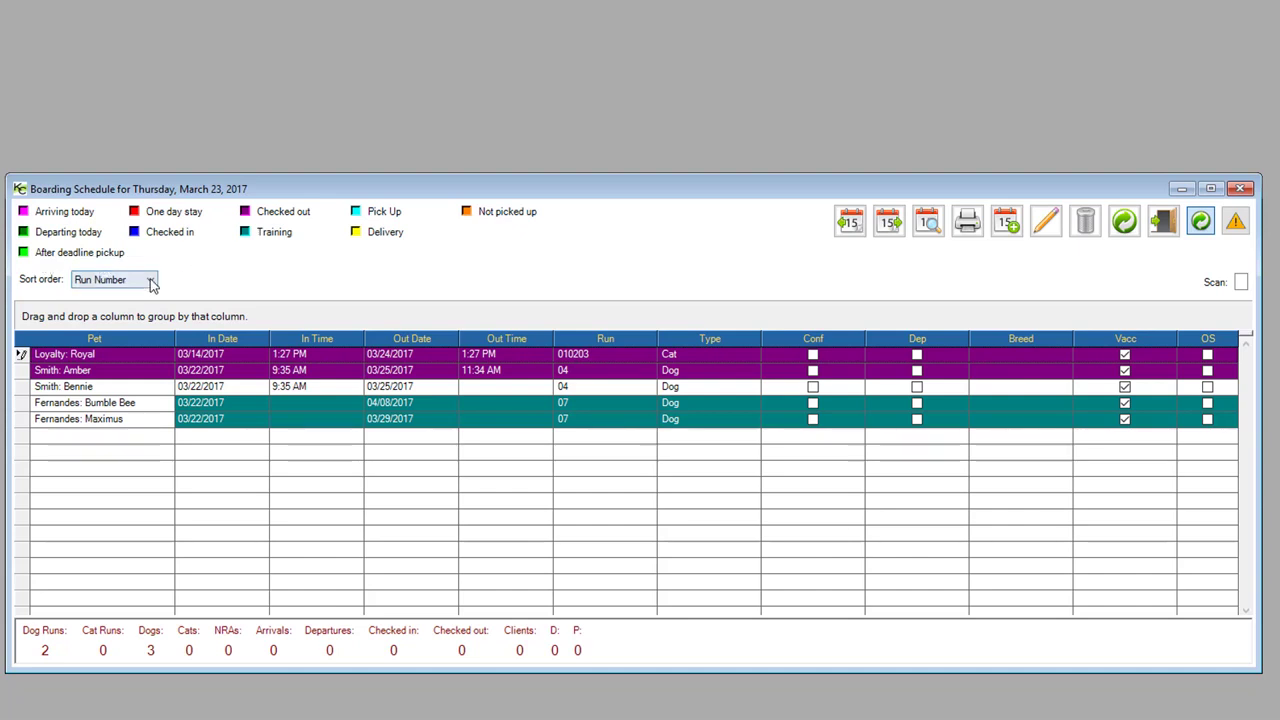
click(150, 282)
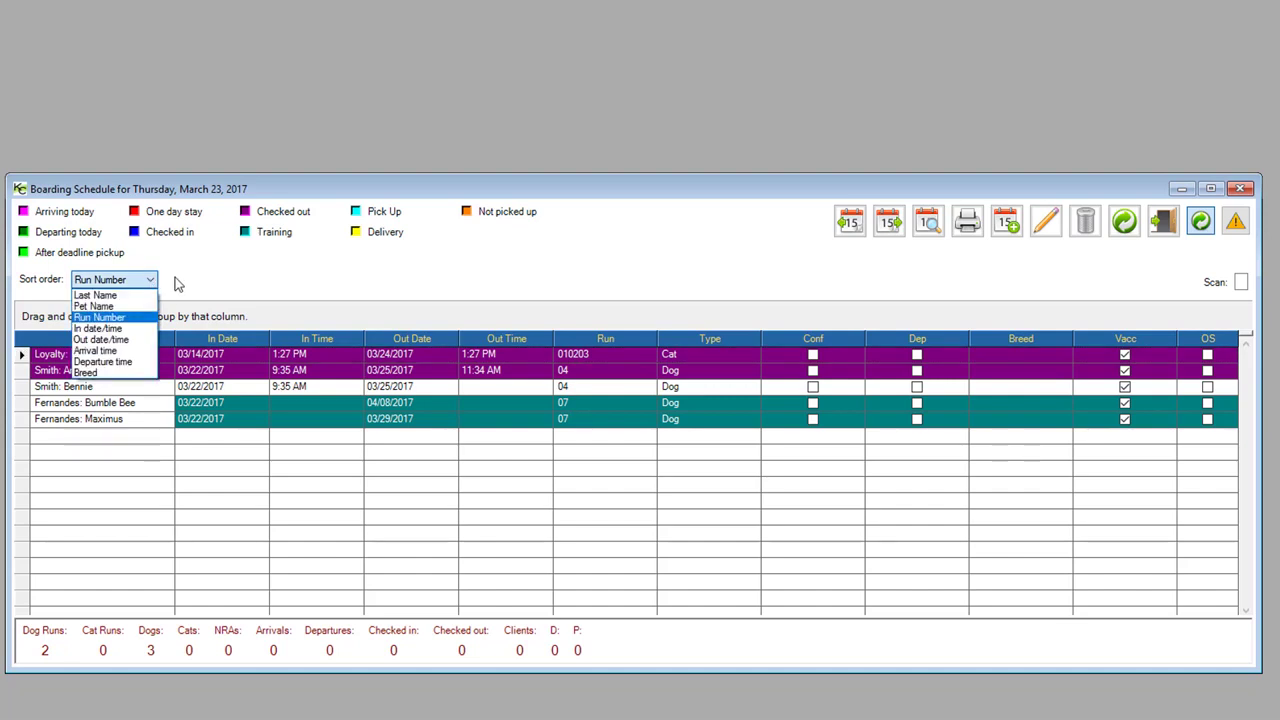
click(177, 284)
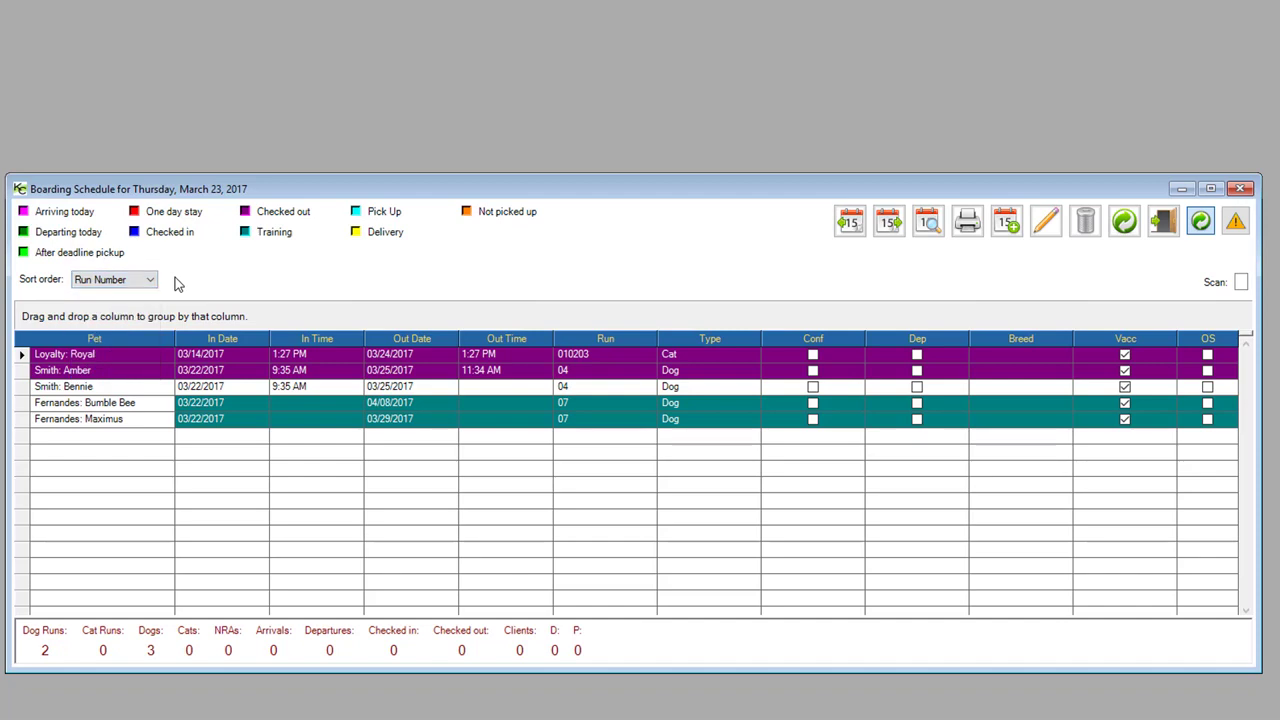
Step: Open Bennie's boarding appointment from the schedule and save it, accepting the booking on the blocked date
click(293, 393)
double_click(293, 393)
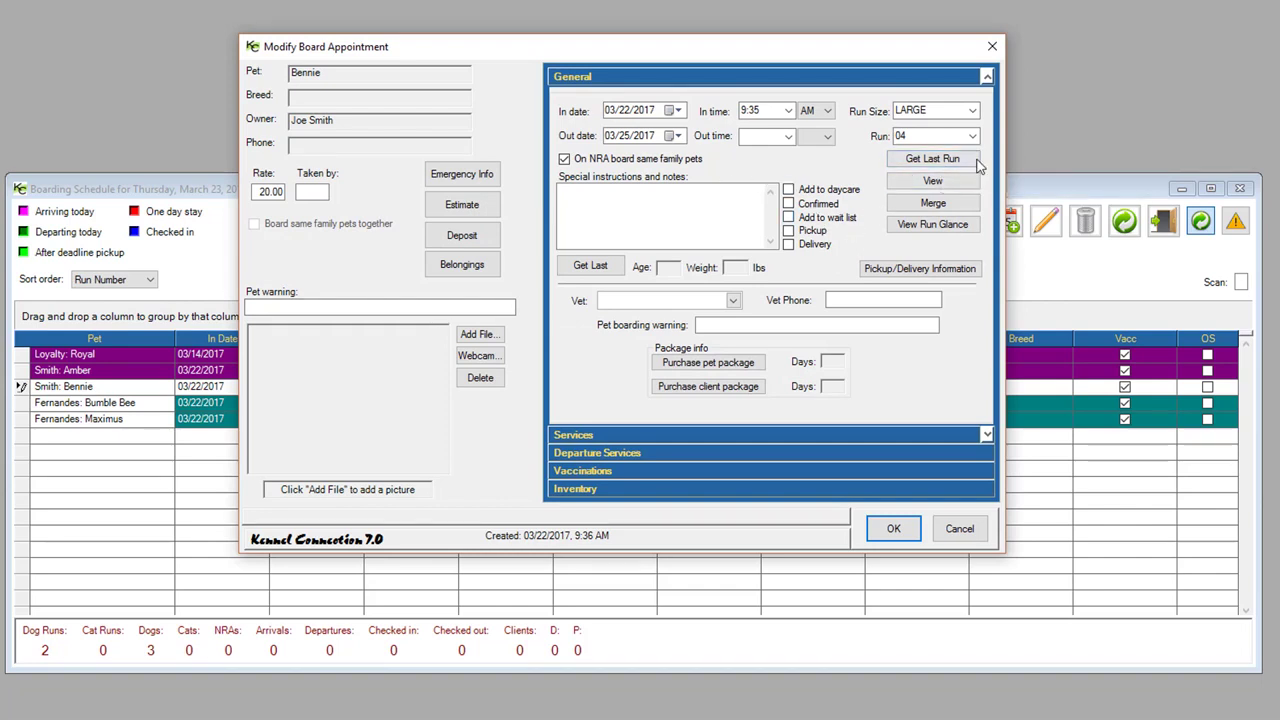
click(893, 530)
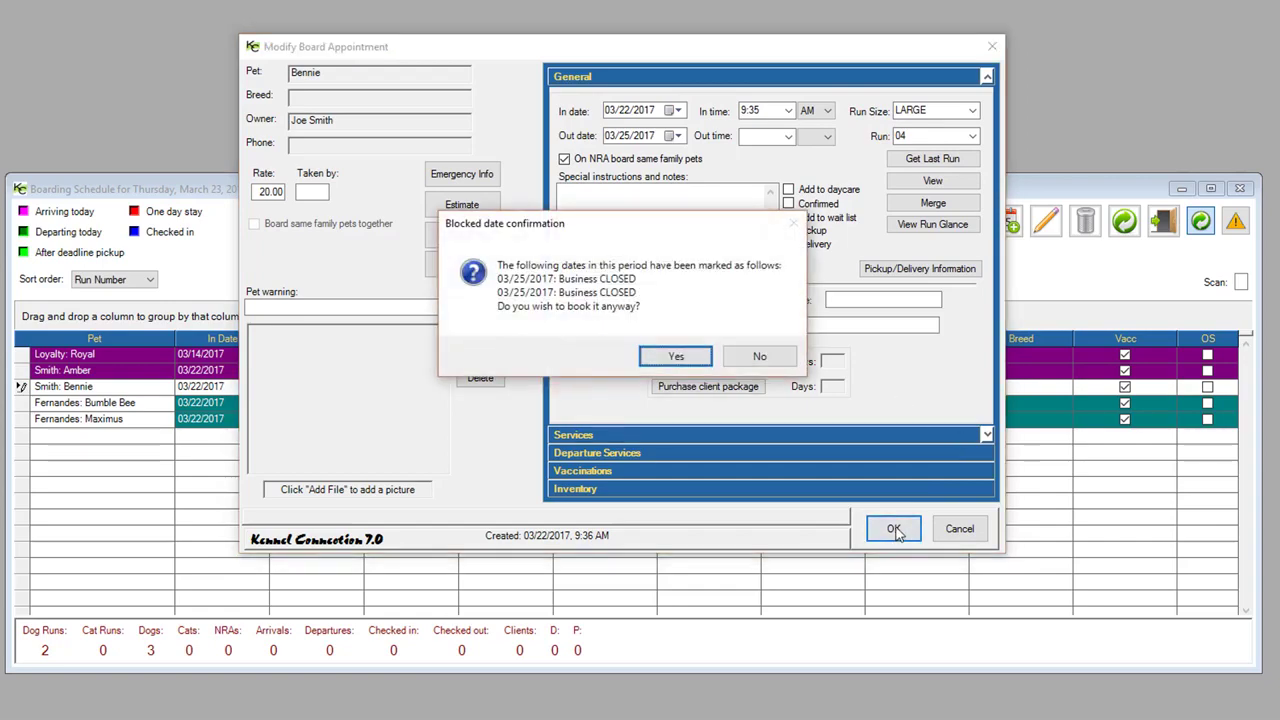
click(680, 356)
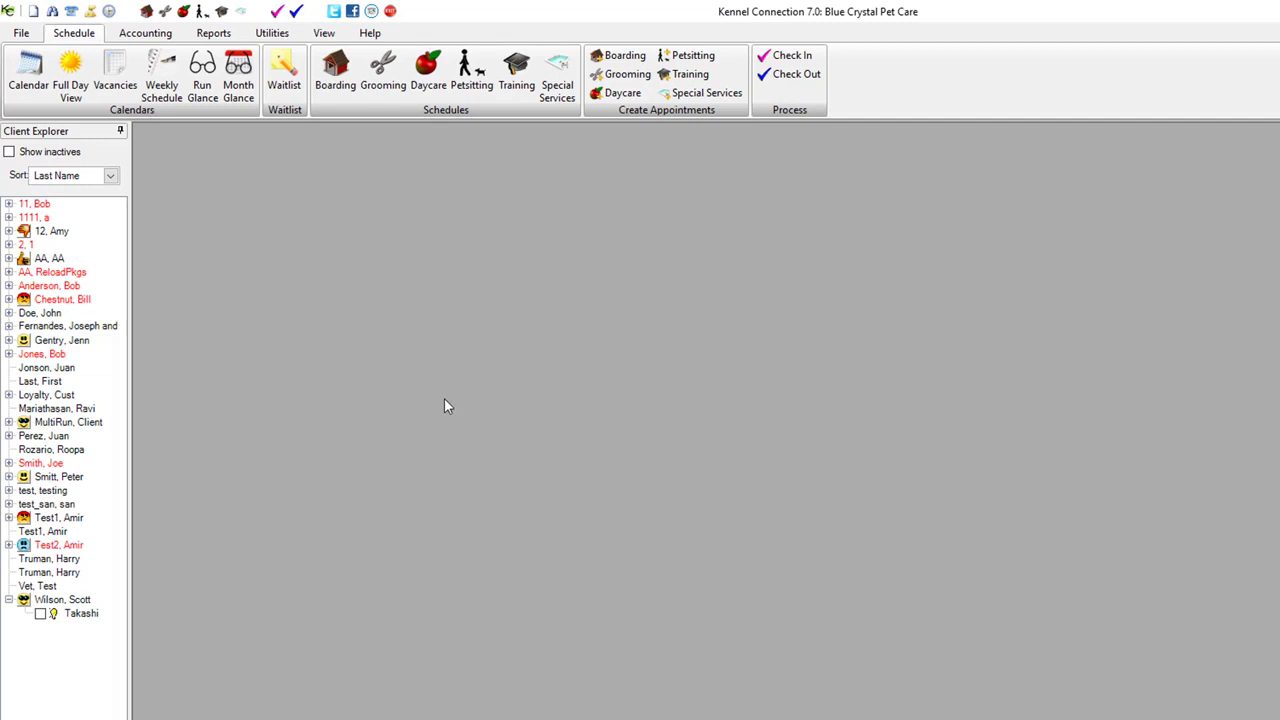
Step: Open the grooming schedule for March 23, 2017, and bring up Takashi's groom appointment
click(386, 78)
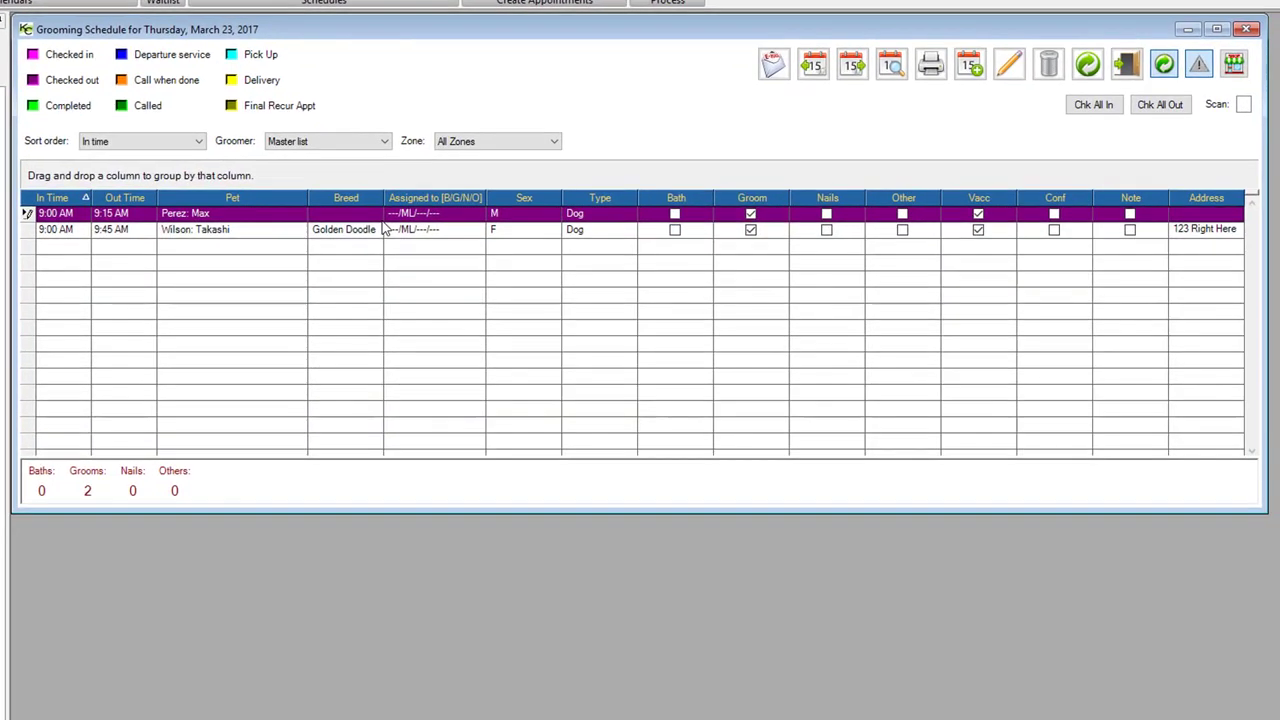
click(366, 234)
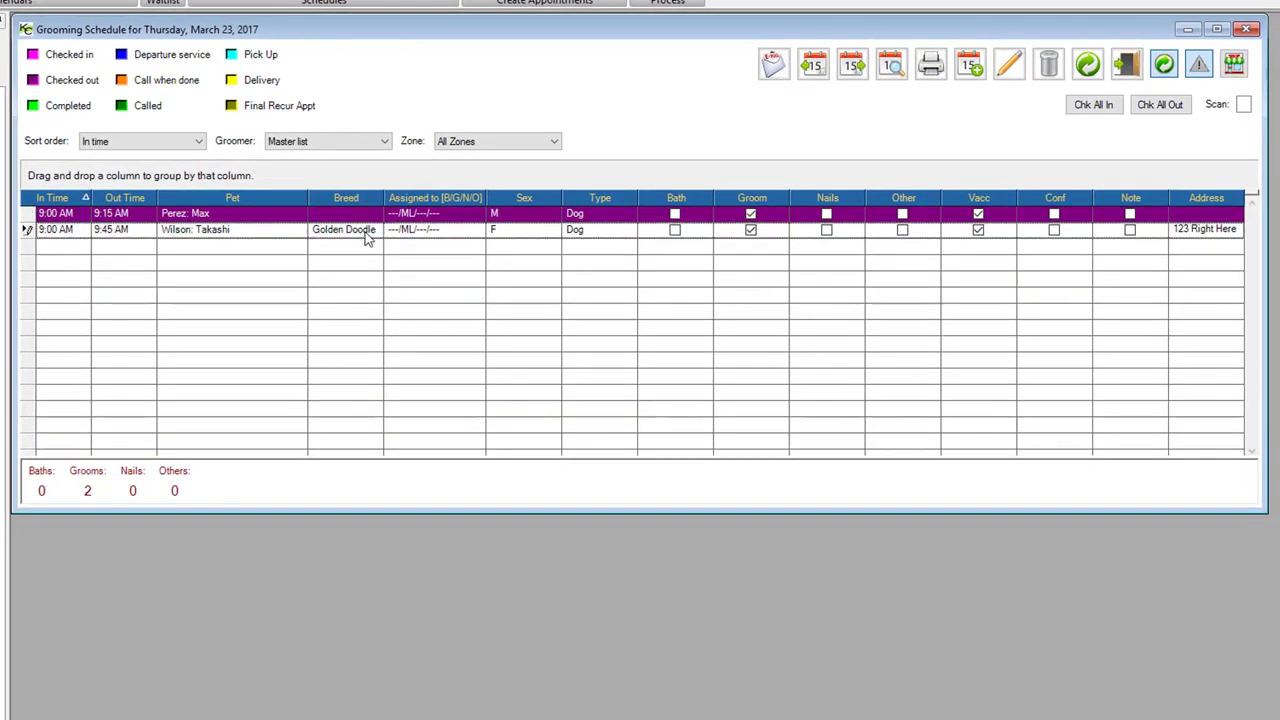
double_click(366, 237)
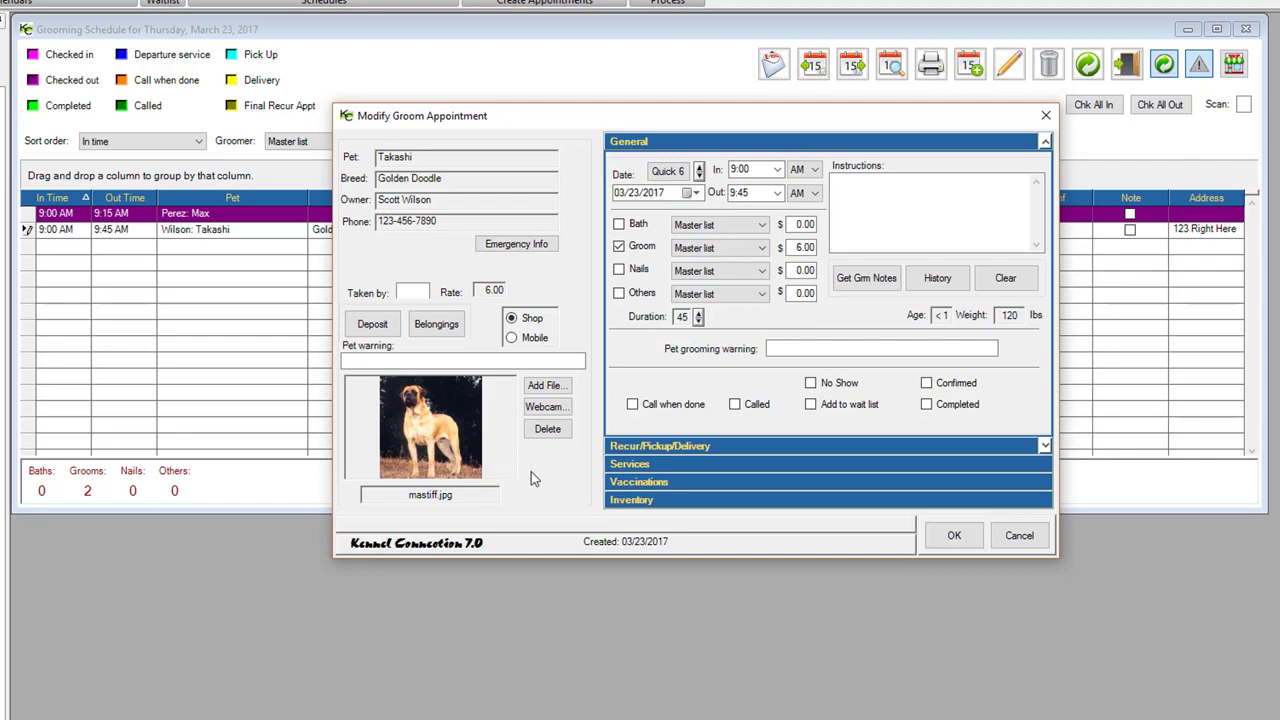
Step: Add the pictures mastiff.jpg, shepherd.jpg and sibhusky.jpg to Takashi's groom appointment
click(540, 386)
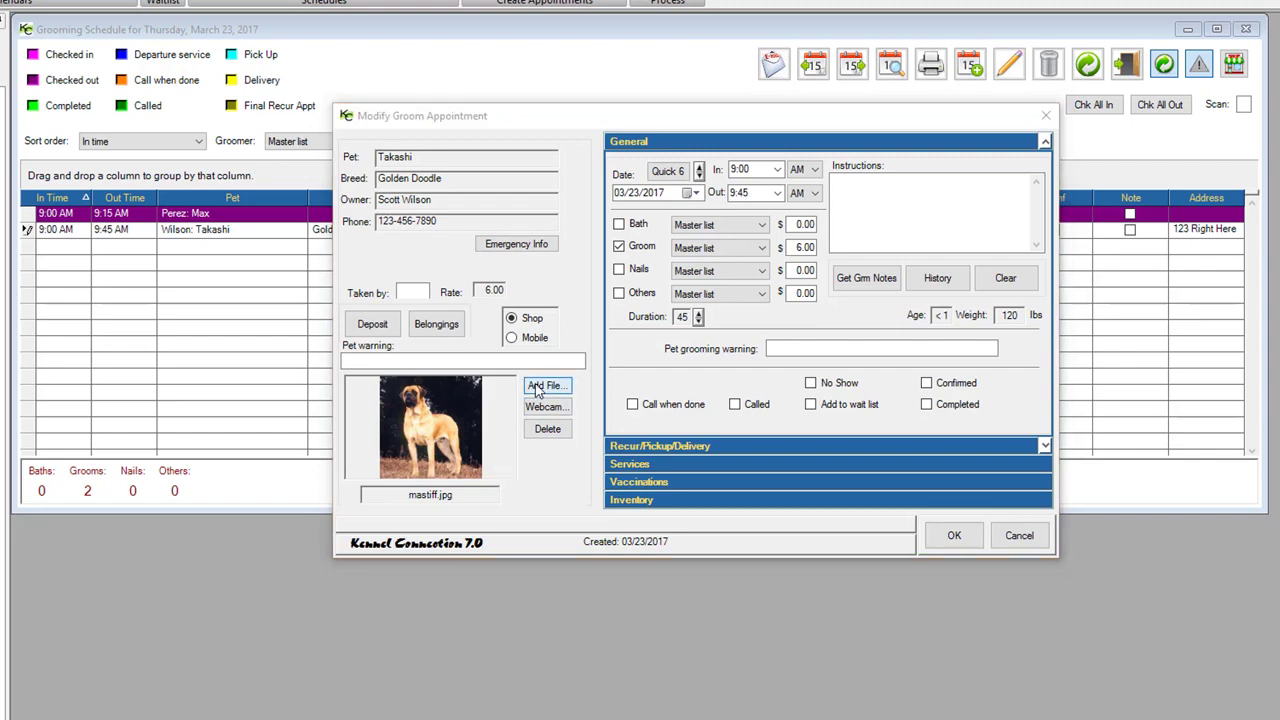
click(728, 262)
double_click(728, 262)
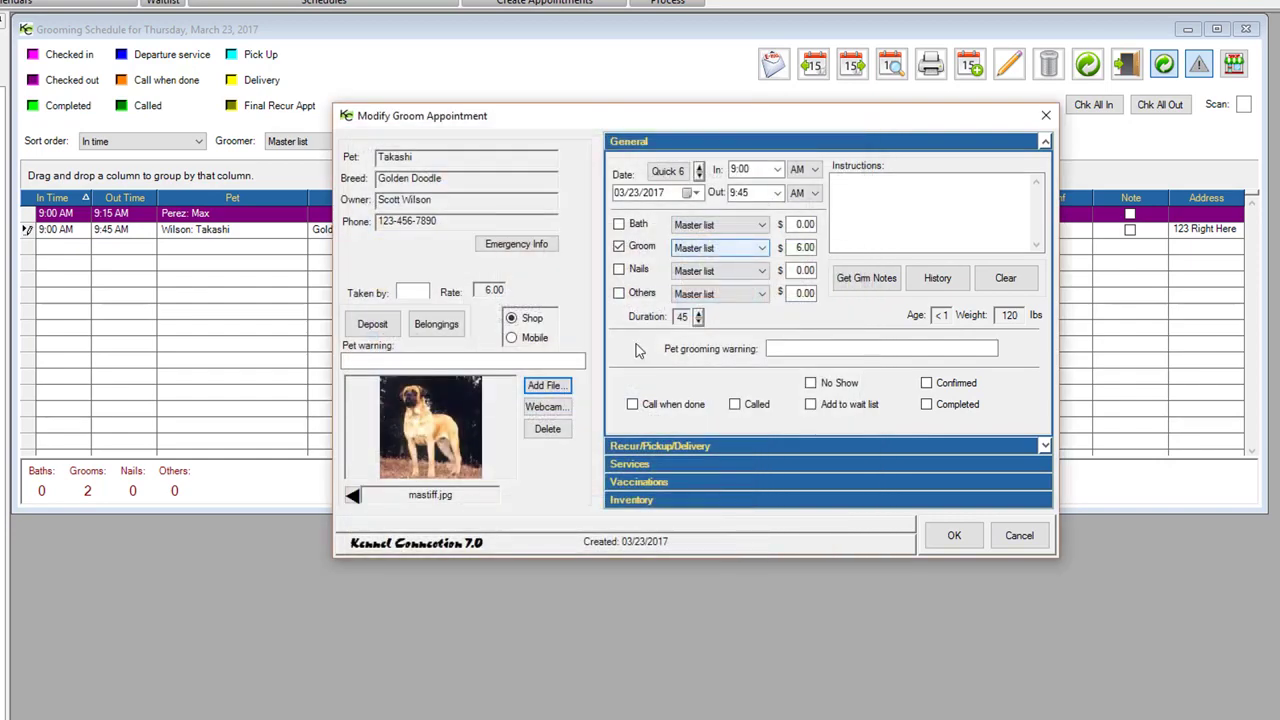
click(543, 385)
double_click(804, 267)
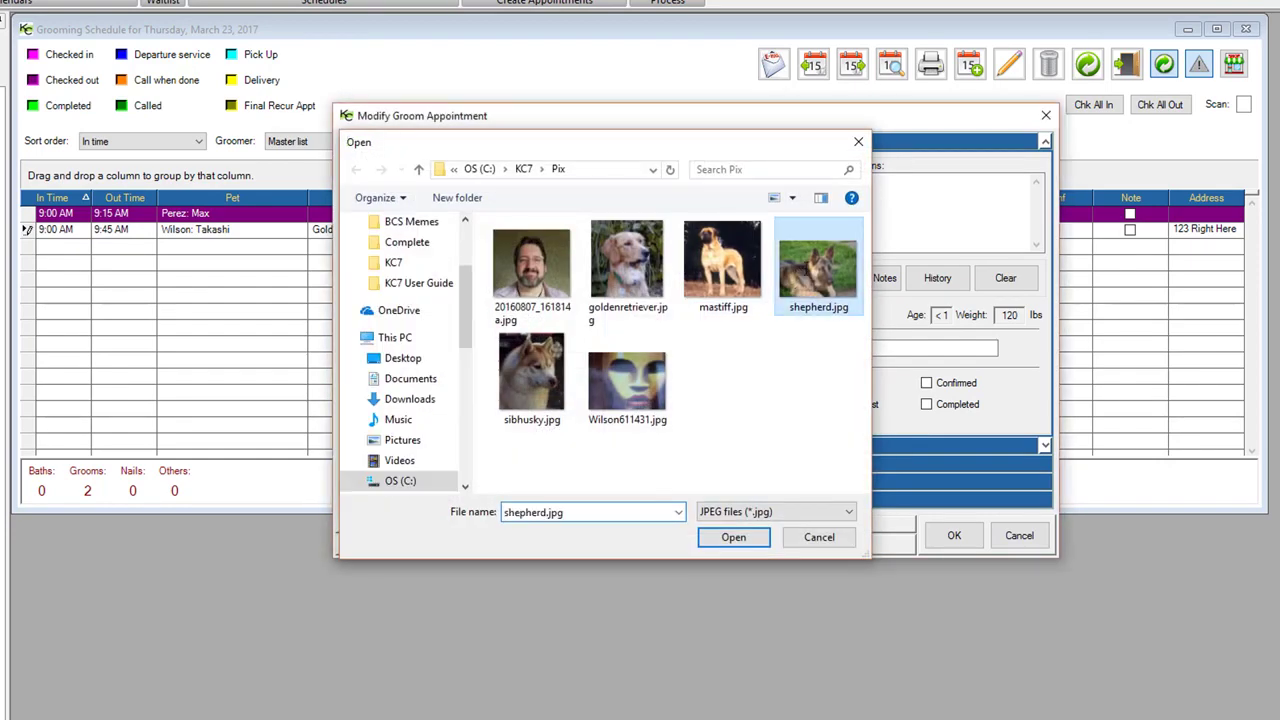
click(545, 387)
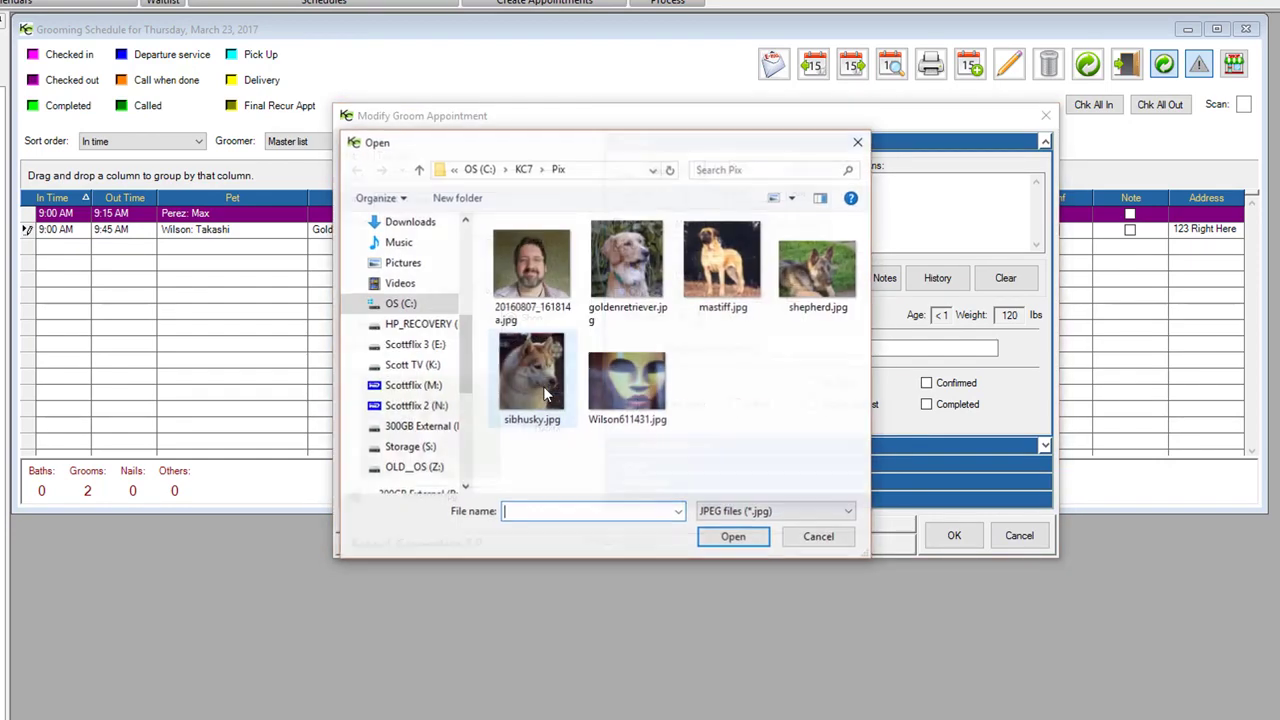
double_click(543, 386)
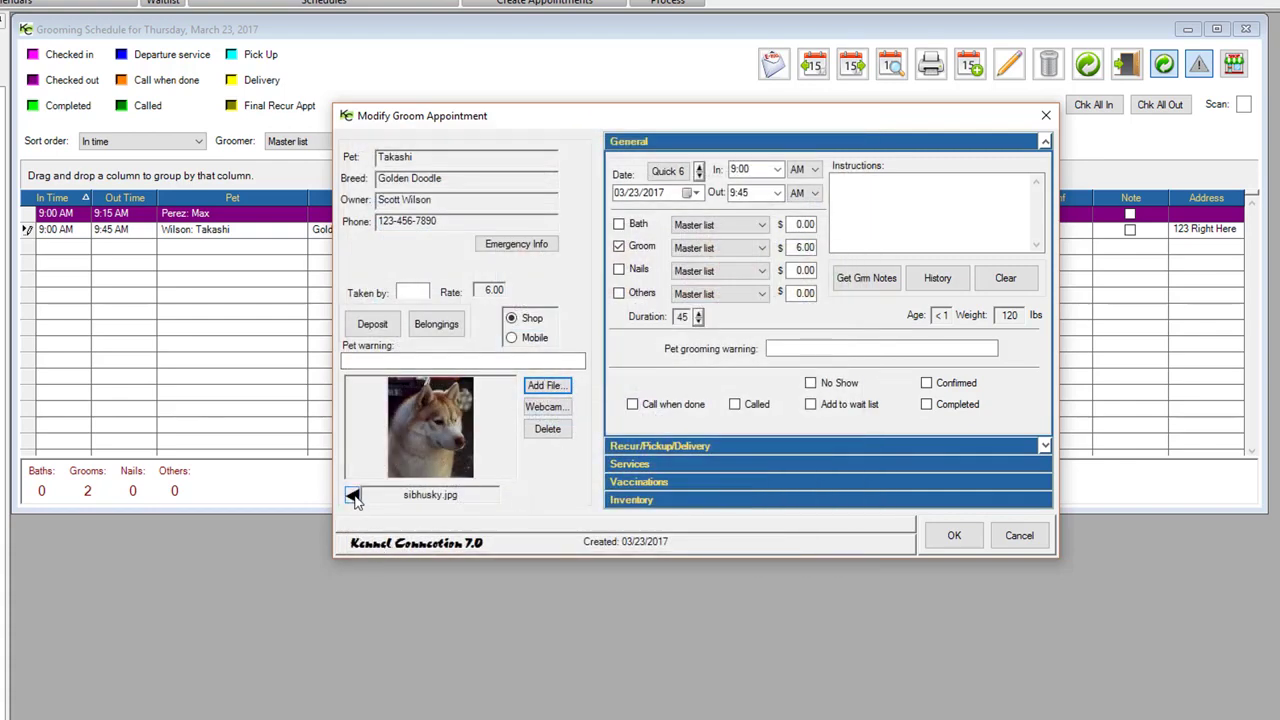
Step: Browse back through Takashi's added pictures to mastiff.jpg and save the groom appointment
click(353, 496)
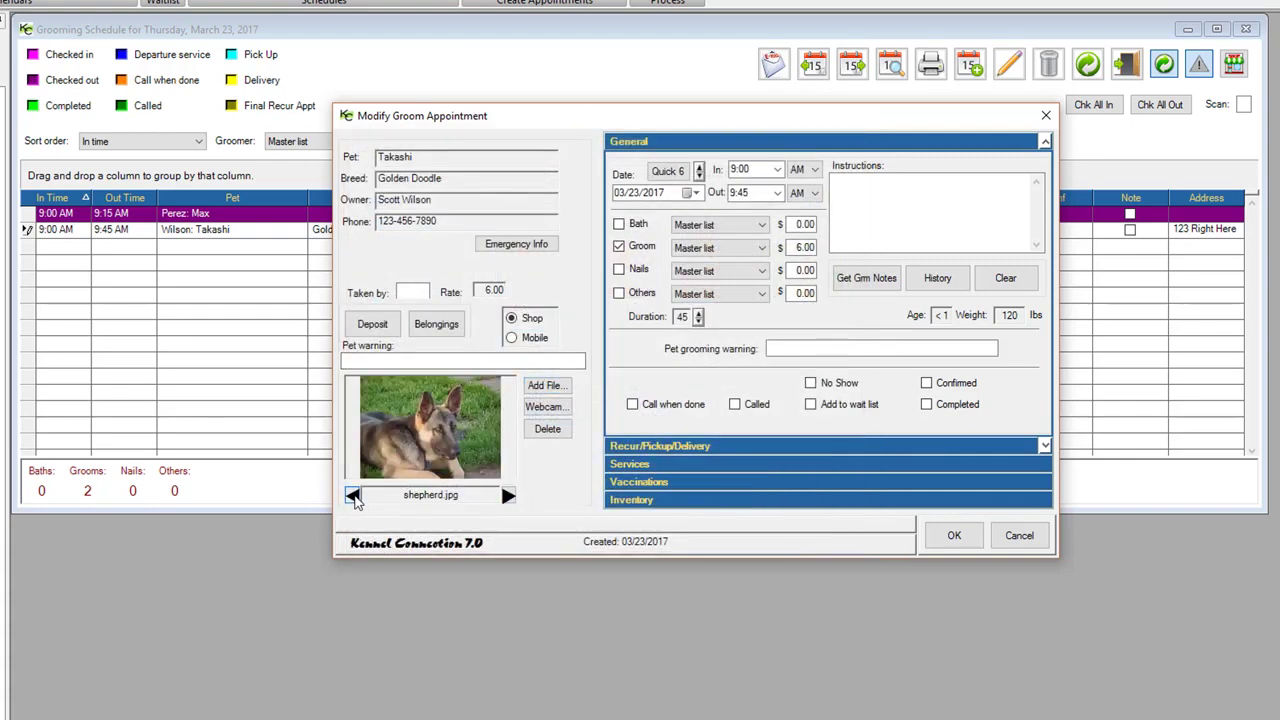
click(353, 496)
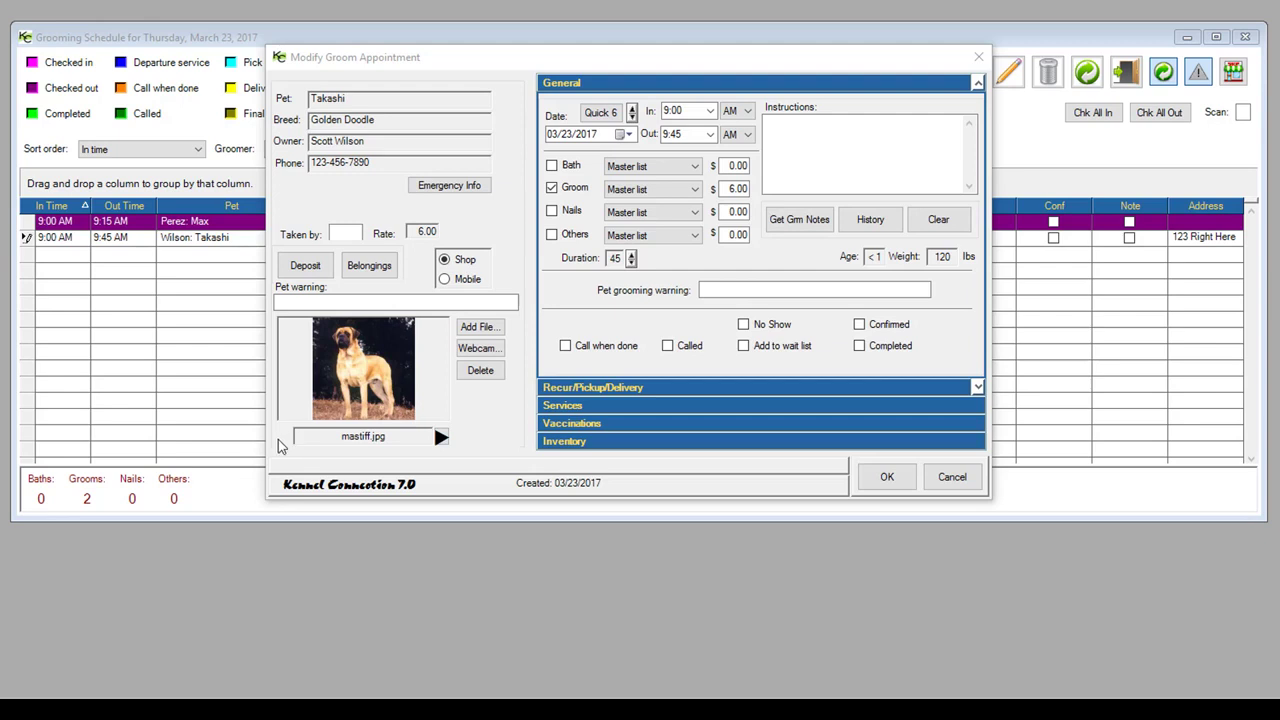
click(882, 476)
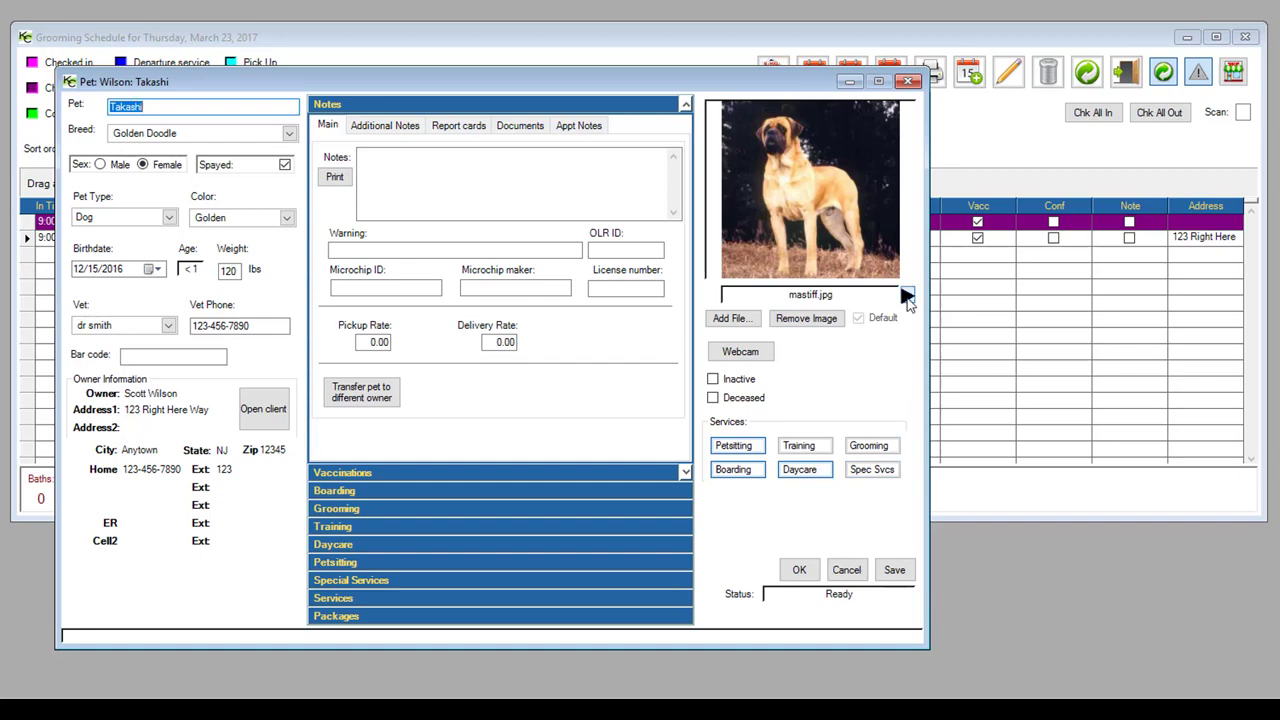
Step: Look through the pictures in Takashi's pet record up to sibhusky.jpg, and close the record and the grooming schedule
click(907, 297)
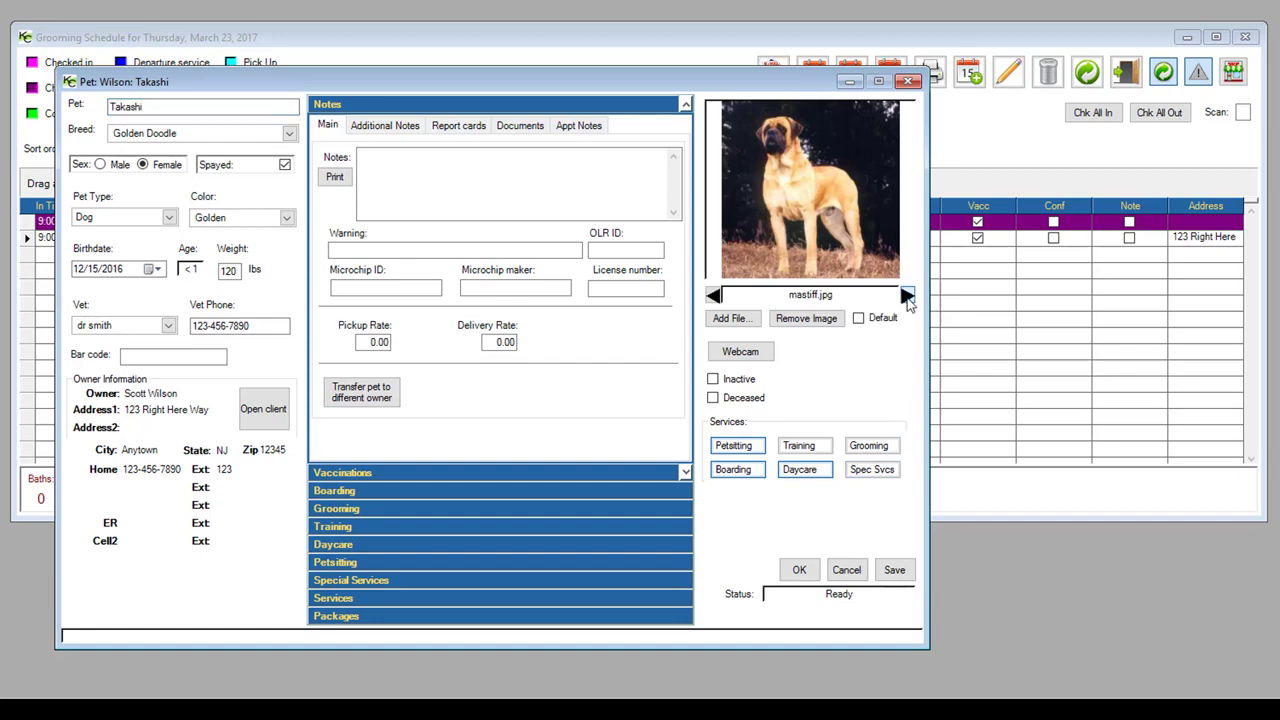
click(907, 297)
click(907, 297)
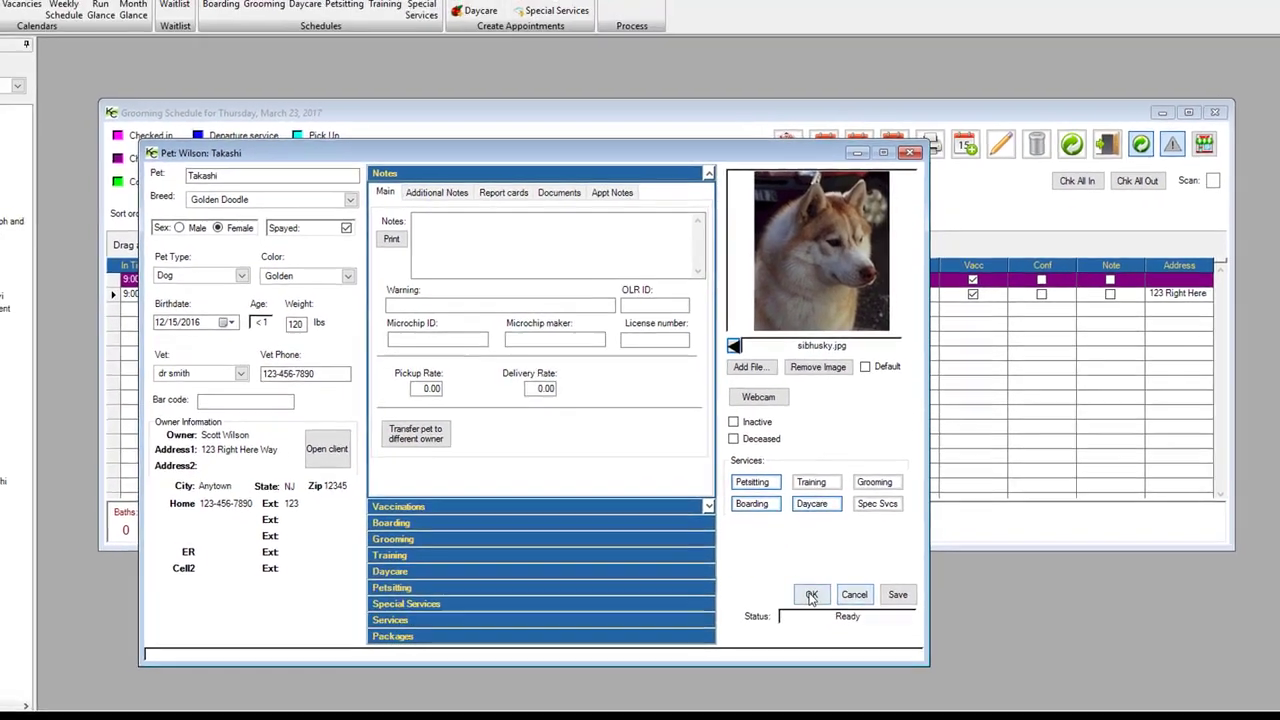
click(811, 596)
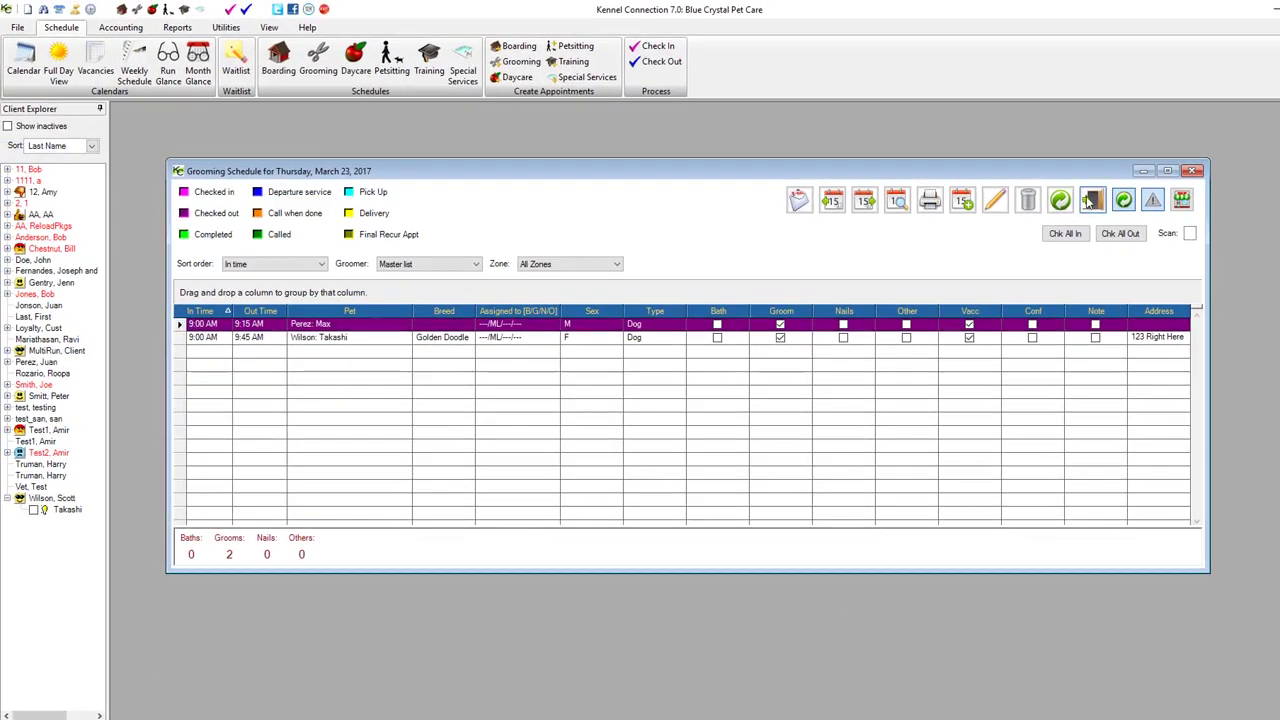
click(1106, 144)
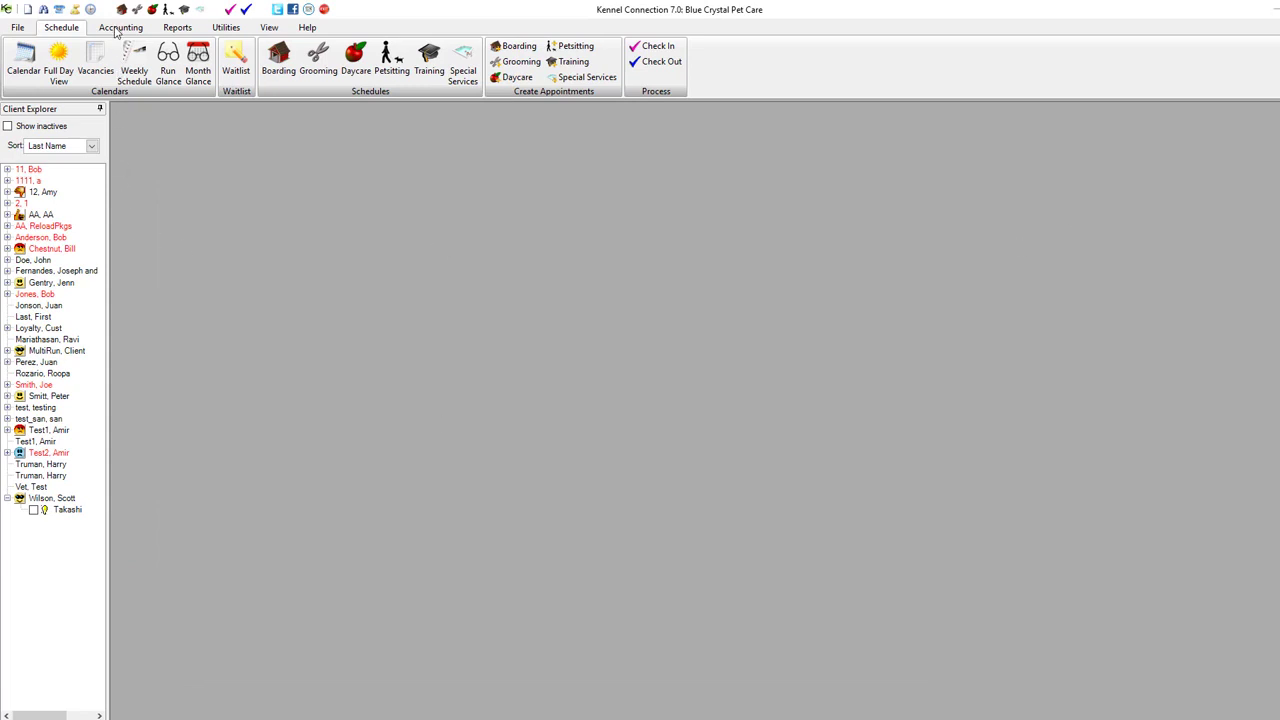
Step: Open the accounting receipts and bring up the 50.00 cash prepayment receipt dated 03/23/17 for modification
click(118, 28)
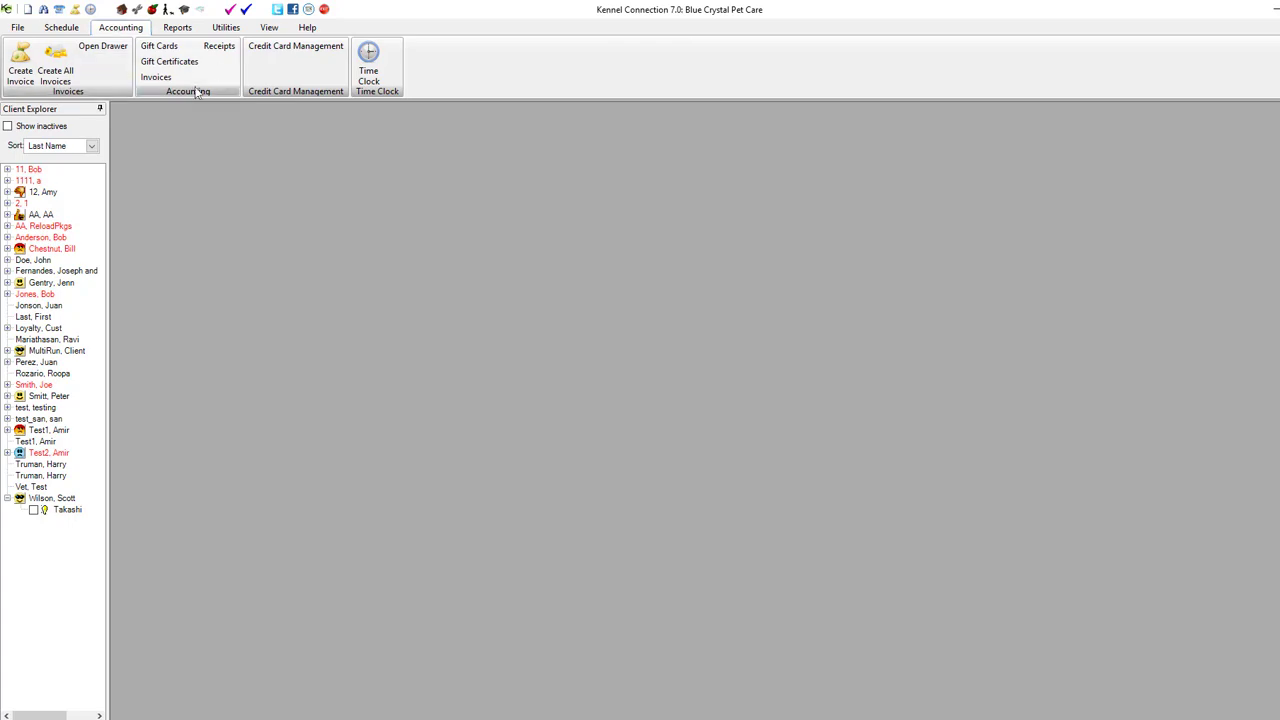
click(225, 52)
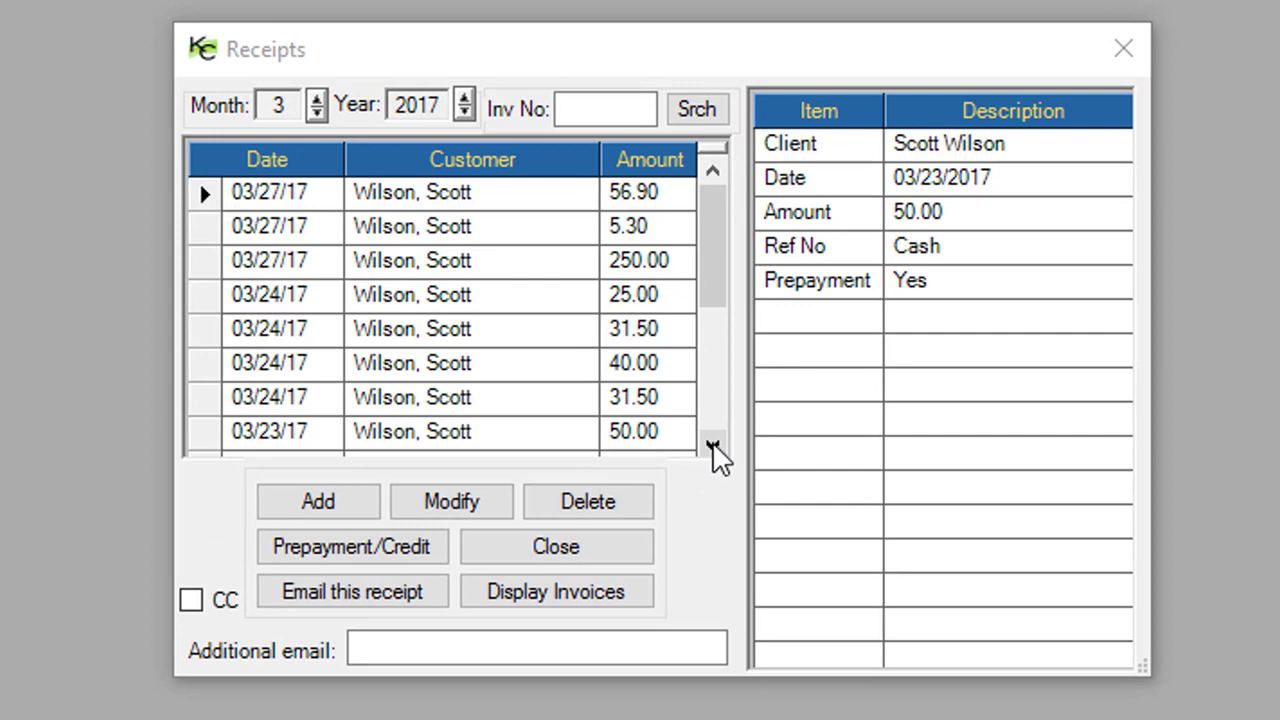
click(712, 445)
click(712, 445)
click(712, 445)
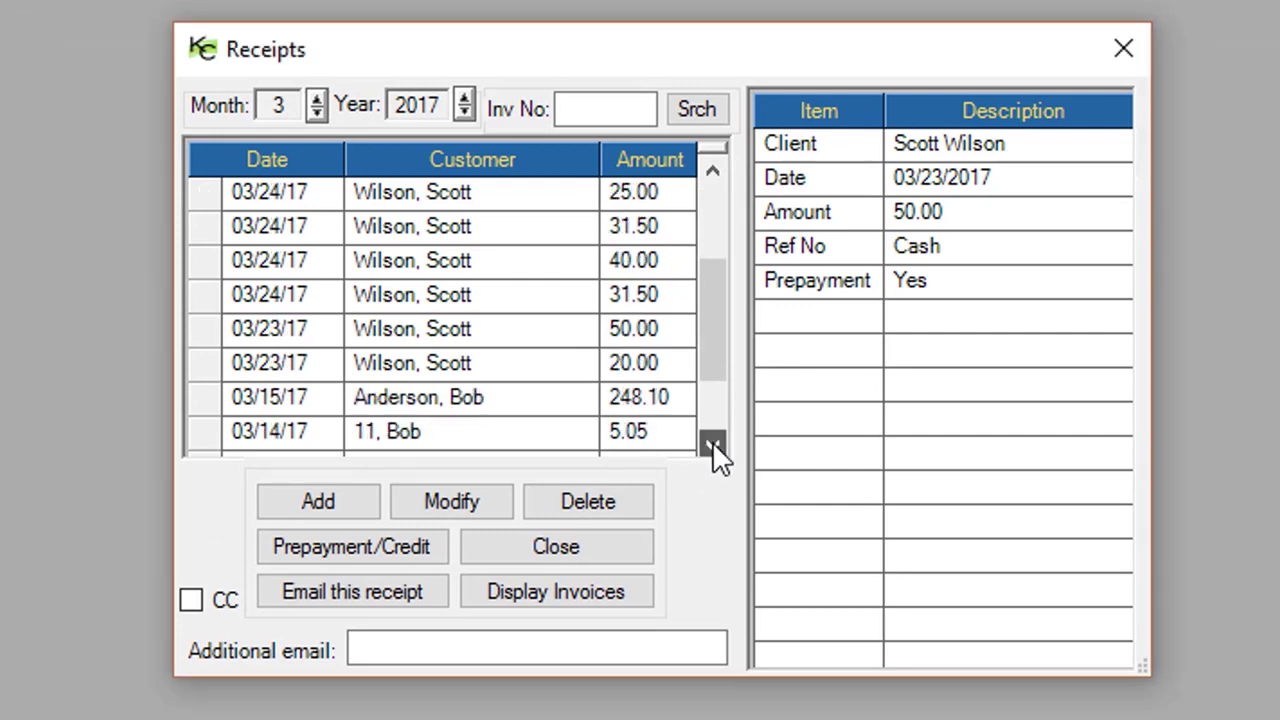
click(712, 445)
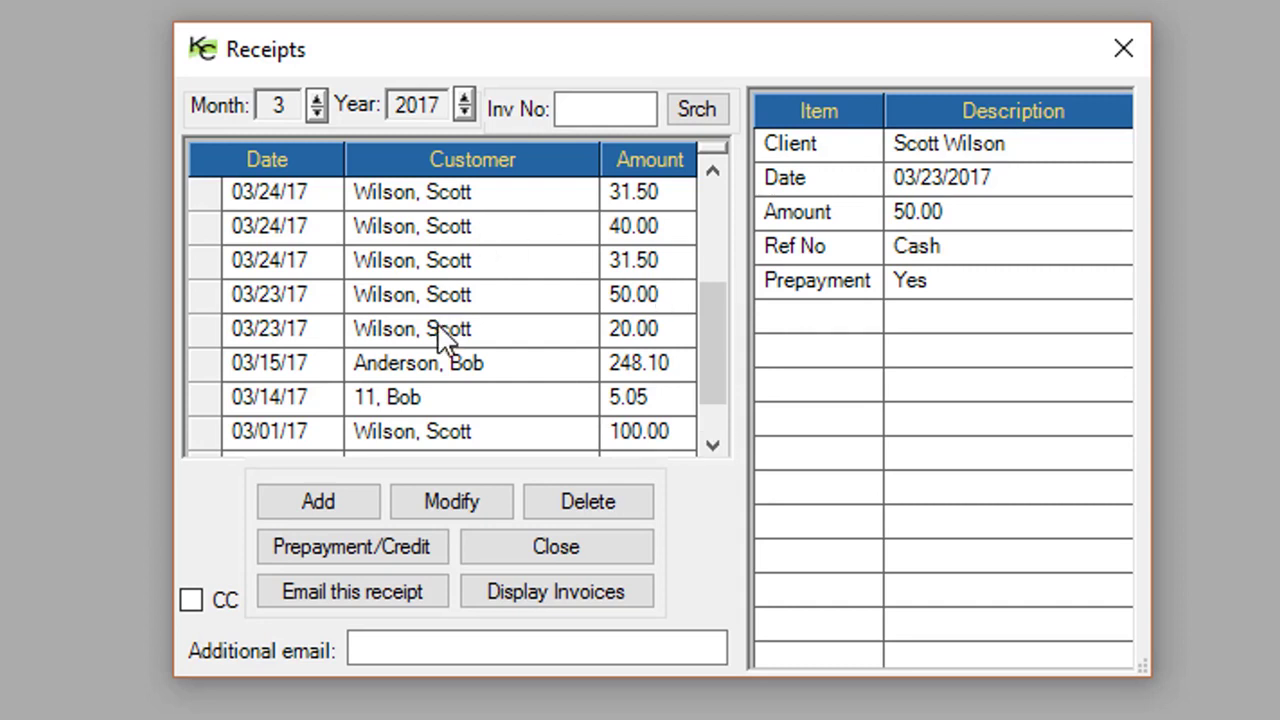
click(451, 300)
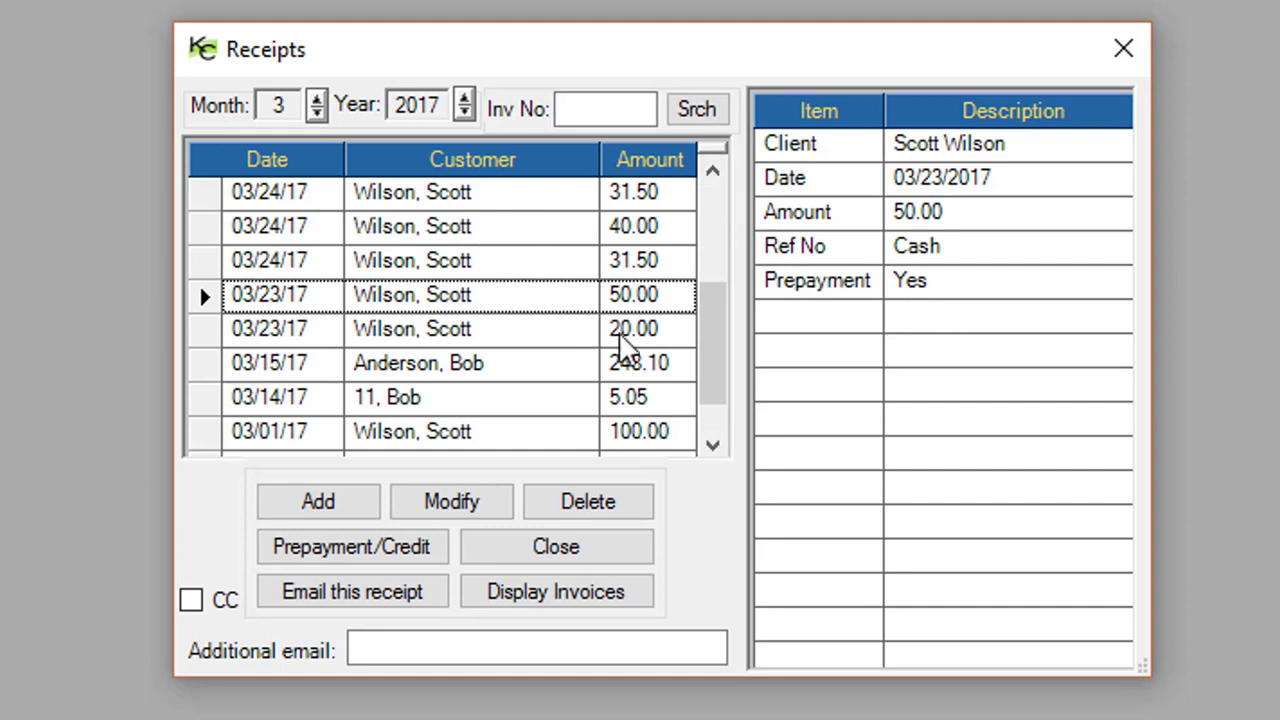
double_click(500, 312)
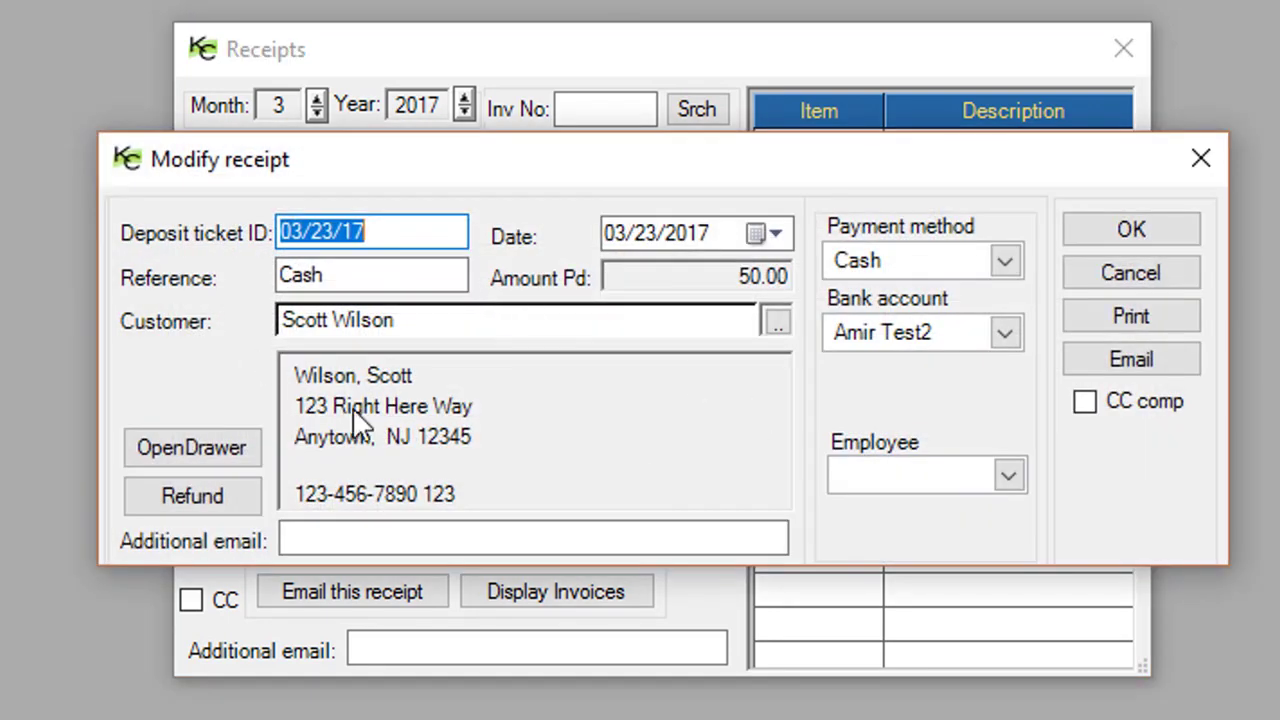
Step: Refund the 50.00 prepayment on the opened receipt and close the receipts list
click(199, 505)
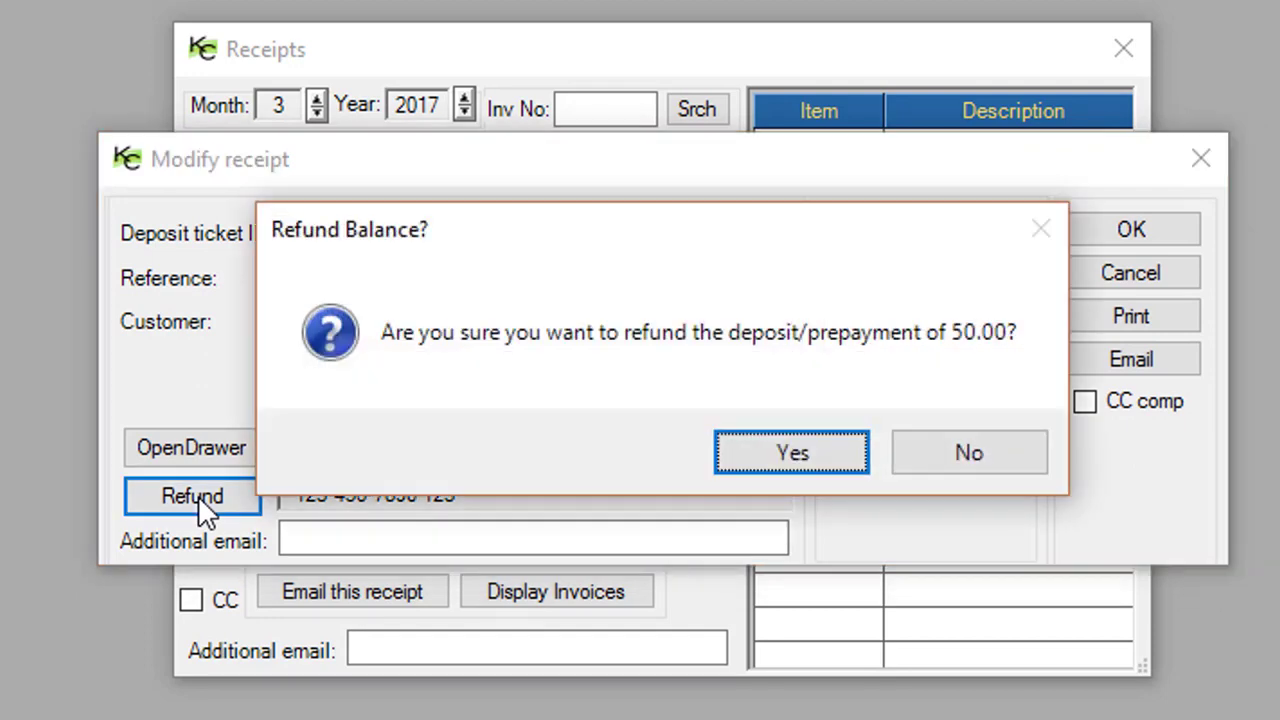
click(769, 457)
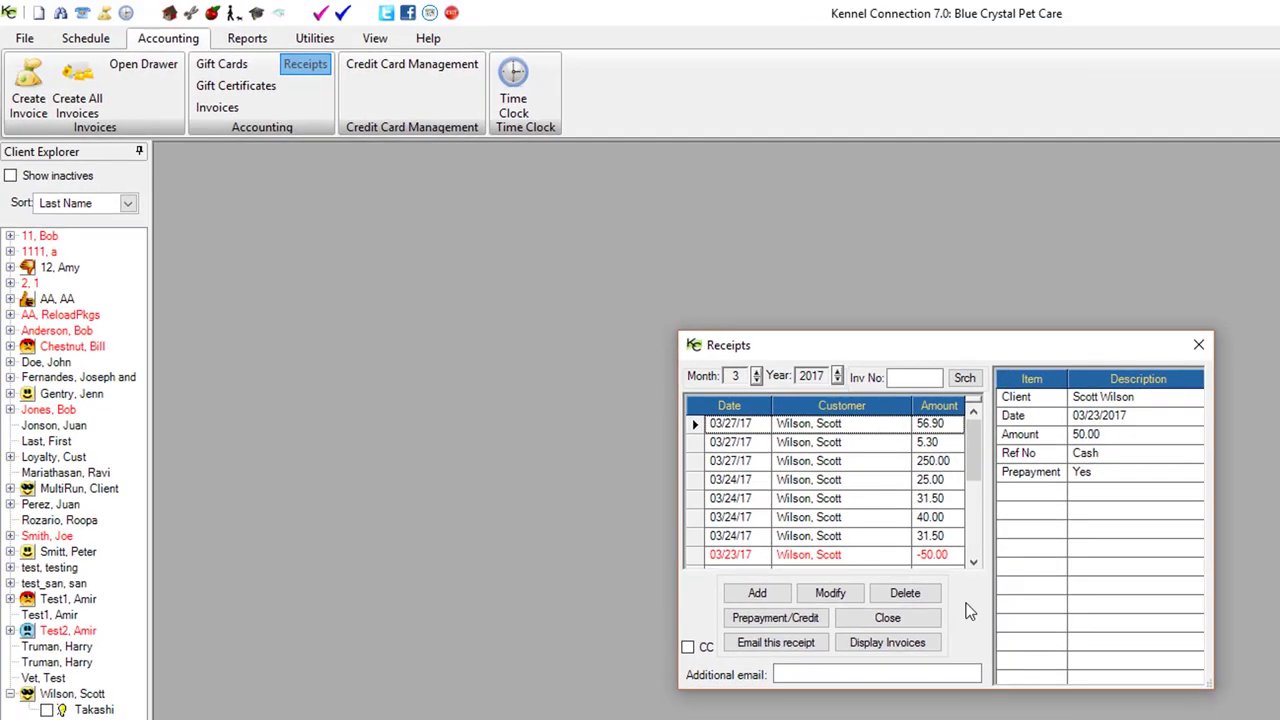
click(906, 621)
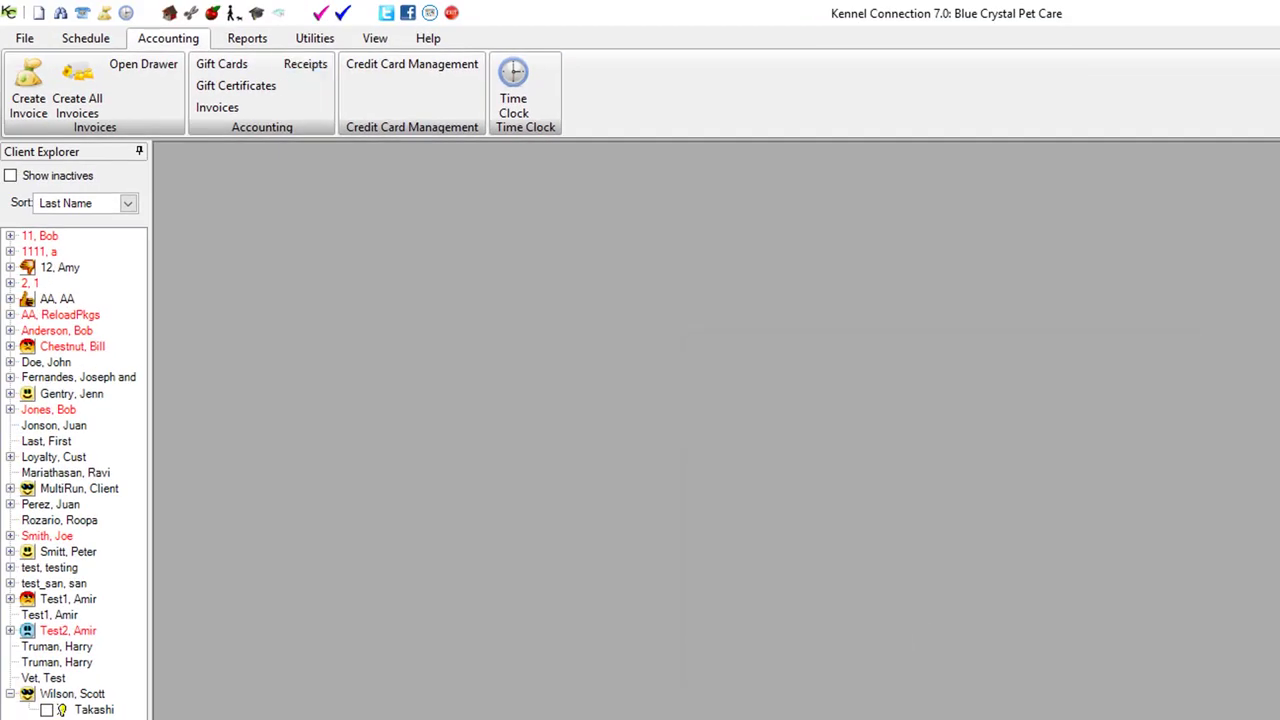
Step: Return to the scheduling commands, open the Owner's Dashboard and move its window up beside the Client Explorer so it shows completely
click(92, 42)
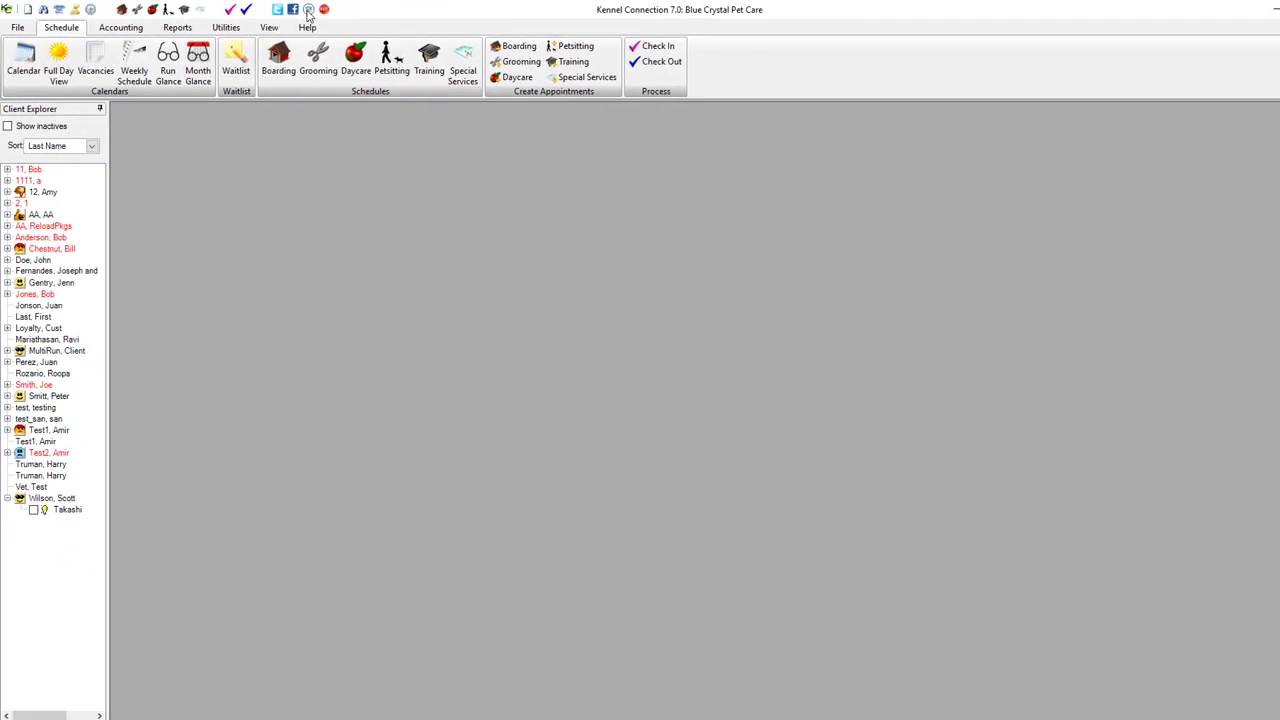
click(308, 11)
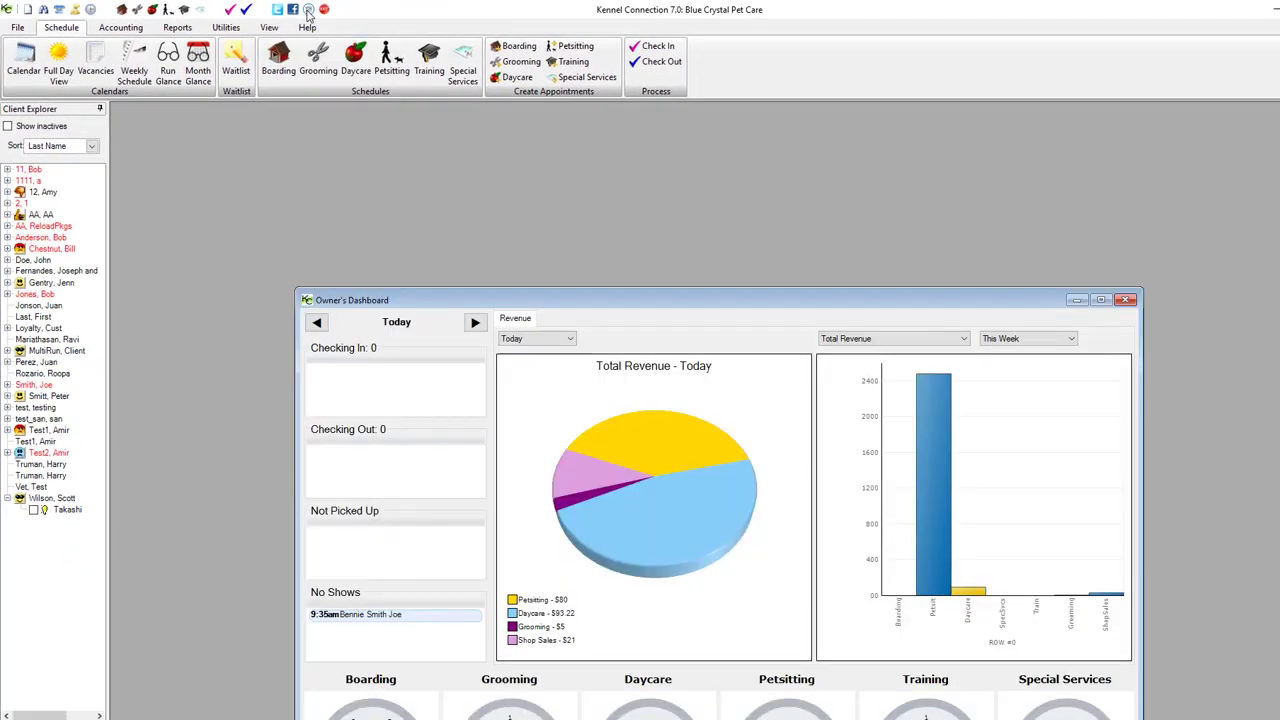
drag(516, 301, 357, 126)
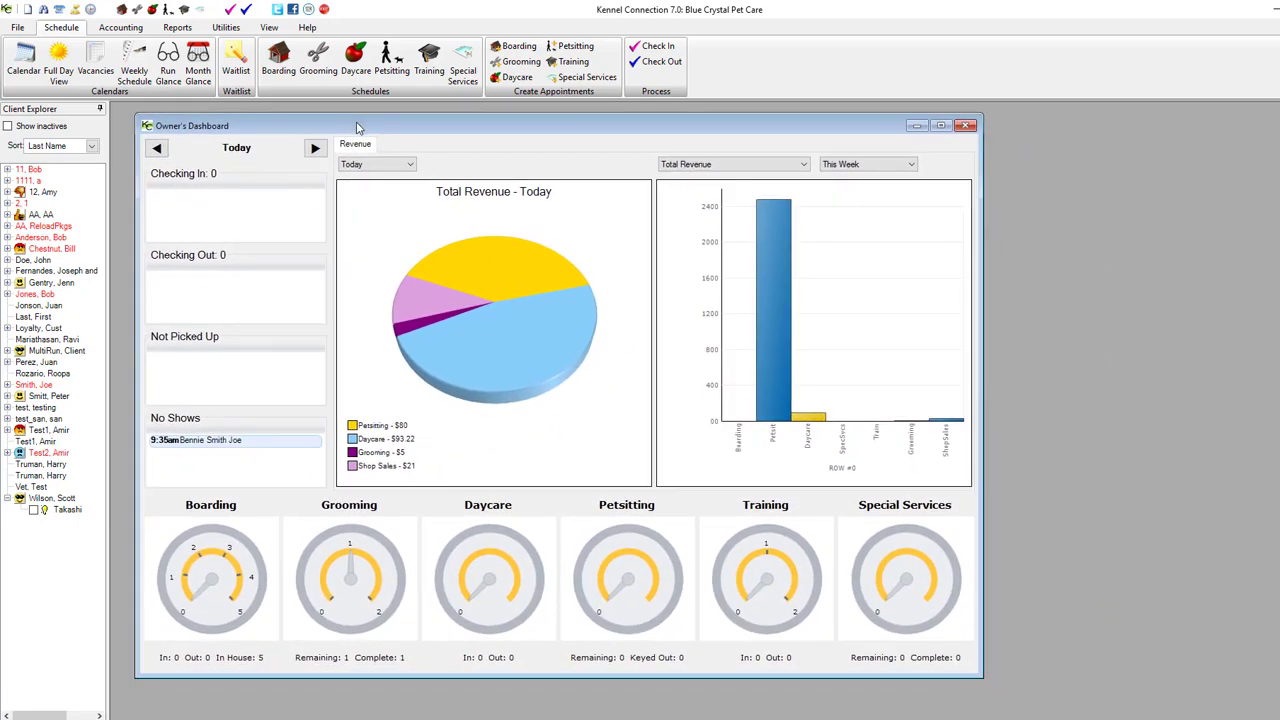